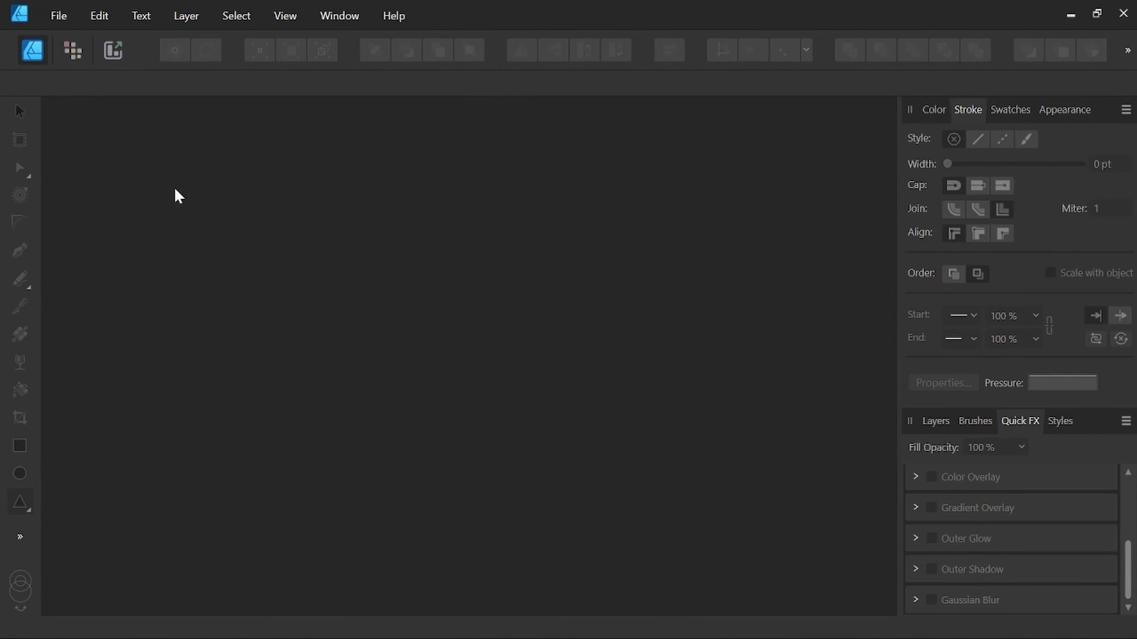
- Create a new document from the Social Media Square Post preset, 1080 × 1080 px, at 300 DPI
left_click(58, 11)
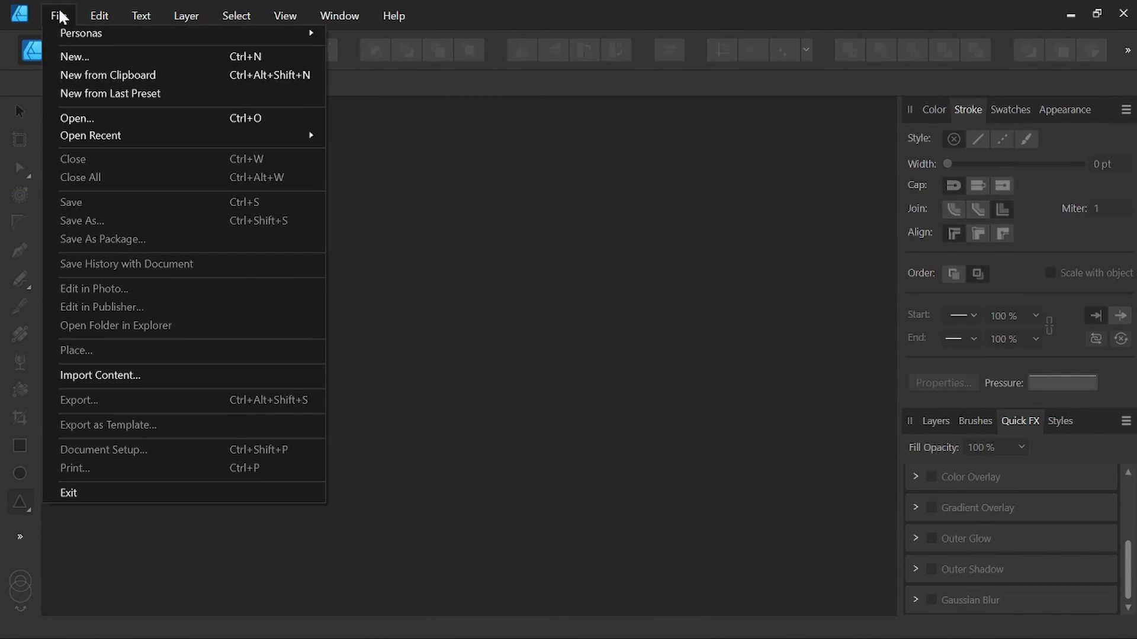
left_click(67, 57)
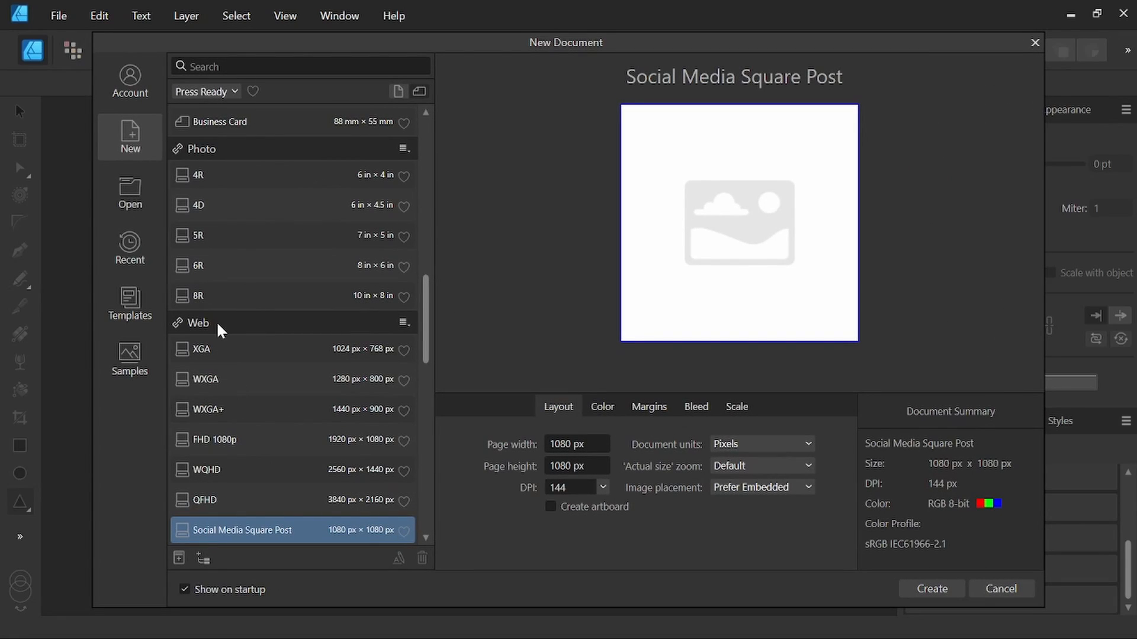
scroll(239, 428, "down", 1)
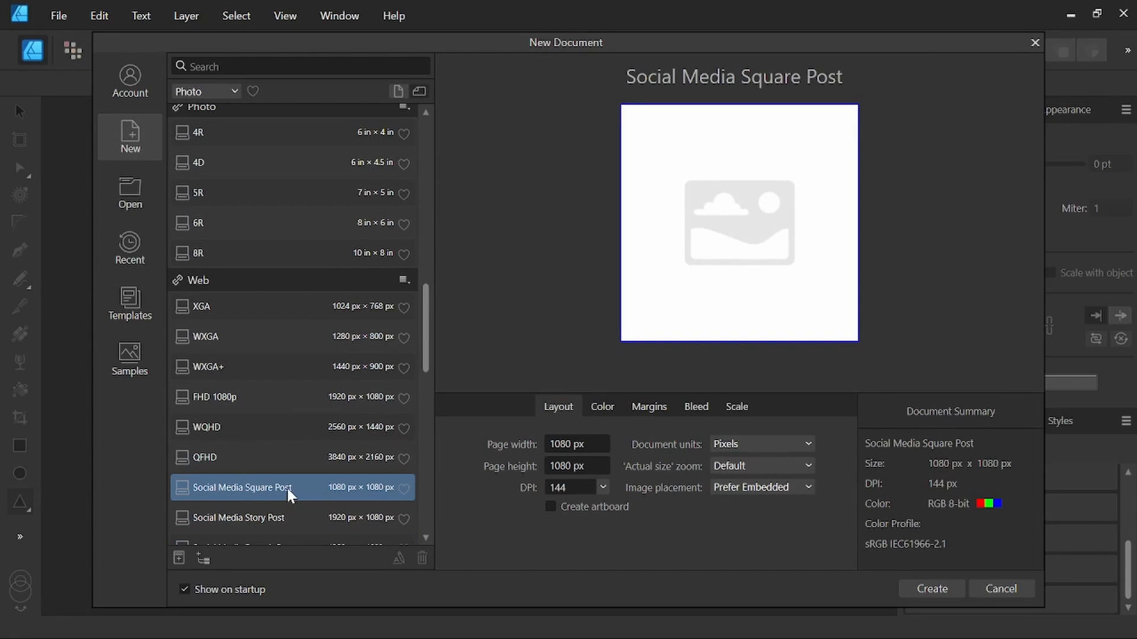
left_click(556, 487)
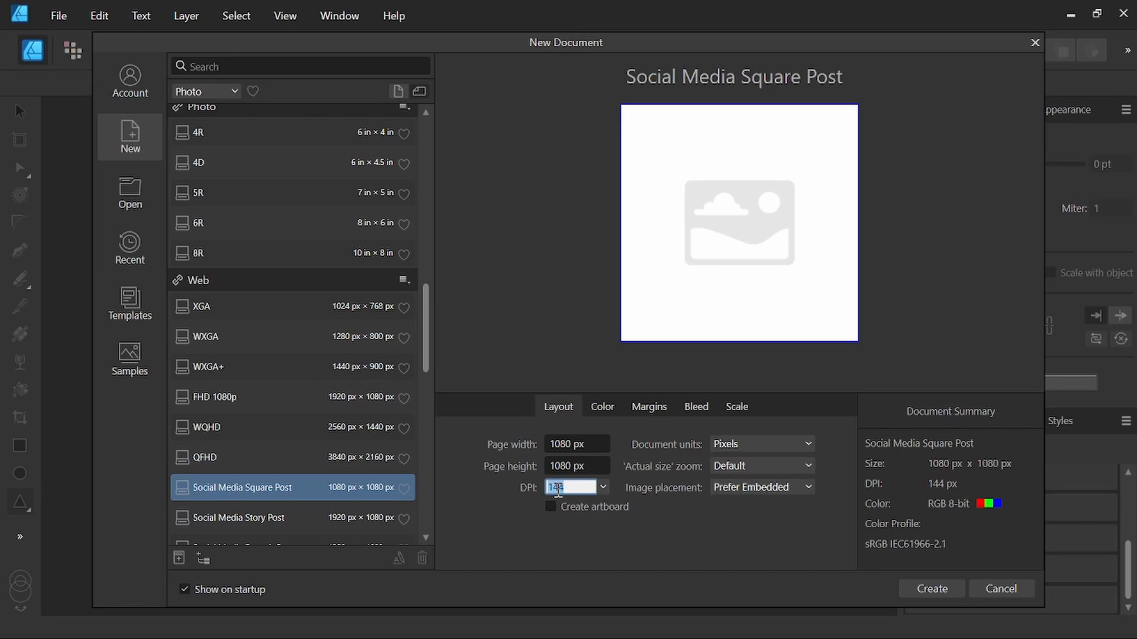
type("300")
left_click(933, 586)
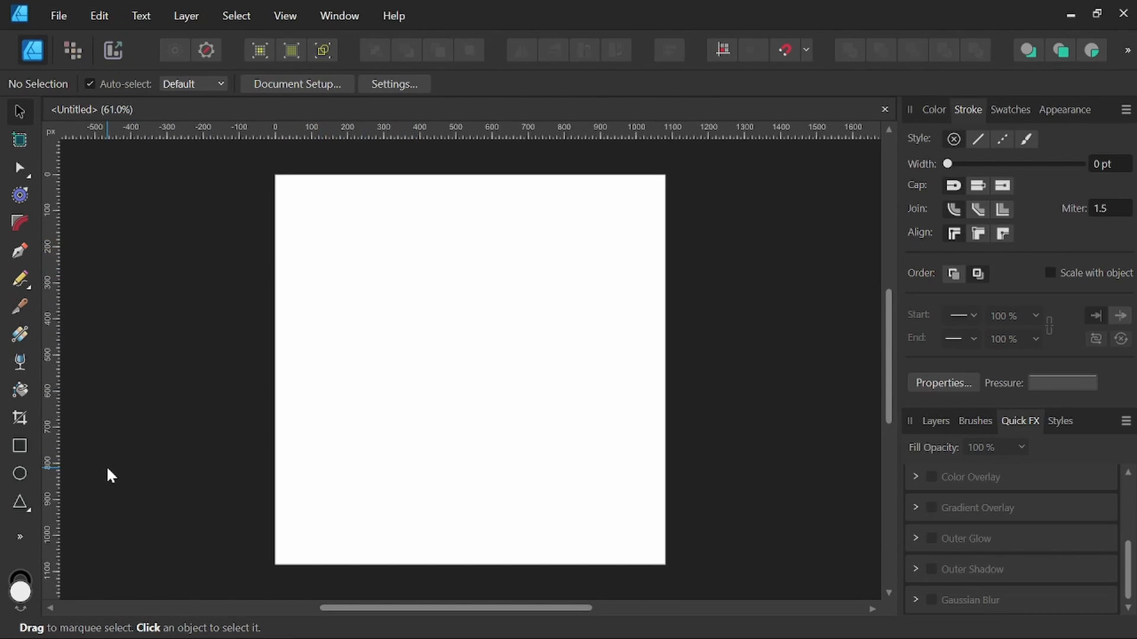
- Draw a heart about 630 px wide near the middle of the page with the Heart Tool
left_click(17, 509)
left_click(17, 506)
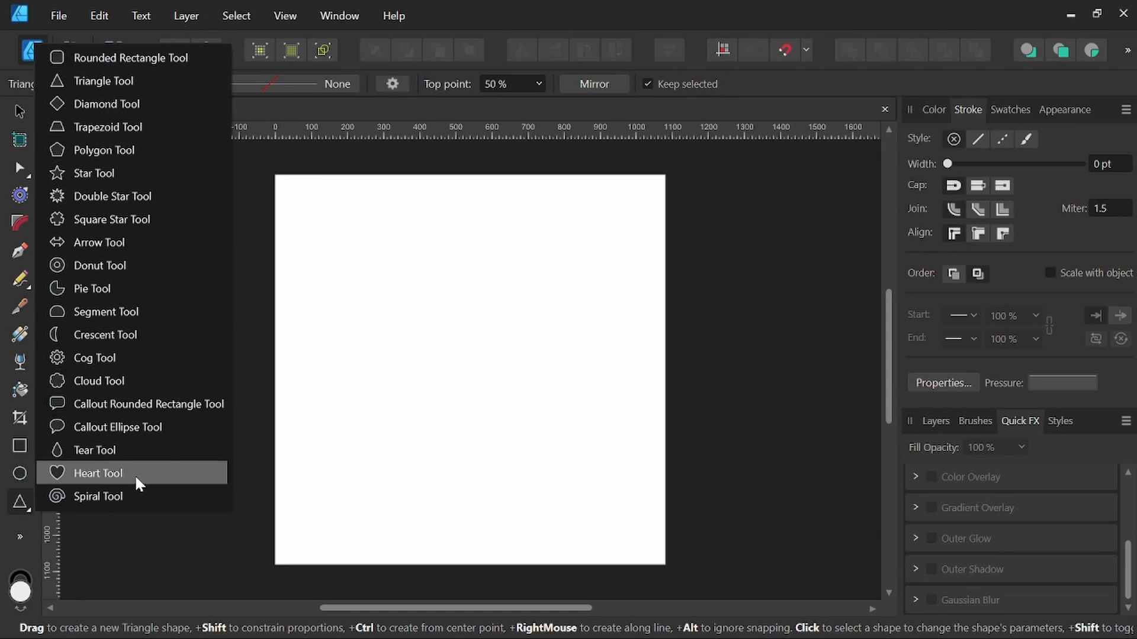
left_click(134, 474)
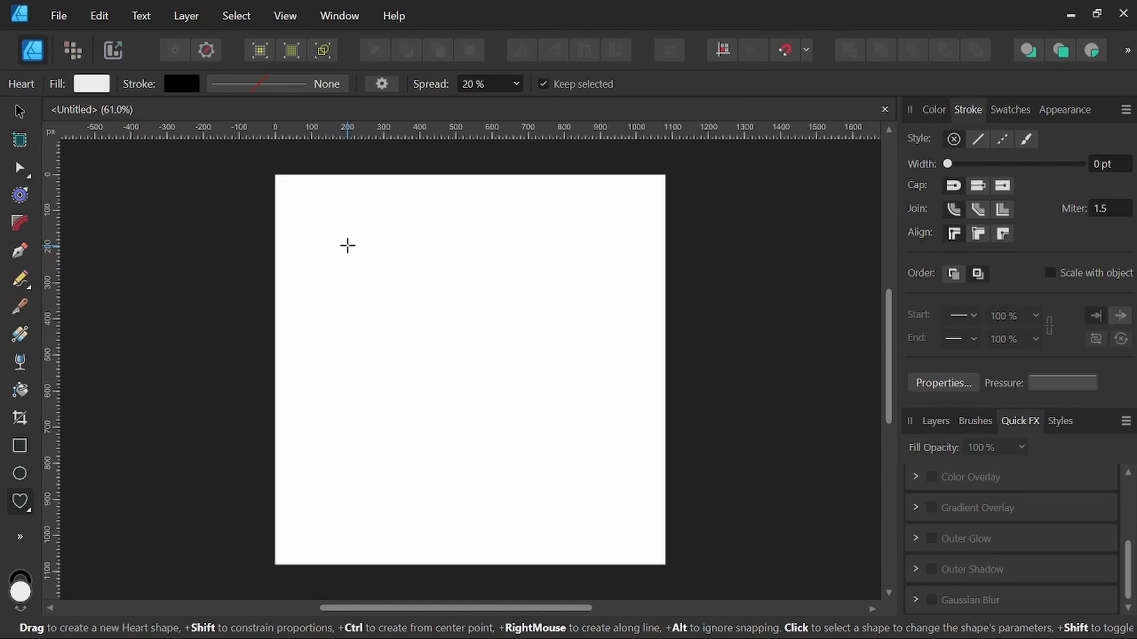
left_click_drag(347, 243, 575, 462)
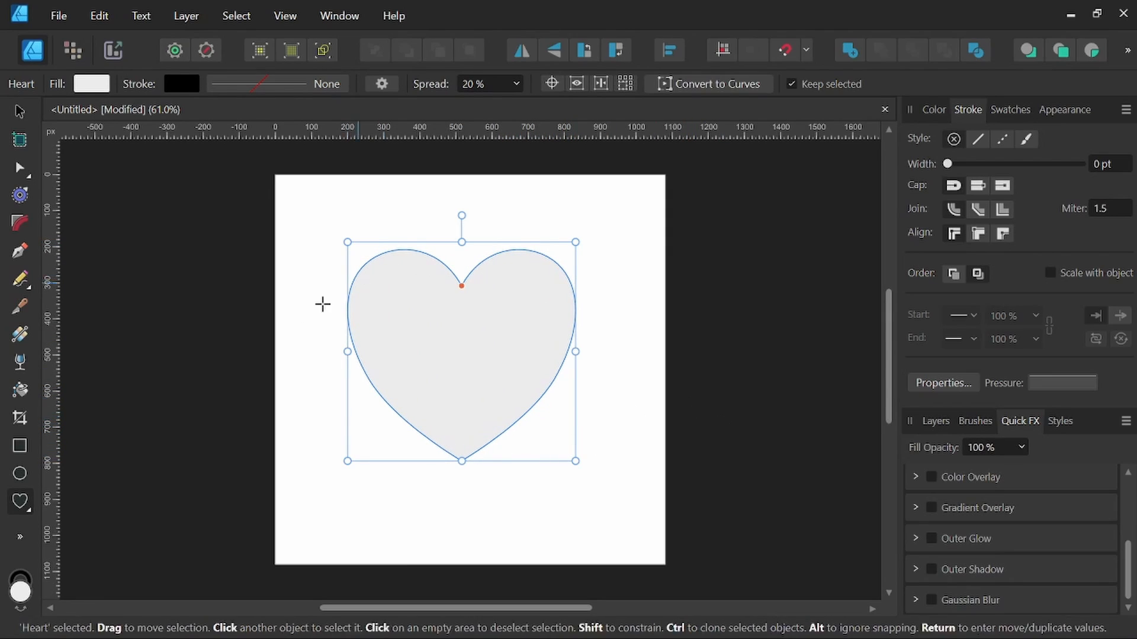
key("v")
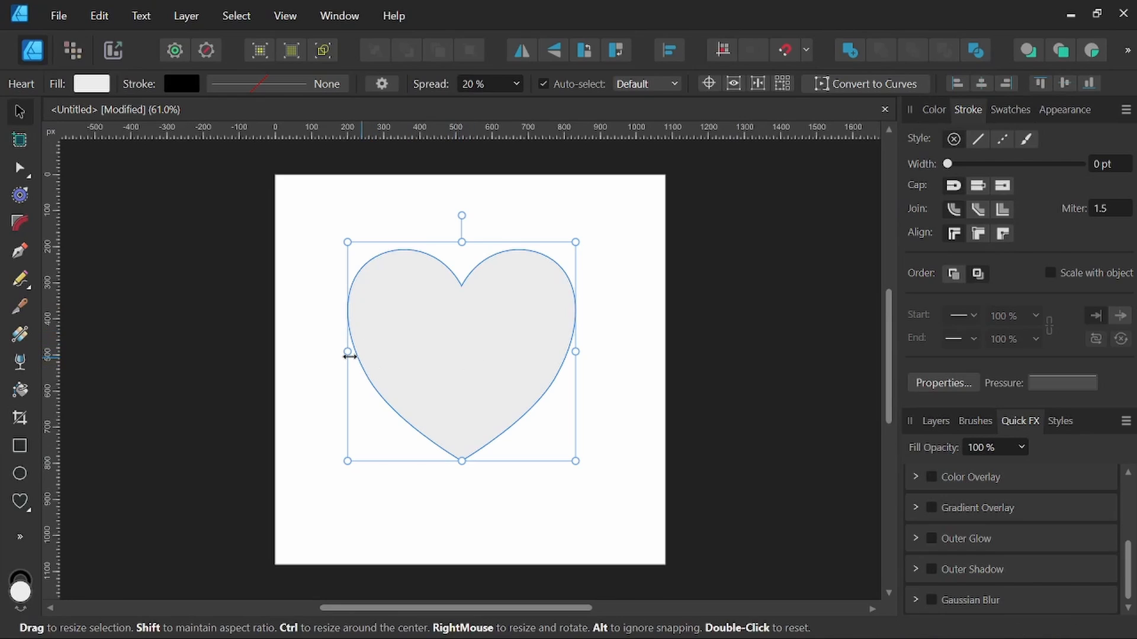
- Apply a radial gradient fill to the heart, running from its upper-right lobe to its lower-left edge
left_click(20, 335)
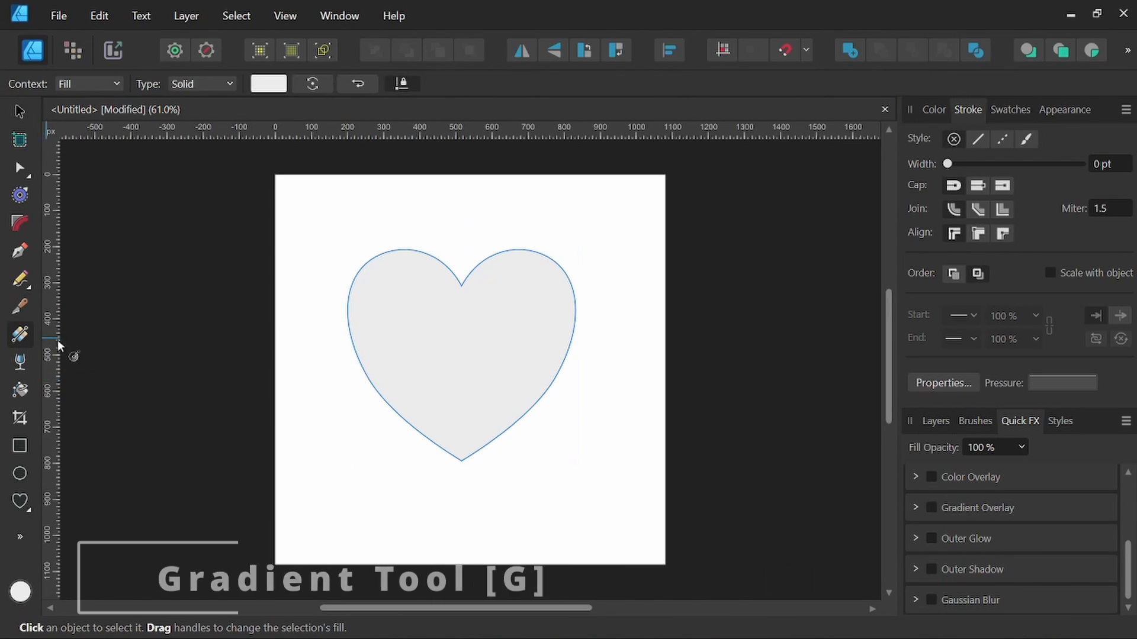
left_click_drag(553, 261, 400, 412)
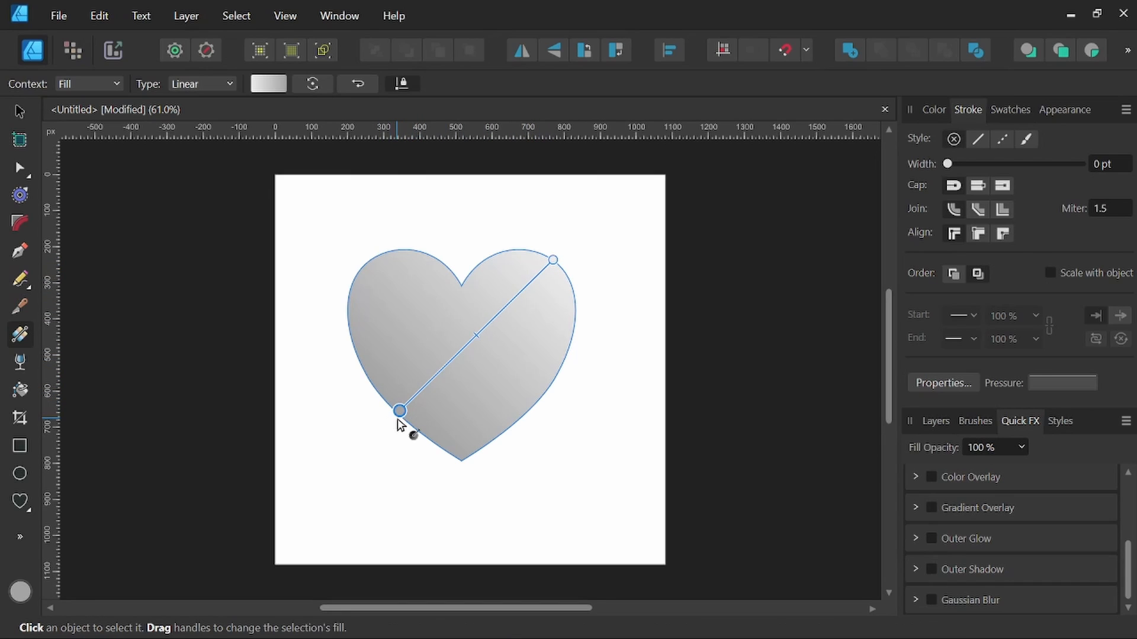
left_click(267, 85)
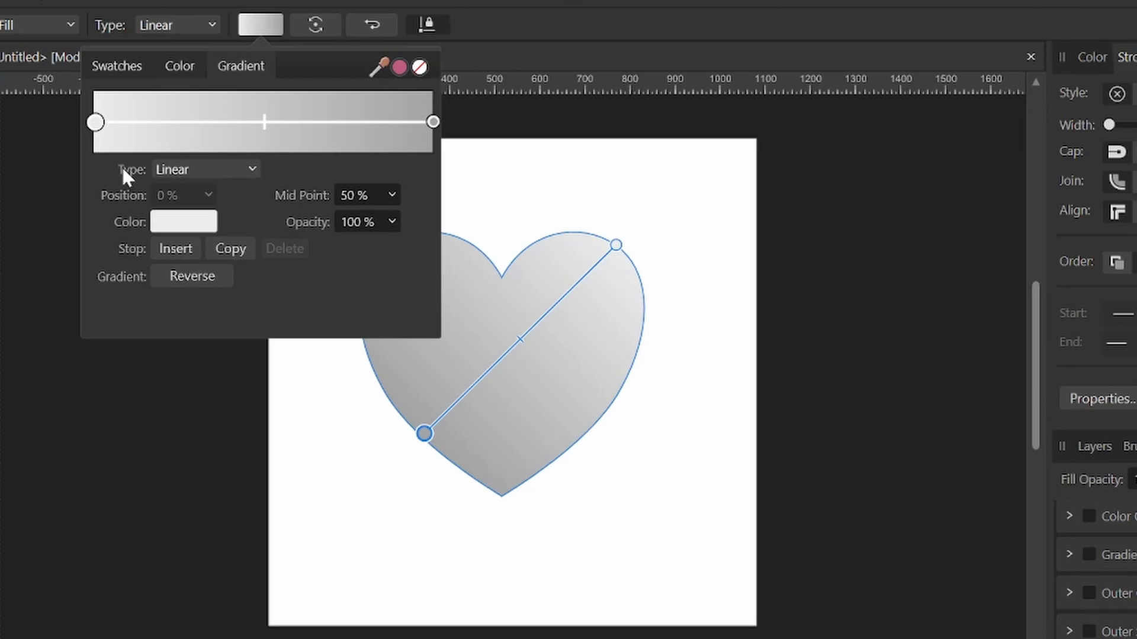
left_click(248, 169)
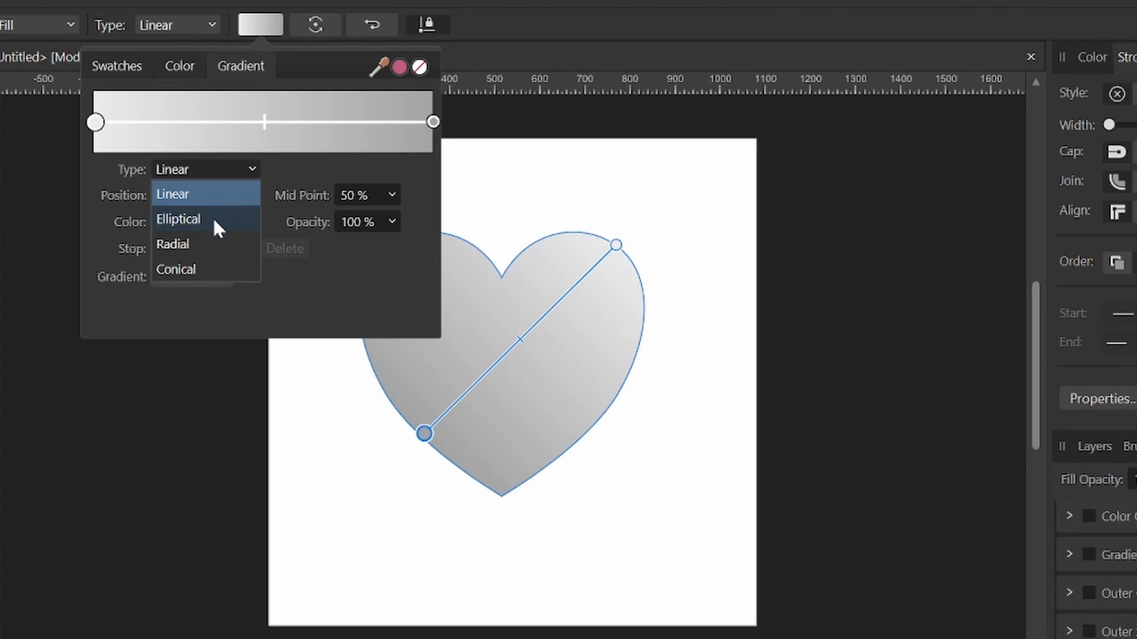
left_click(204, 249)
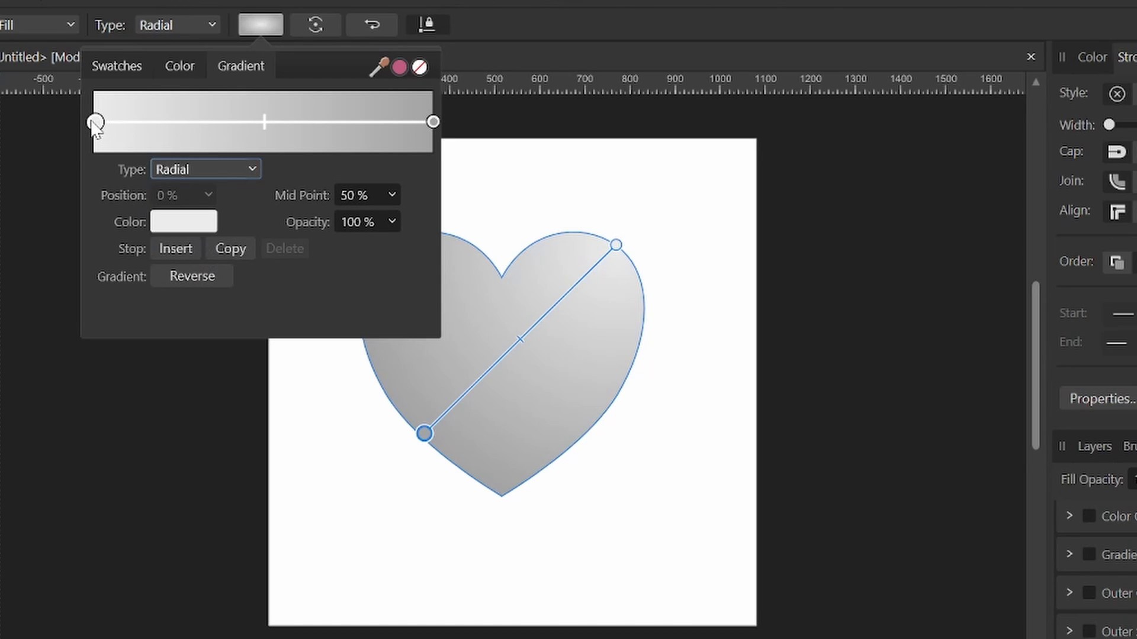
- Set the gradient's starting stop to pink FF84E9
left_click(178, 225)
left_click_drag(236, 310, 233, 308)
mouse_move(191, 372)
left_mouse_down()
mouse_move(226, 386)
mouse_move(223, 356)
left_mouse_up()
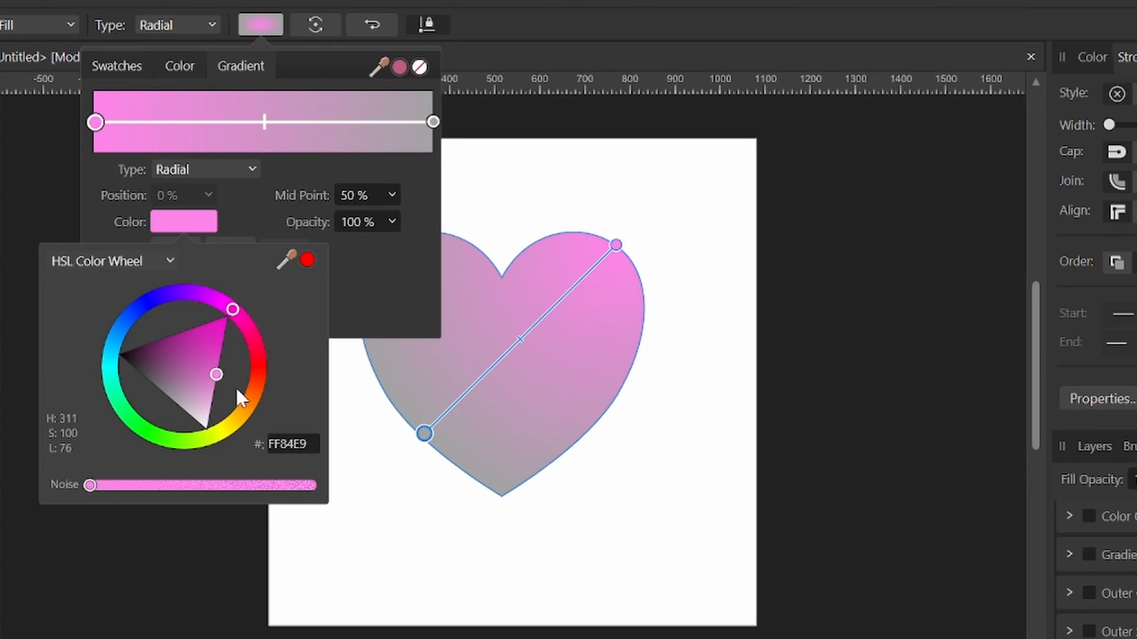
- Set the gradient's end stop to purple B23CC4
left_click(433, 122)
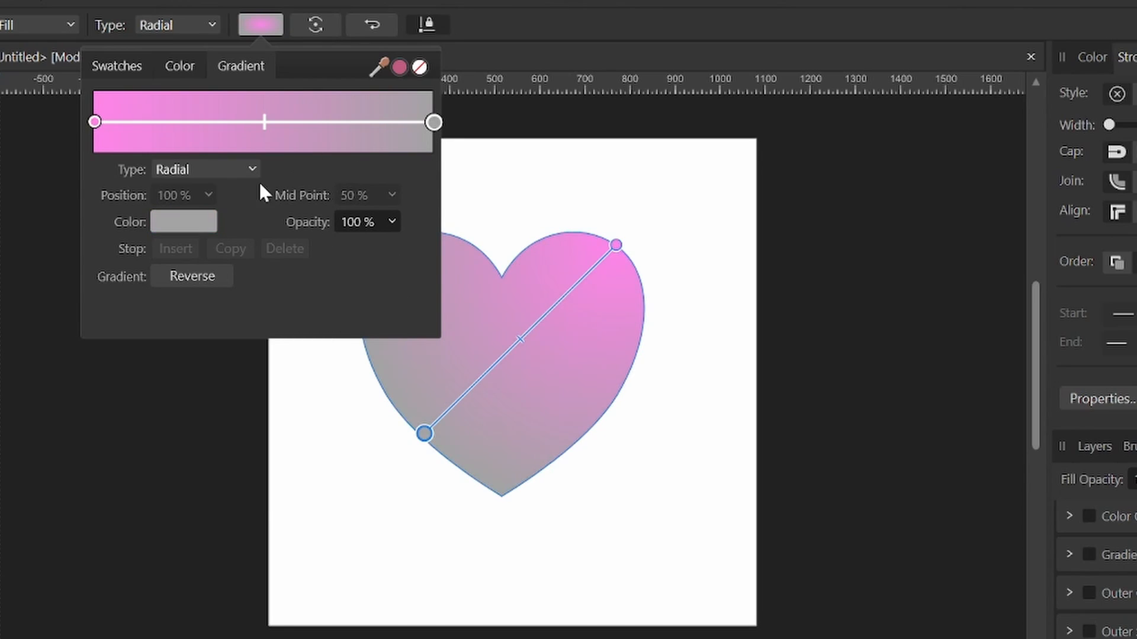
left_click(174, 225)
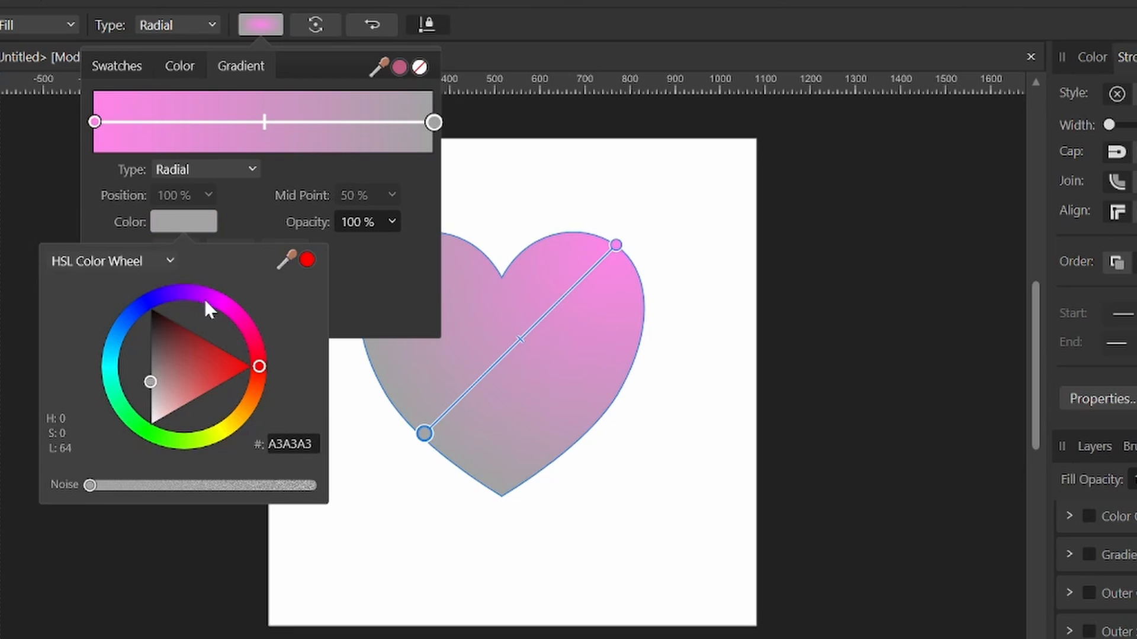
left_click_drag(203, 297, 200, 299)
left_click_drag(183, 349, 198, 362)
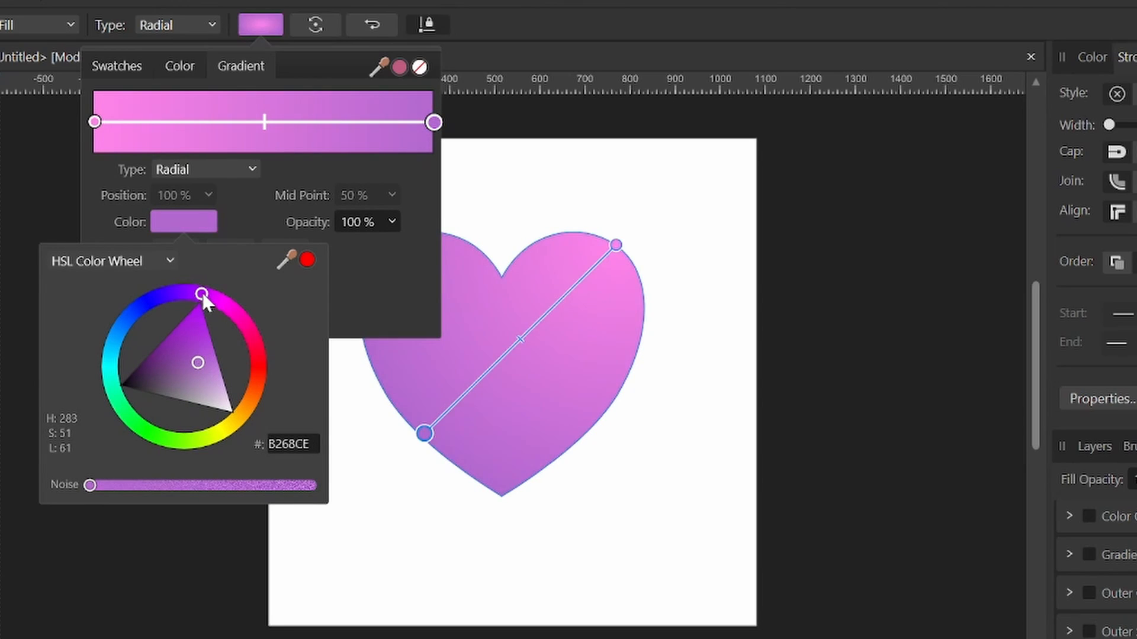
left_click_drag(202, 293, 212, 296)
mouse_move(194, 360)
left_mouse_down()
mouse_move(202, 352)
mouse_move(192, 347)
left_mouse_up()
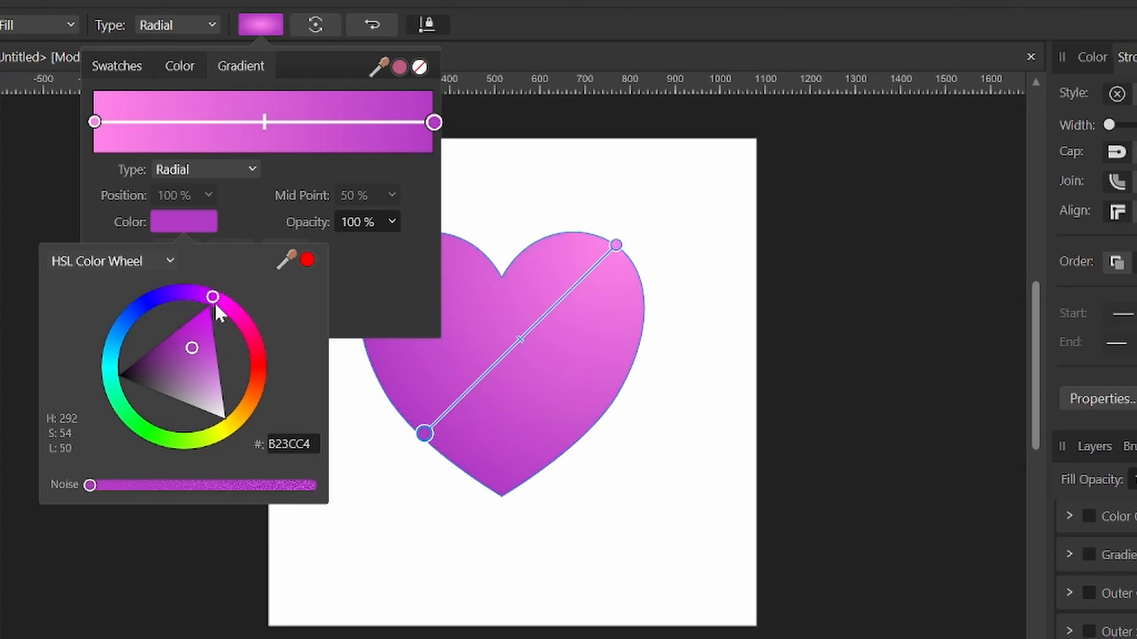
key("Escape")
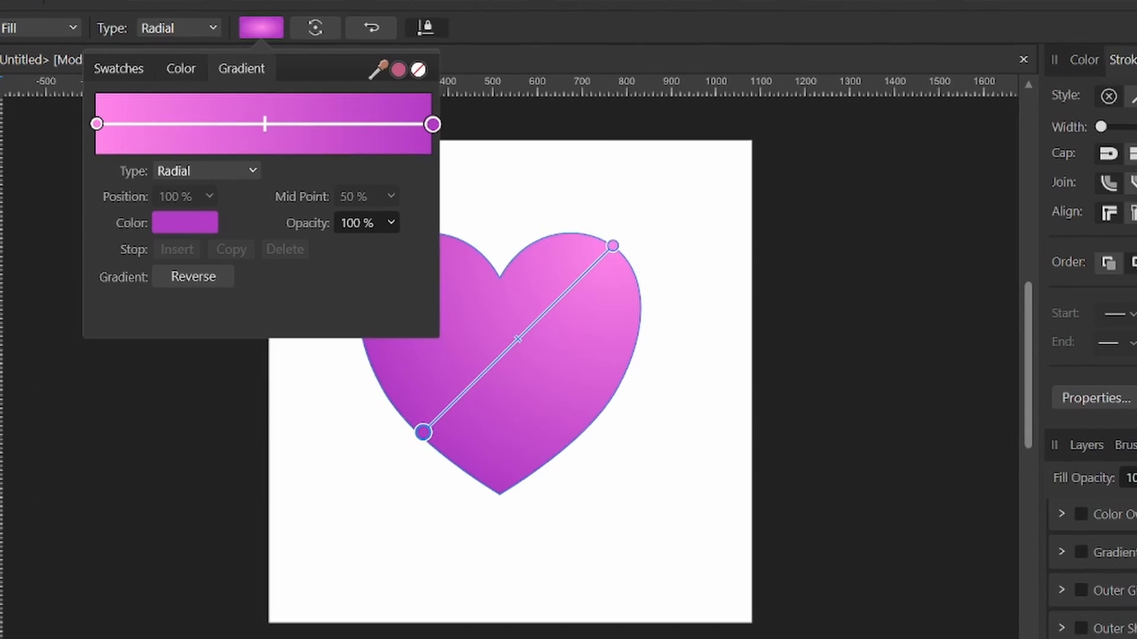
key("Escape")
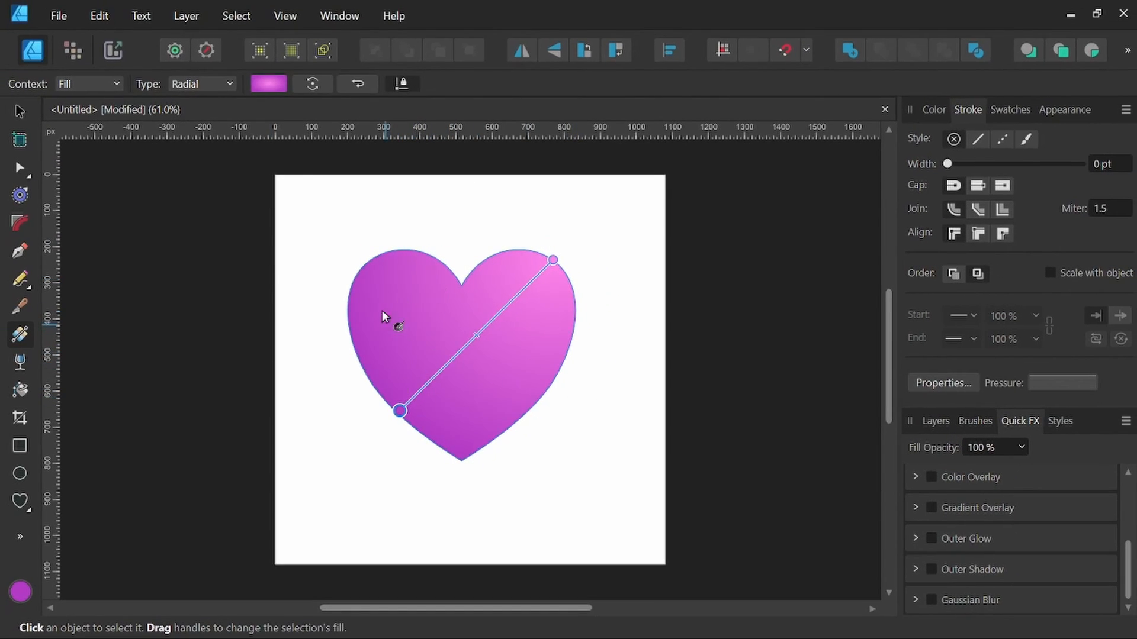
- Shift the gradient's start slightly inward from the heart's upper-right edge and its end slightly down along the lower-left edge
mouse_move(556, 259)
left_mouse_down()
mouse_move(534, 278)
mouse_move(533, 266)
mouse_move(543, 274)
left_mouse_up()
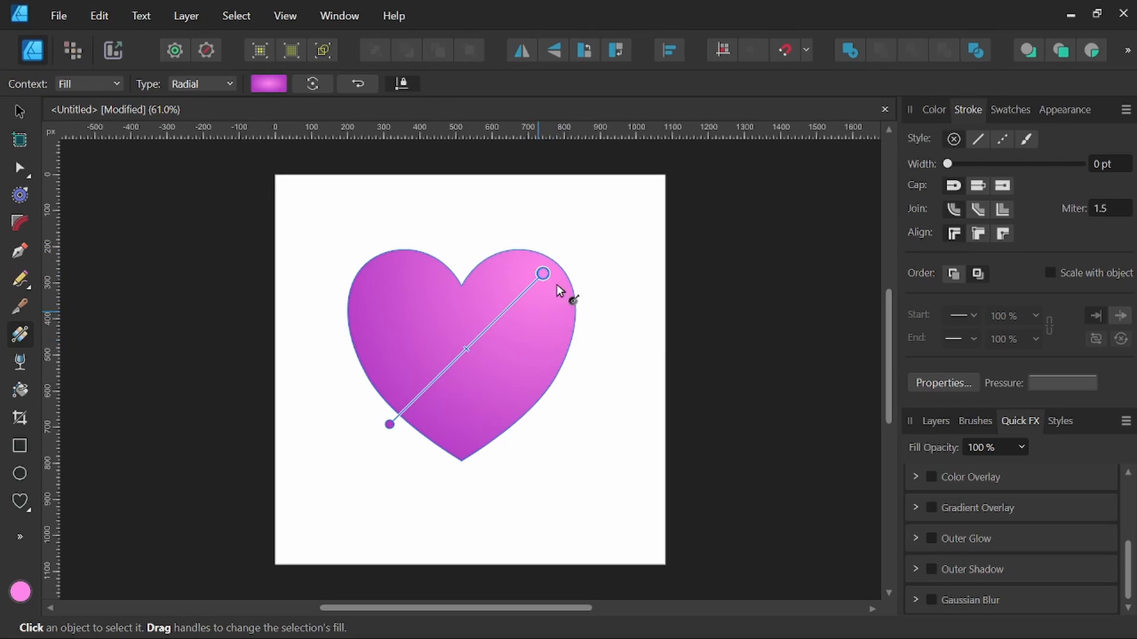
mouse_move(389, 424)
left_mouse_down()
mouse_move(406, 415)
mouse_move(401, 424)
left_mouse_up()
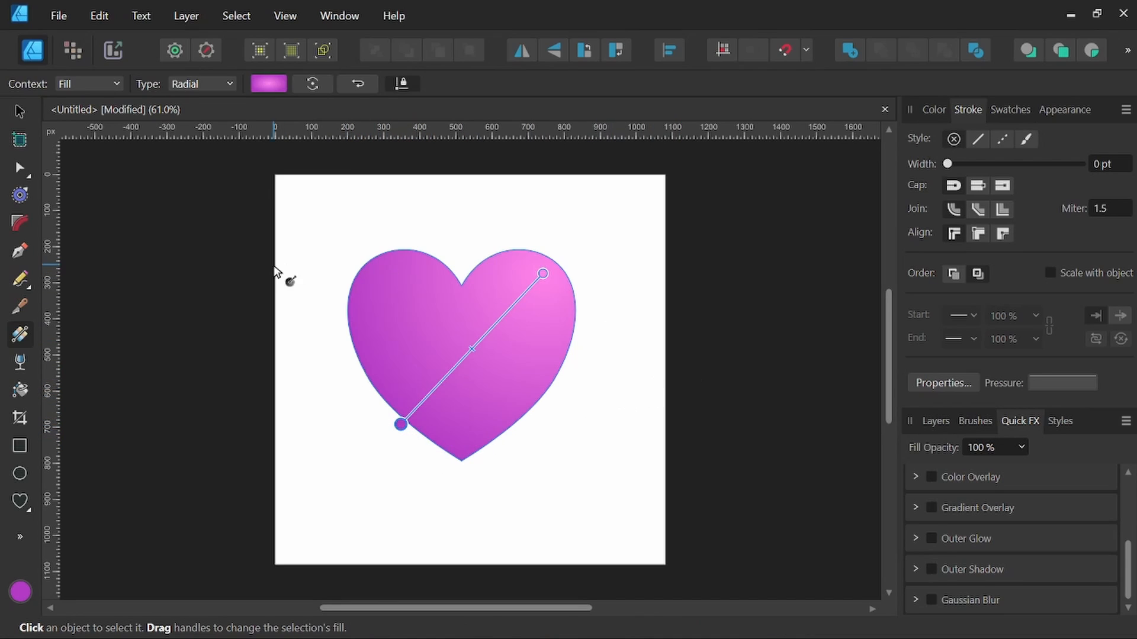
left_click(23, 112)
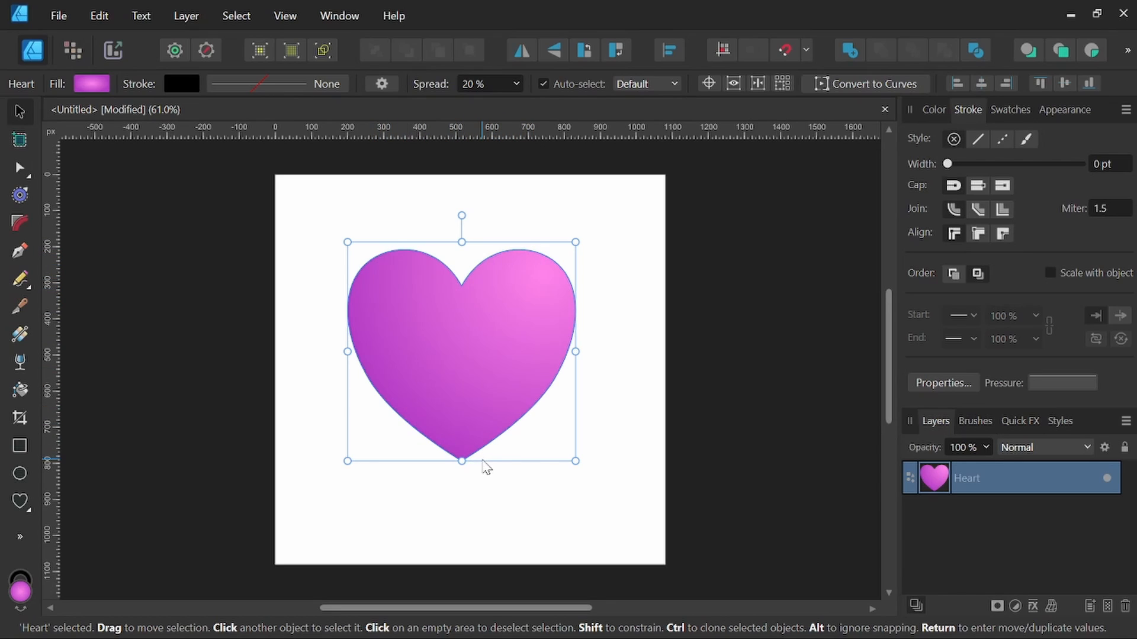
- Draw a closed crescent with the Pen tool along the heart's left side, from the upper-left lobe to the bottom tip, extending outside the edge
left_click(21, 253)
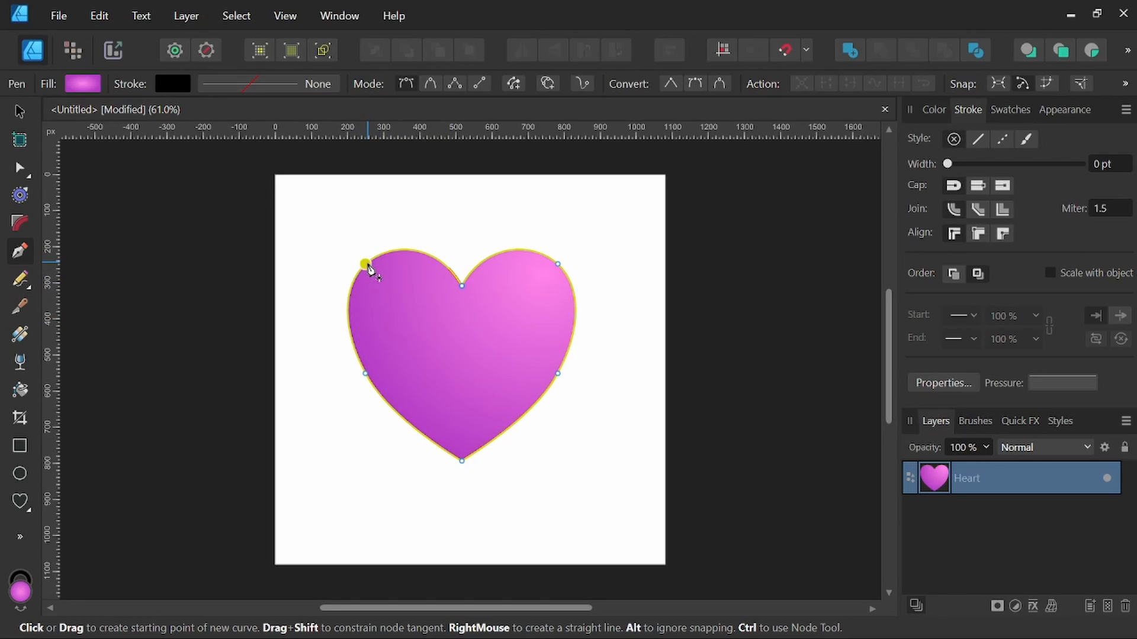
left_click(366, 265)
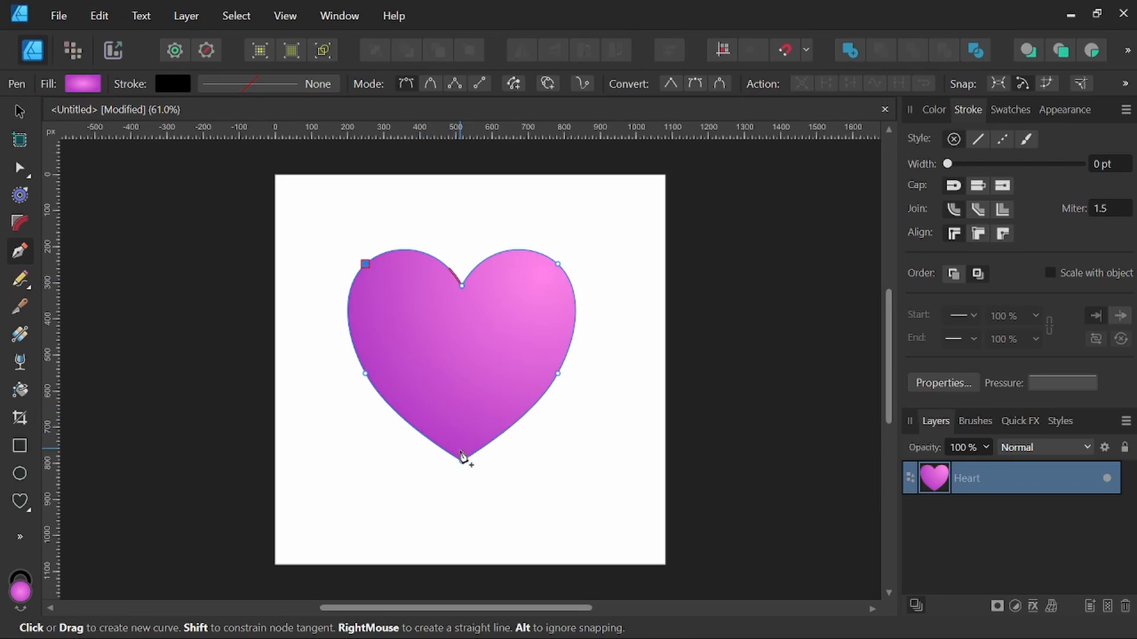
left_click_drag(468, 457, 591, 532)
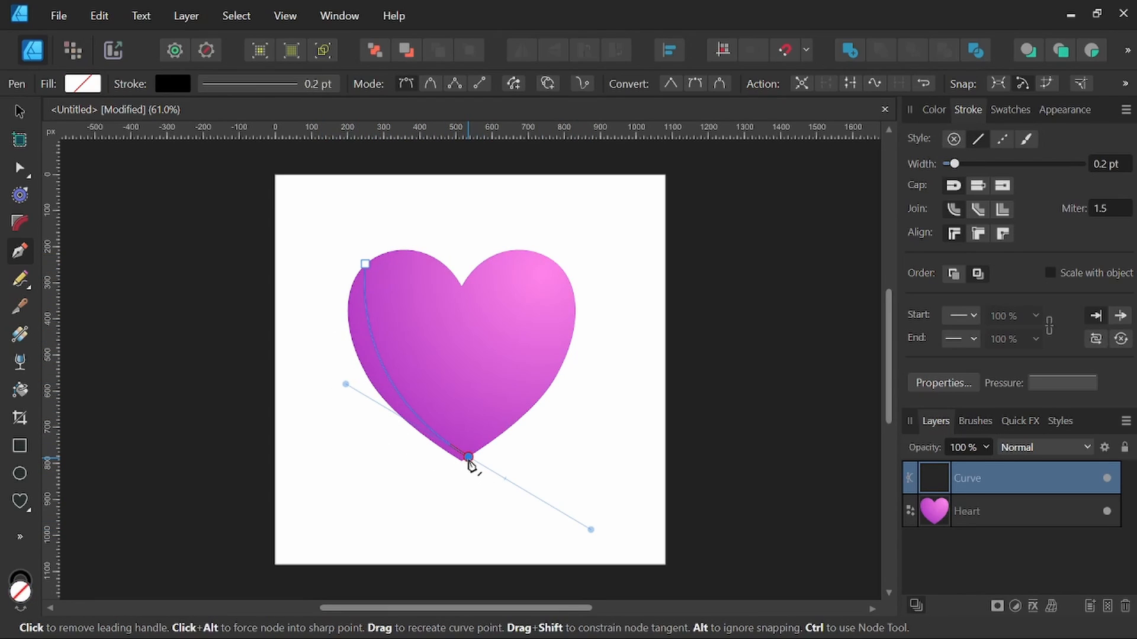
left_click(469, 461)
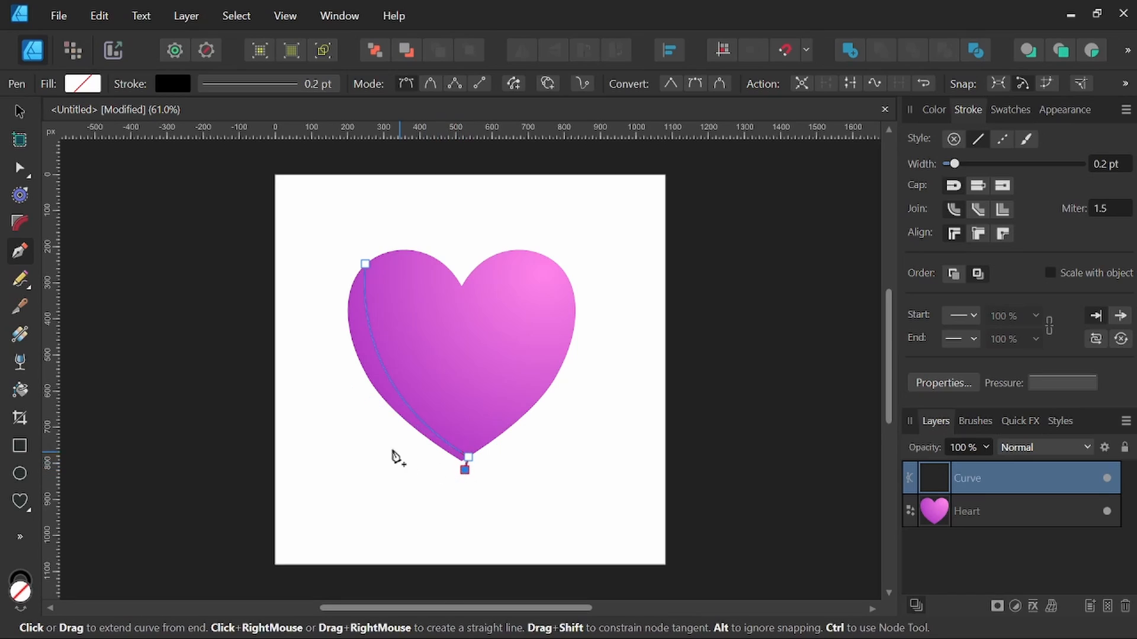
left_click_drag(335, 375, 327, 307)
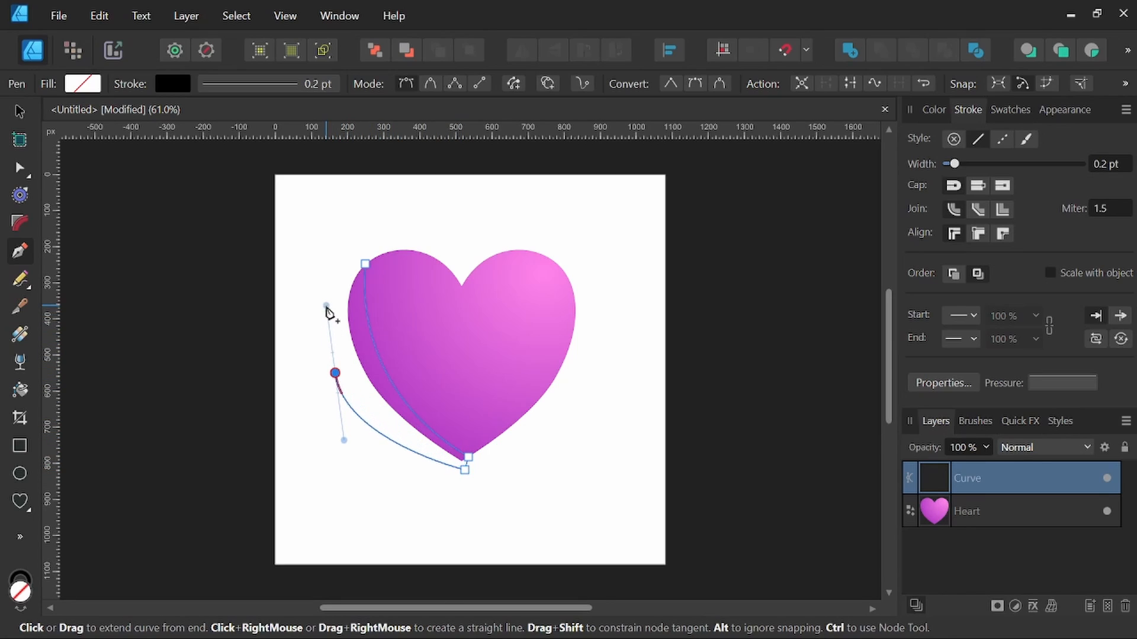
left_click_drag(365, 265, 396, 241)
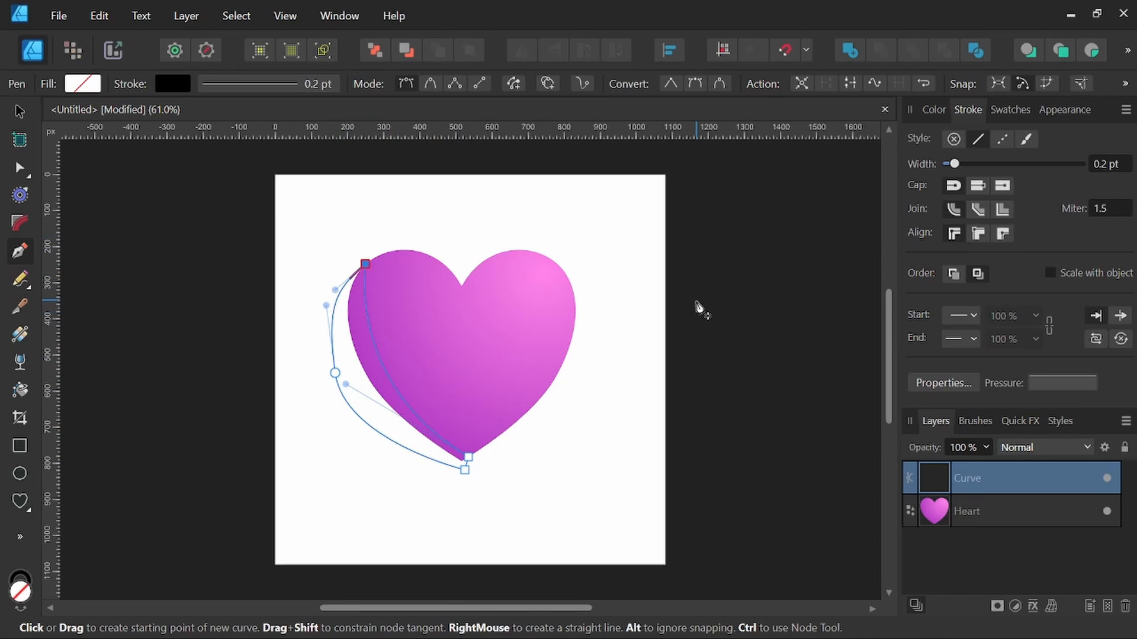
- Give the crescent no stroke and a muted purple AE98B1 fill, and clip it inside the Heart layer
left_click(934, 110)
left_click(924, 154)
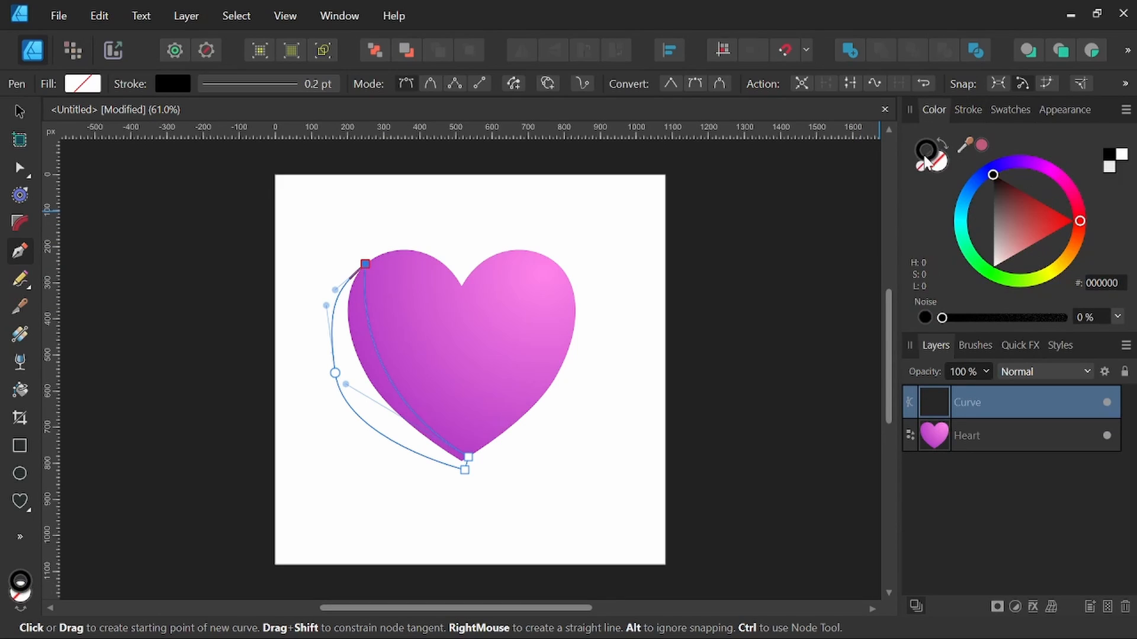
left_click(922, 167)
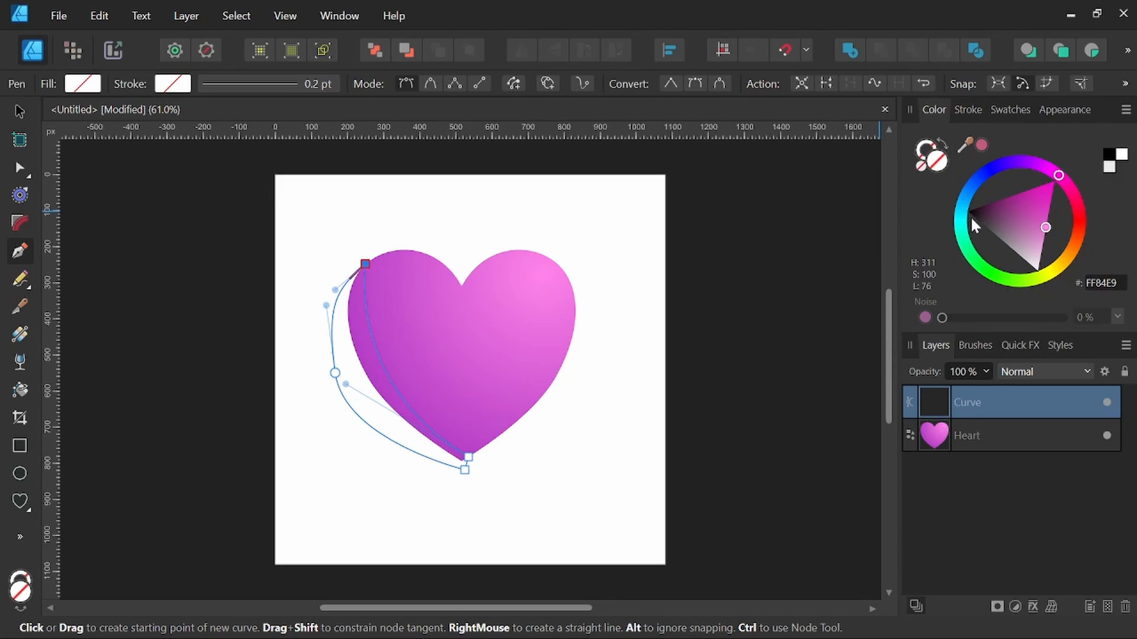
left_click_drag(1054, 178, 1041, 169)
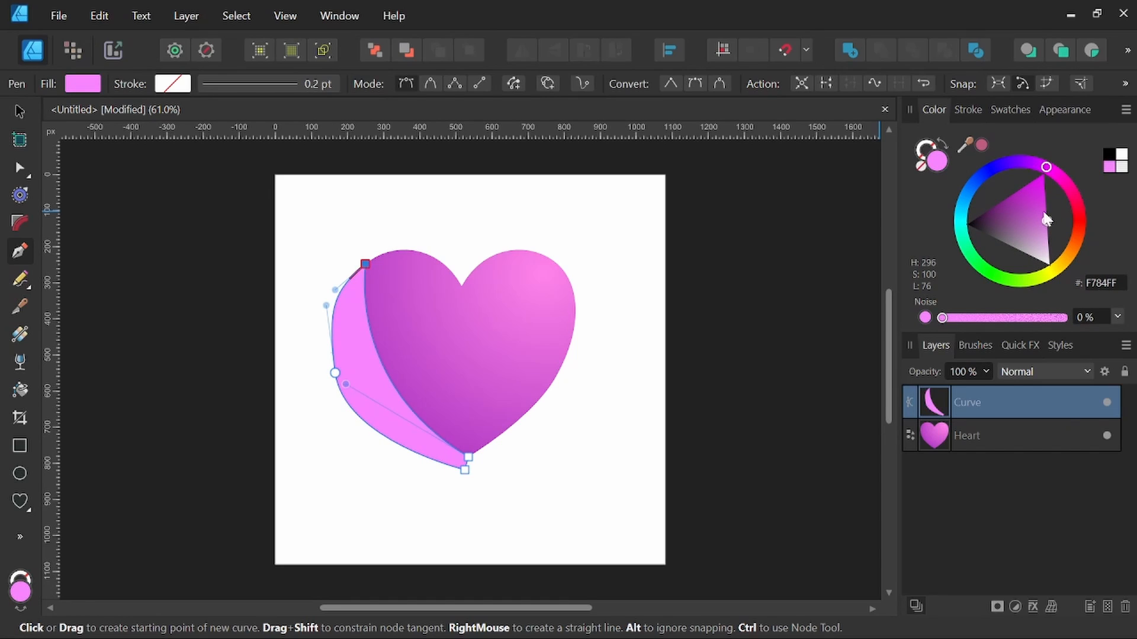
left_click(1017, 238)
left_click_drag(1018, 240, 1026, 243)
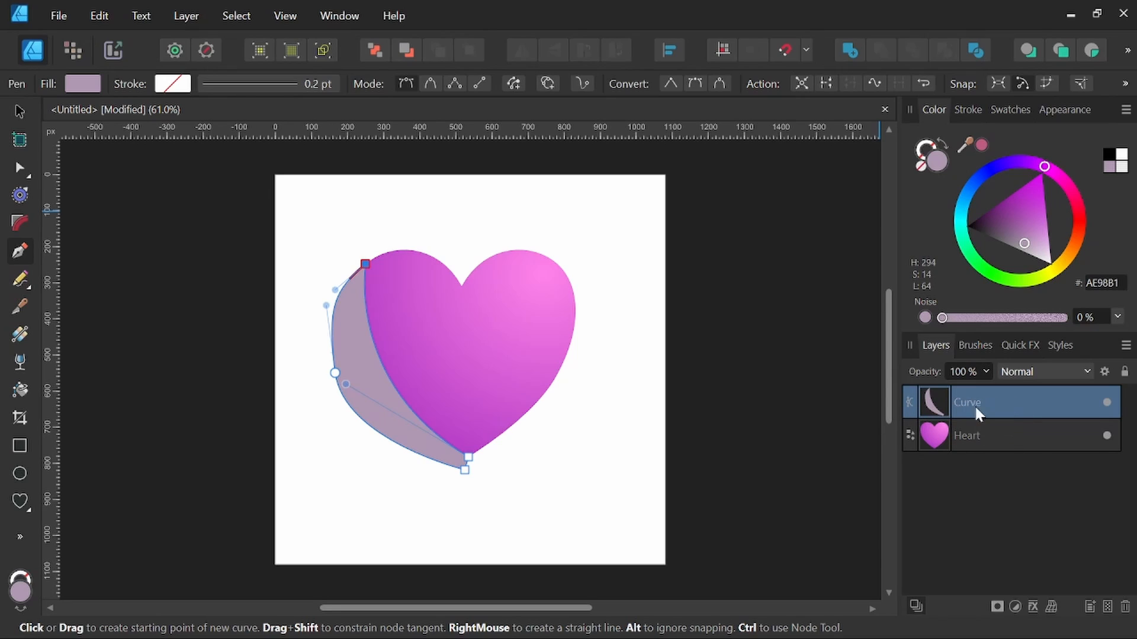
left_click_drag(974, 405, 974, 436)
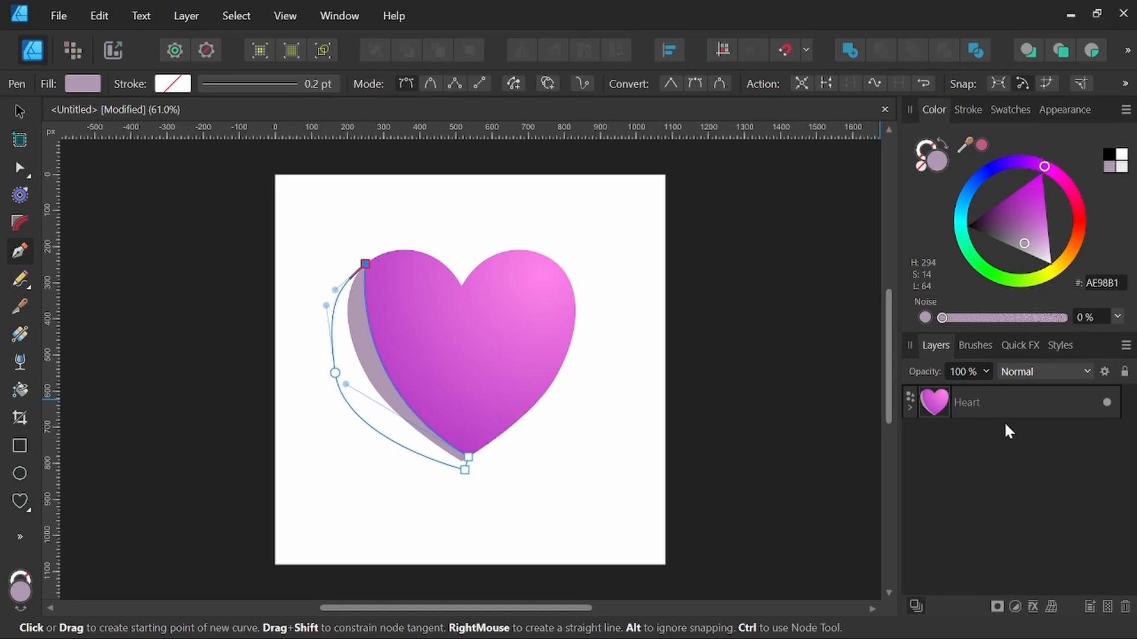
- Expand the Heart layer and set the clipped crescent's blend mode to Multiply
left_click(910, 409)
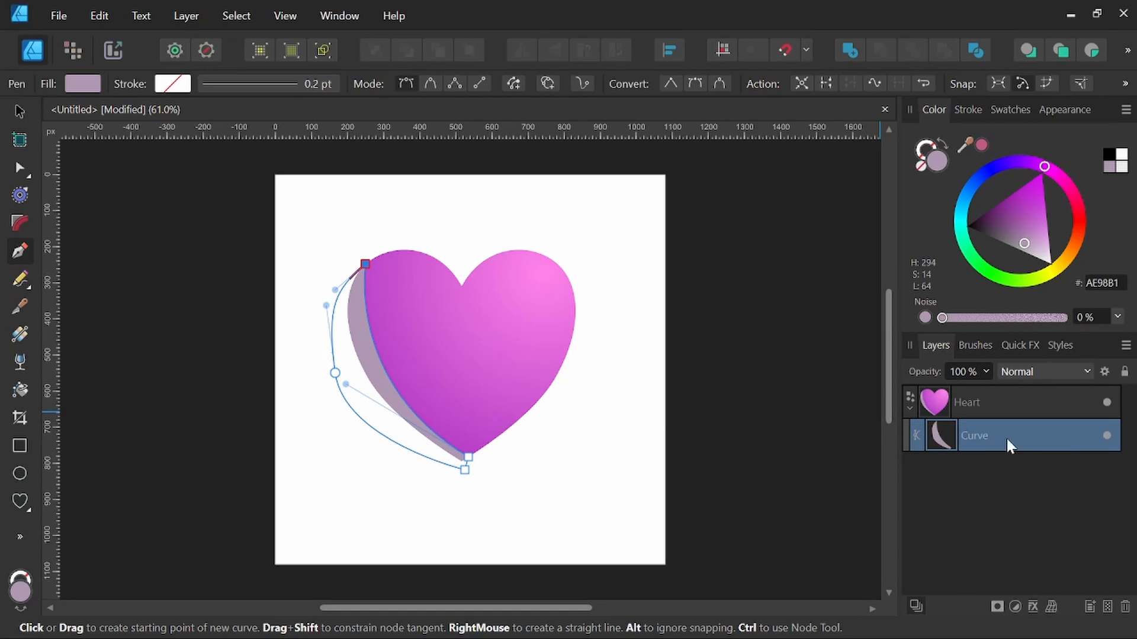
left_click(1035, 372)
scroll(1036, 315, "down", 1)
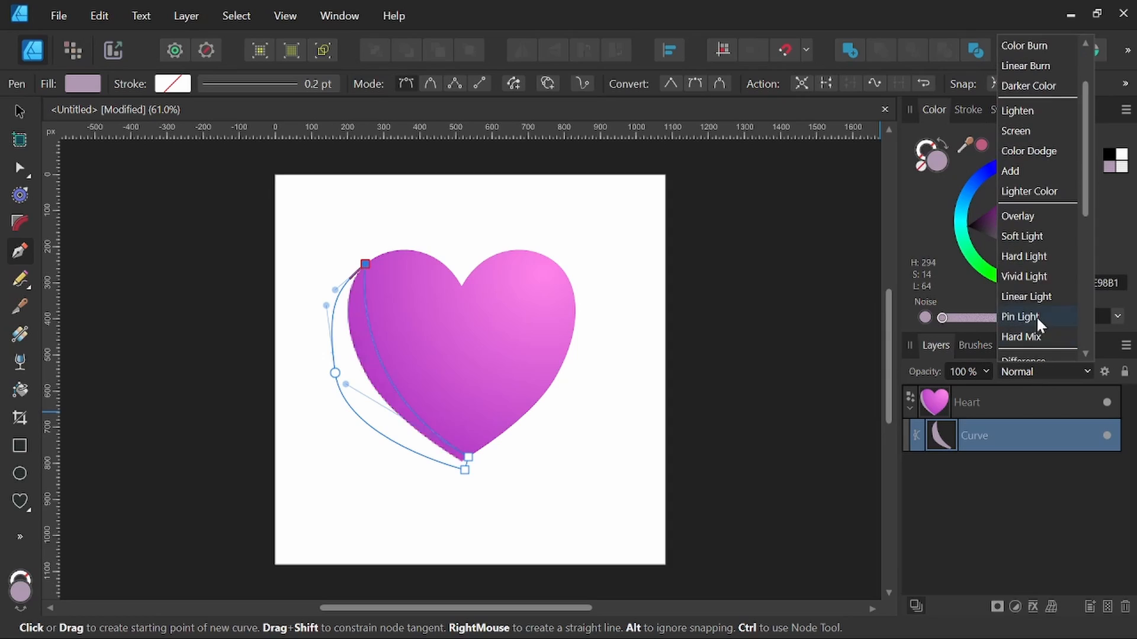
scroll(1017, 155, "up", 1)
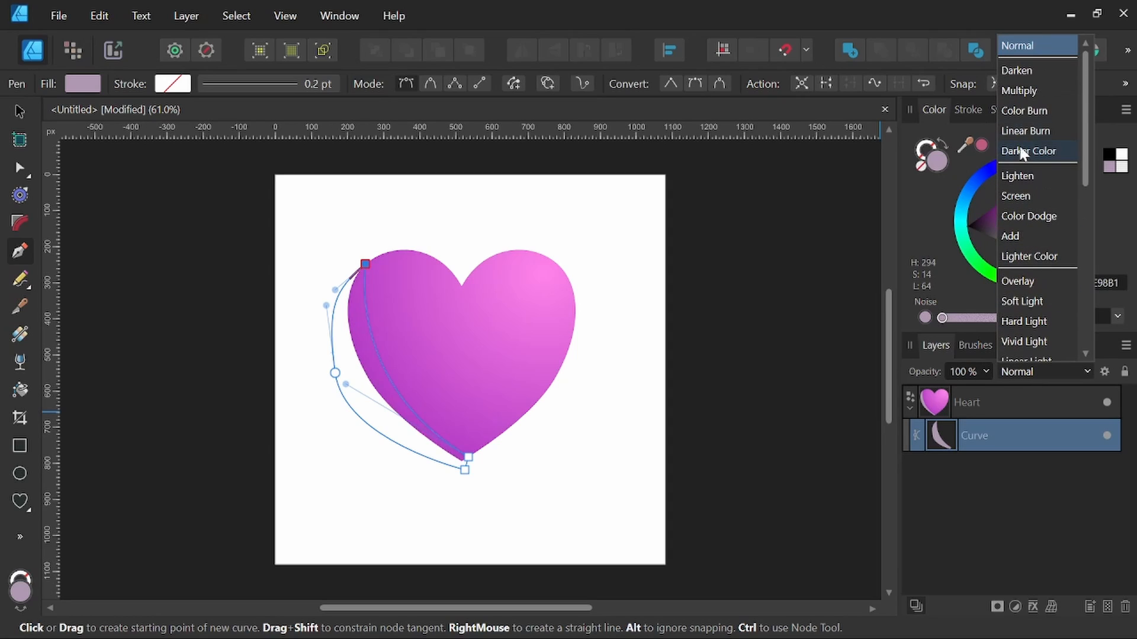
left_click(1025, 91)
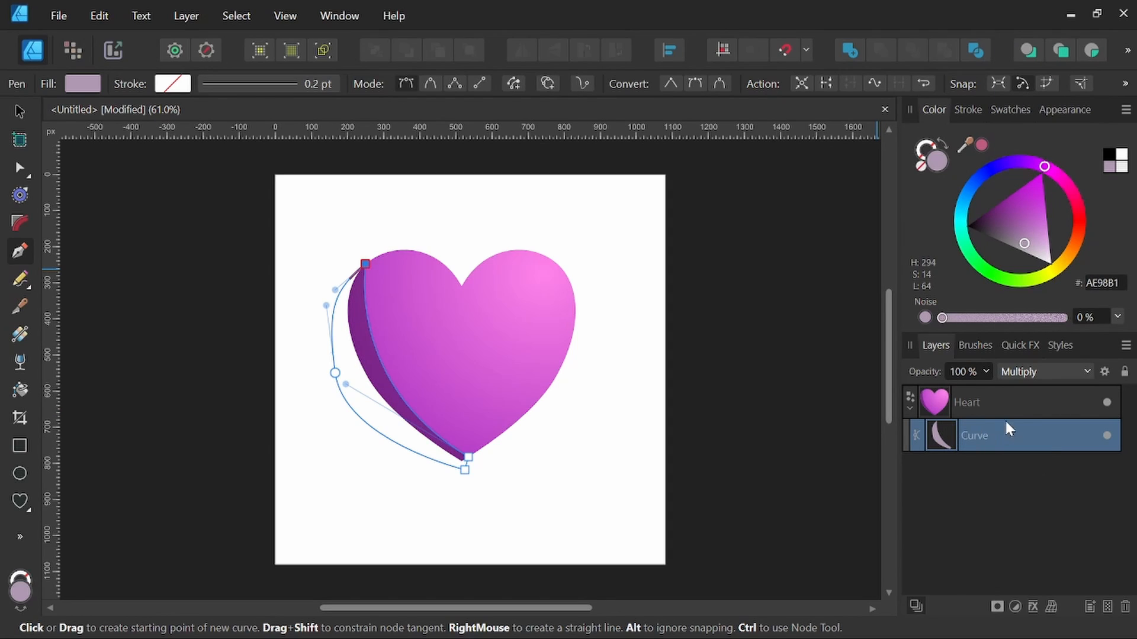
- Add a Gaussian Blur effect with a 24 px radius to the crescent
left_click(1013, 345)
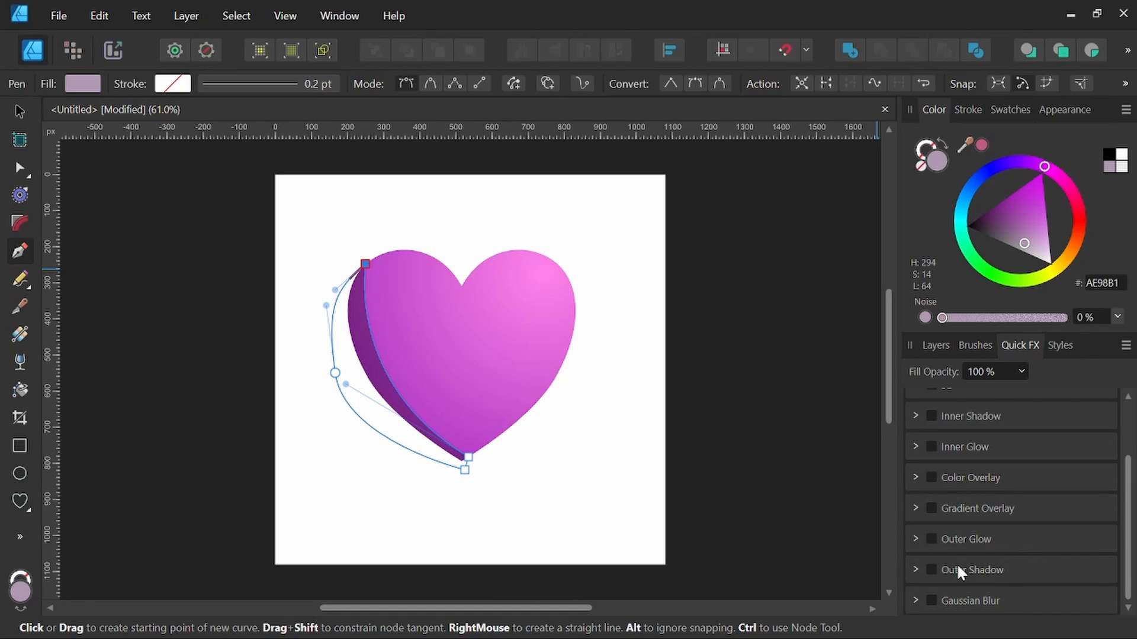
left_click(930, 601)
scroll(924, 581, "down", 2)
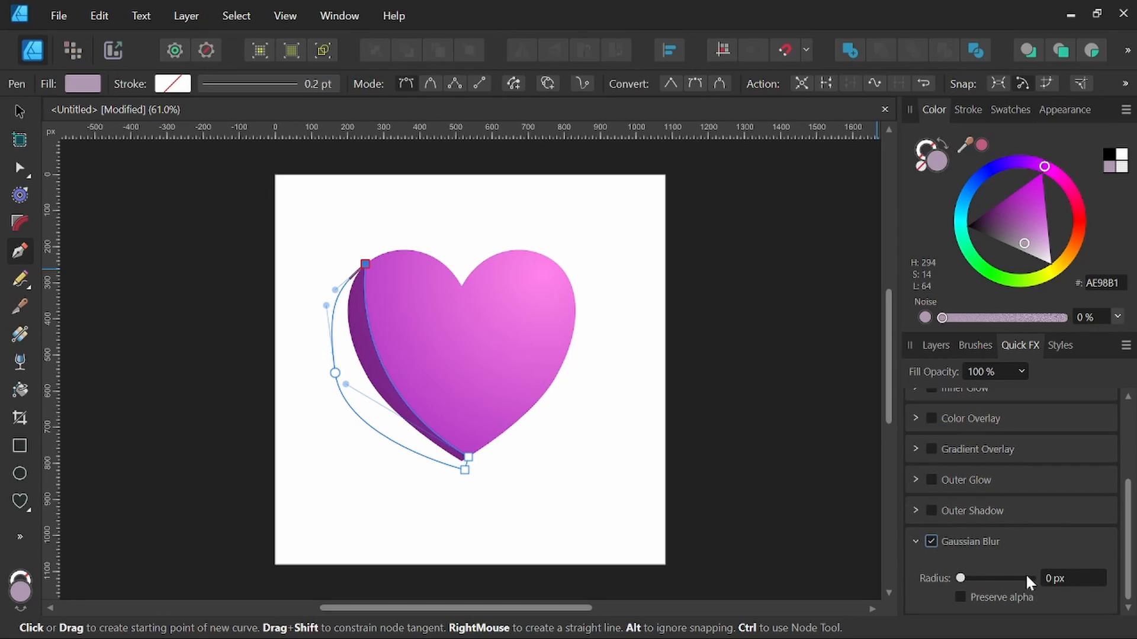
left_click(1051, 578)
type("2")
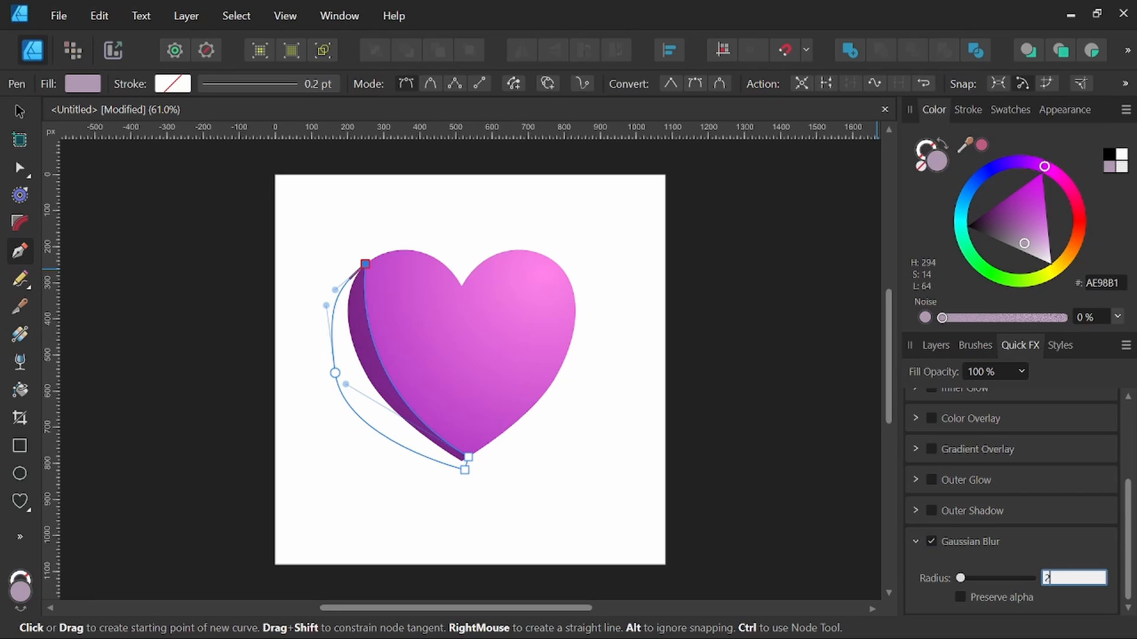
type("4")
key("Return")
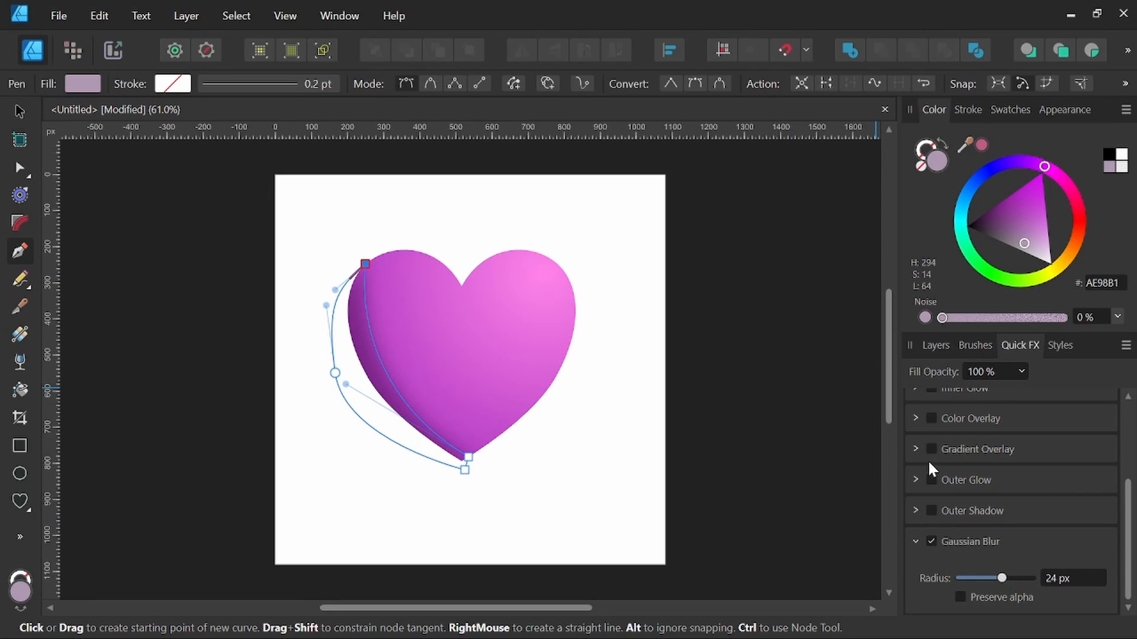
- Turn on Scale with Object for the crescent's Gaussian Blur in the detailed layer effects settings
left_click(916, 511)
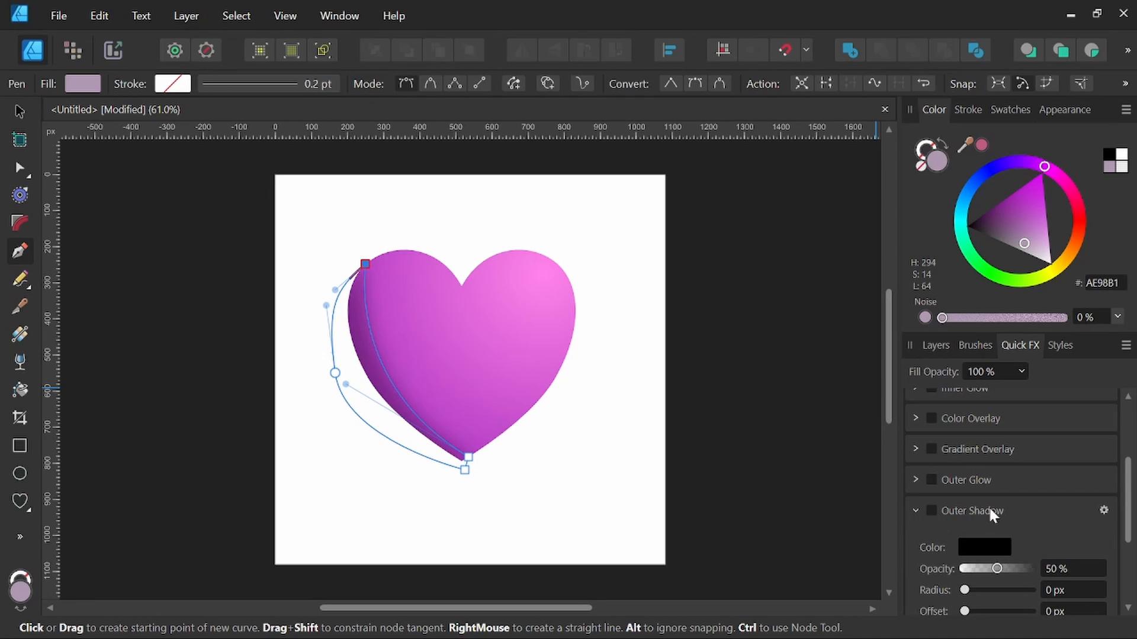
left_click(1104, 510)
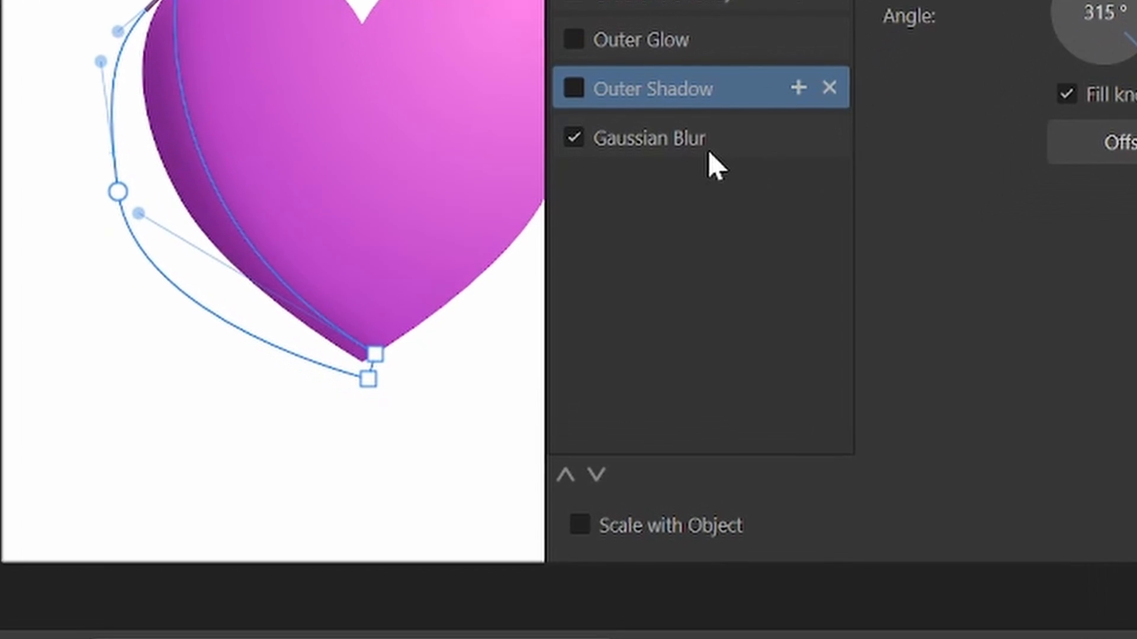
left_click(687, 209)
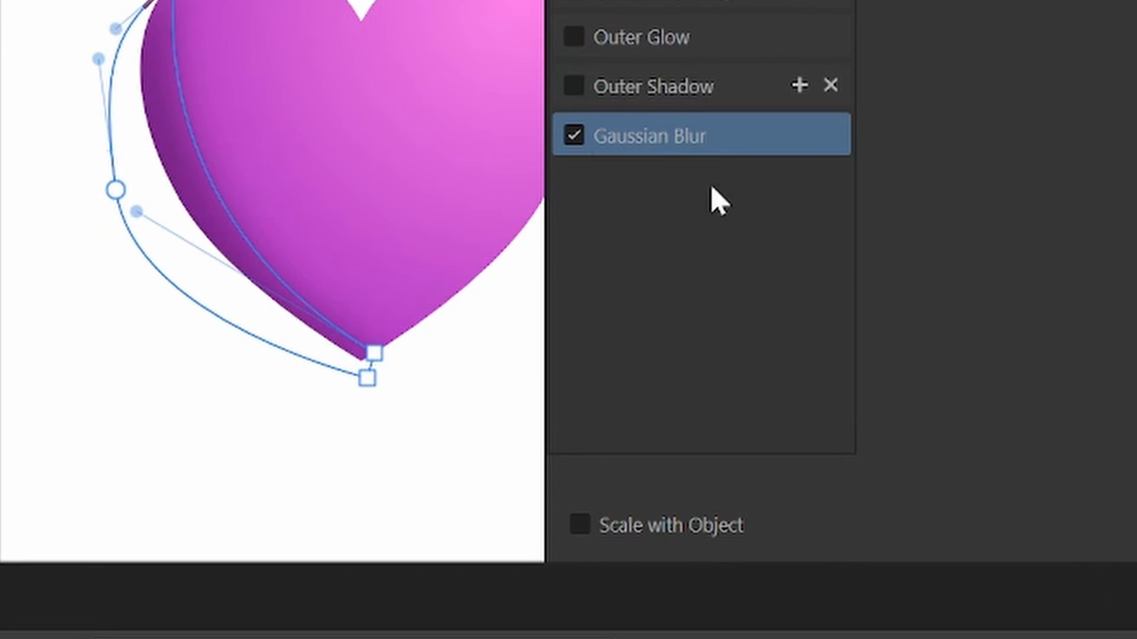
left_click(580, 524)
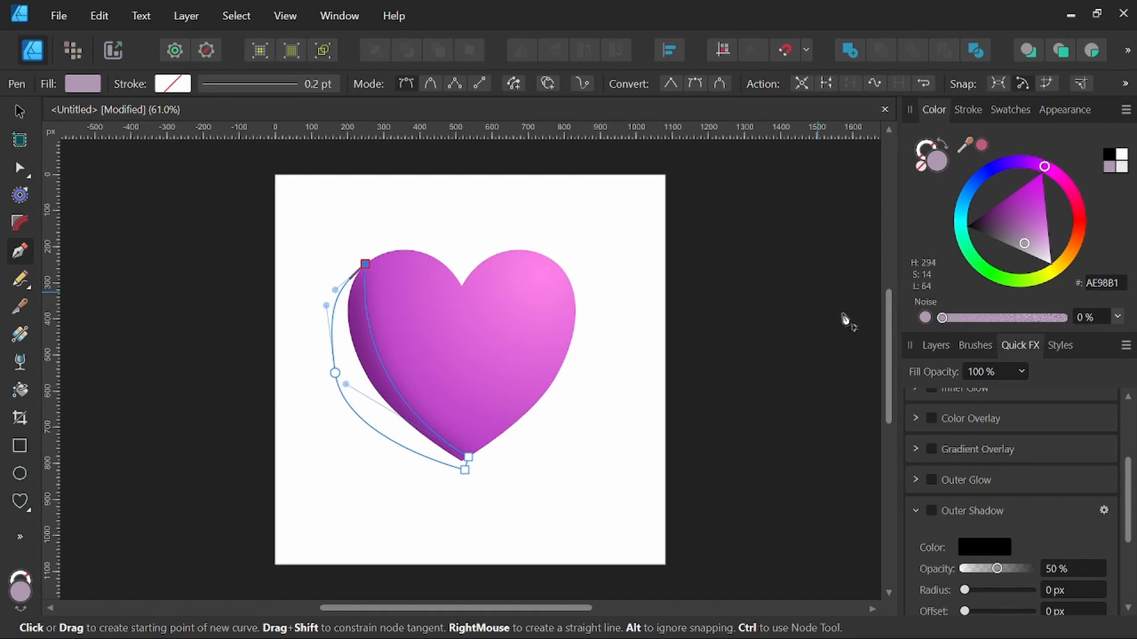
- Draw a small closed shape with the Pen tool from the heart's central notch to the top of the right lobe, extending outside the edge
left_click(941, 342)
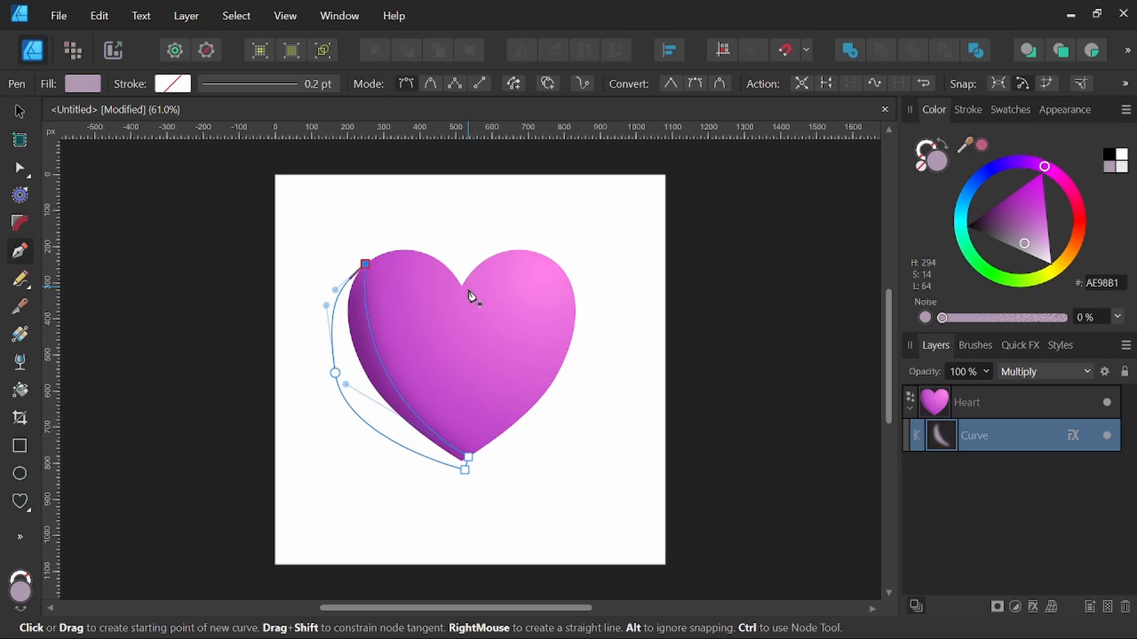
scroll(457, 286, "up", 2)
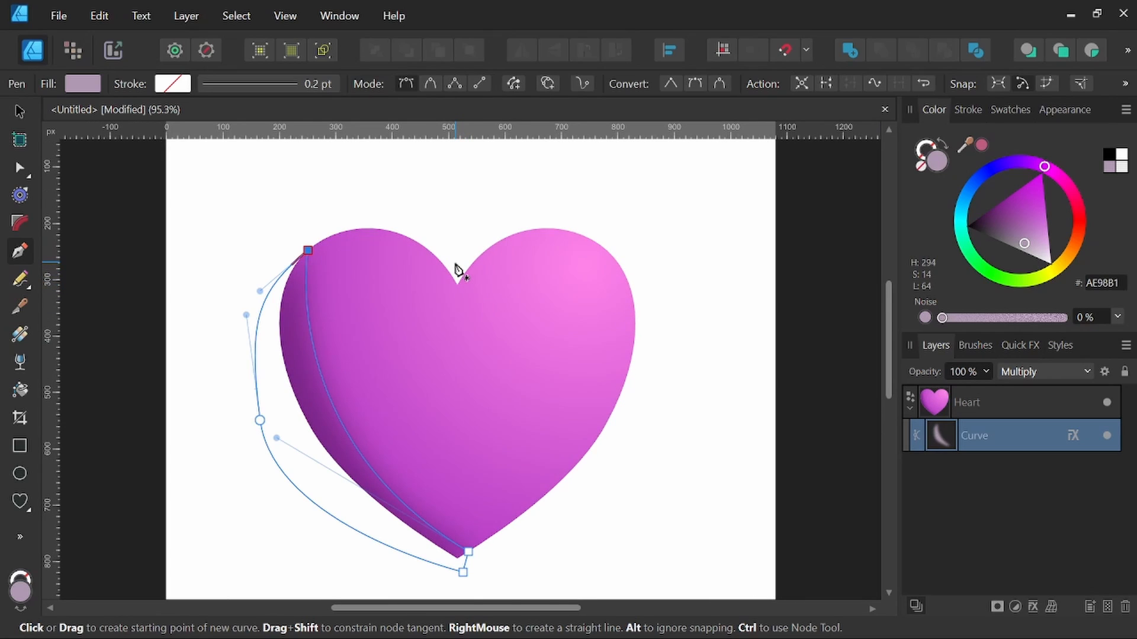
left_click(455, 262)
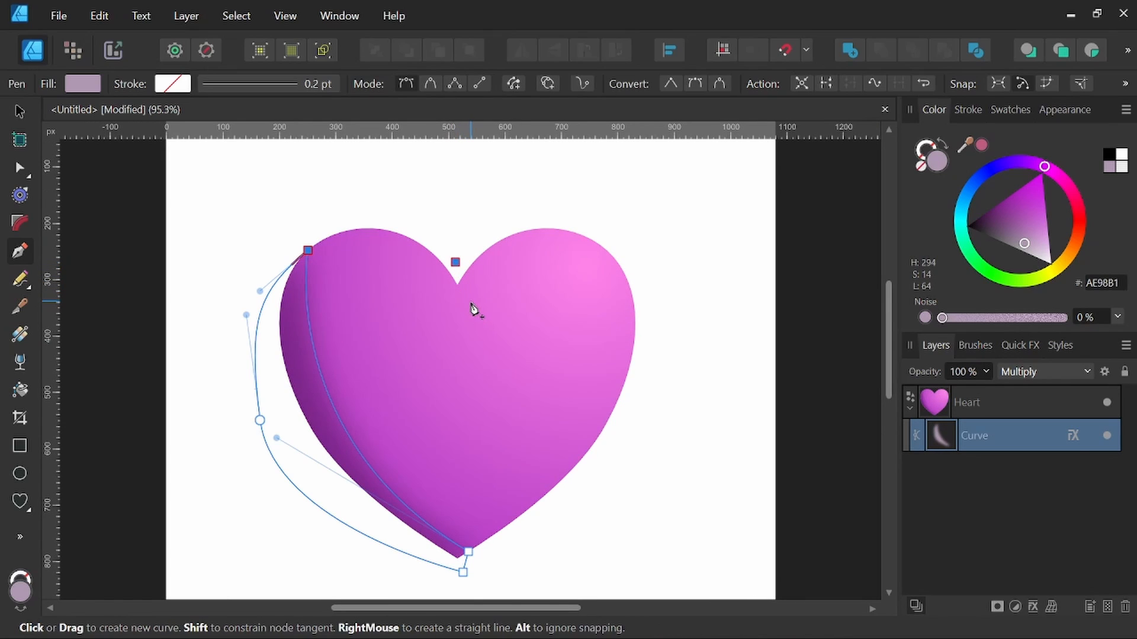
left_click_drag(468, 302, 483, 324)
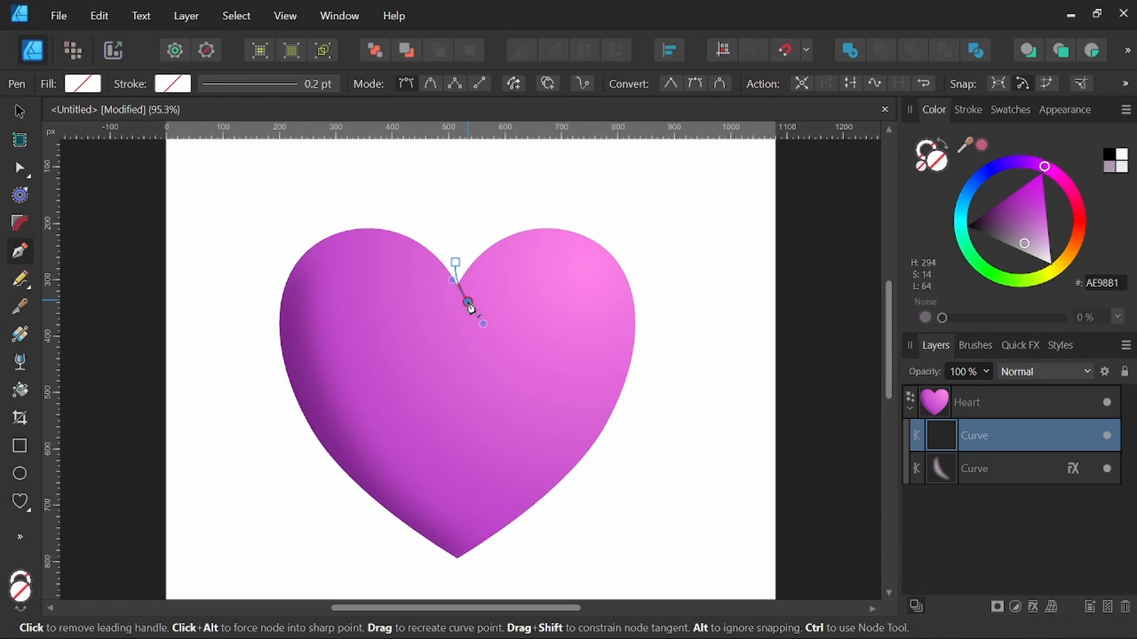
left_click(470, 307)
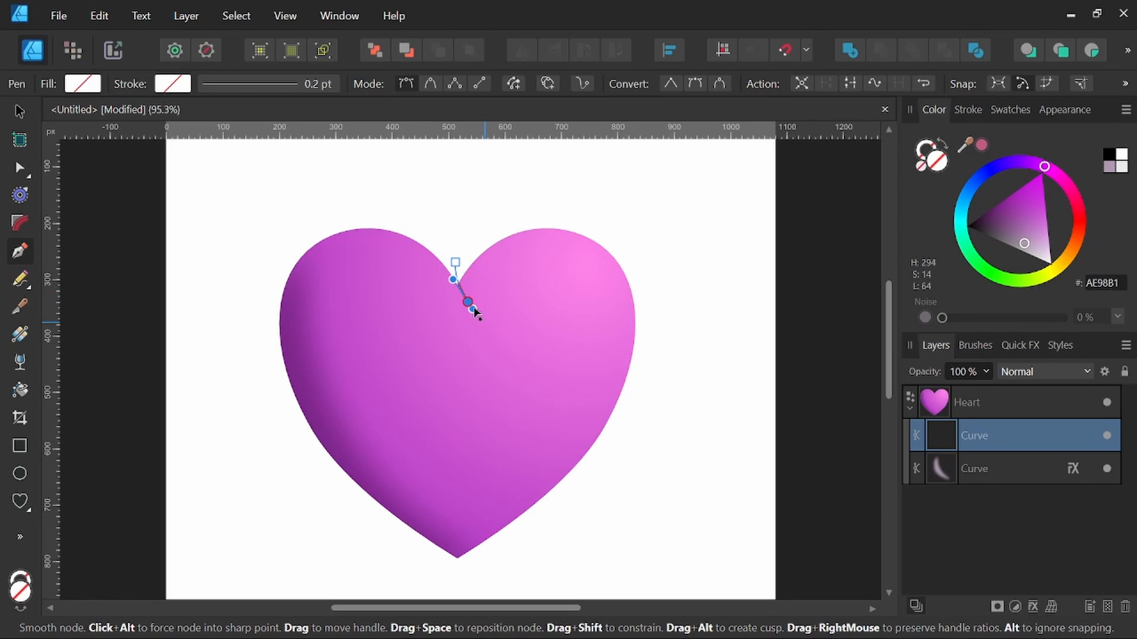
left_click_drag(476, 312, 476, 313)
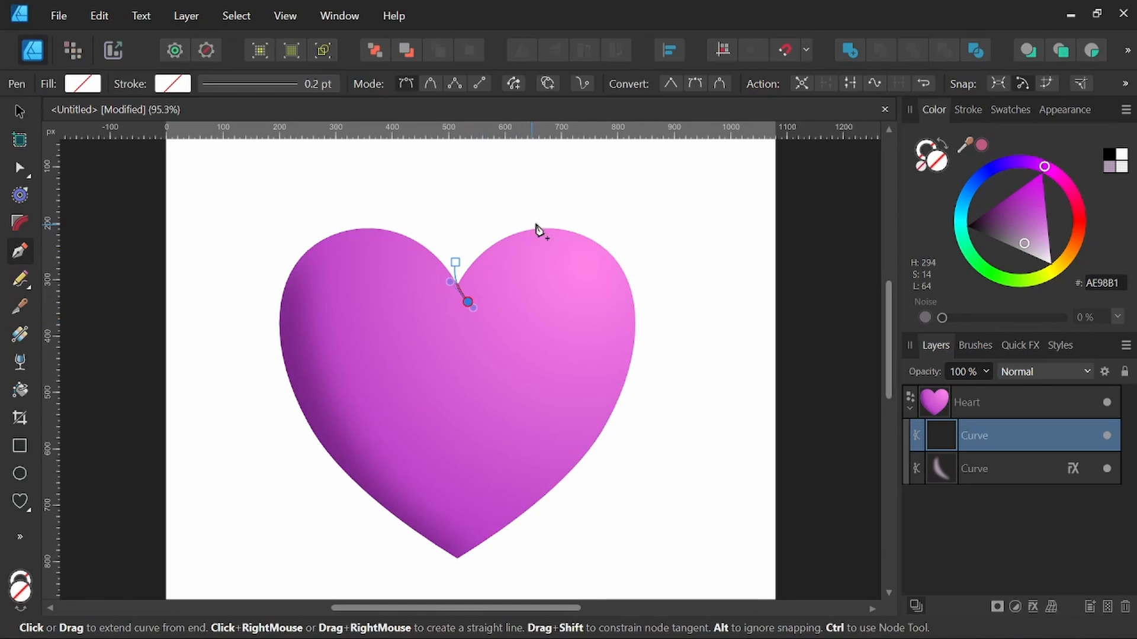
left_click_drag(546, 227, 601, 213)
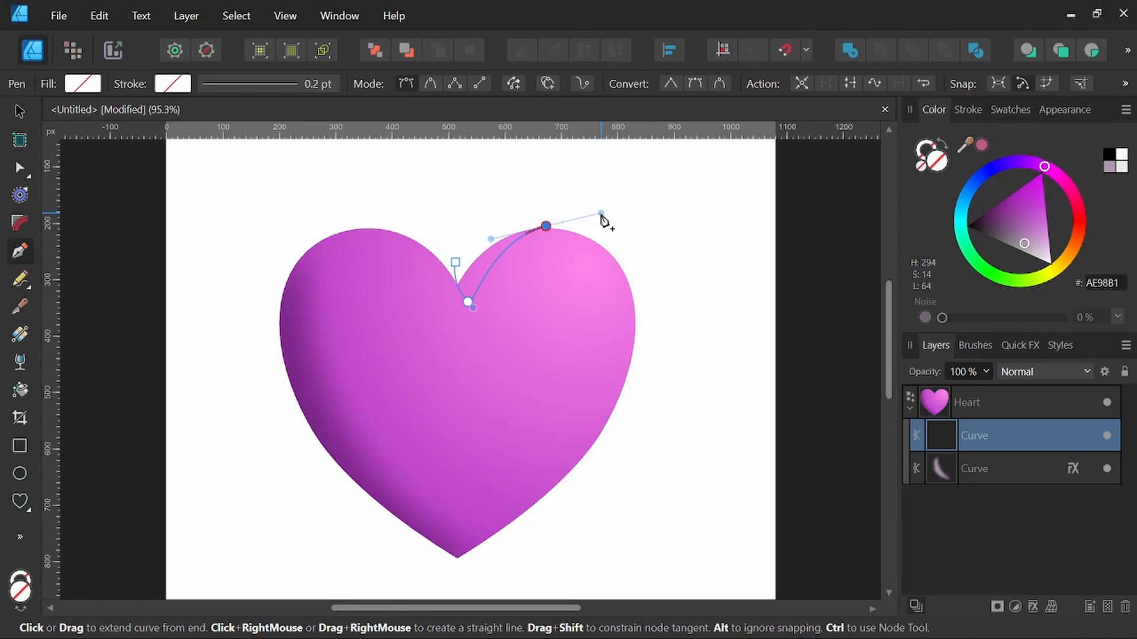
left_click(546, 227)
left_click_drag(455, 262, 440, 308)
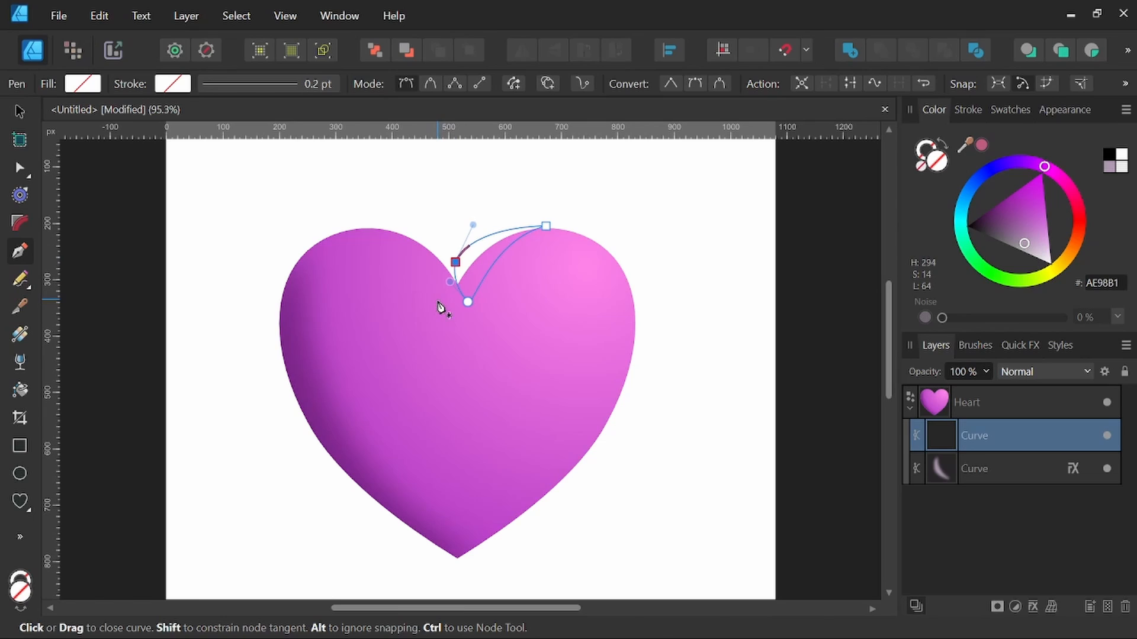
- Fill the notch shape with the muted purple AE98B1 and set its blend mode to Multiply
left_click(1107, 166)
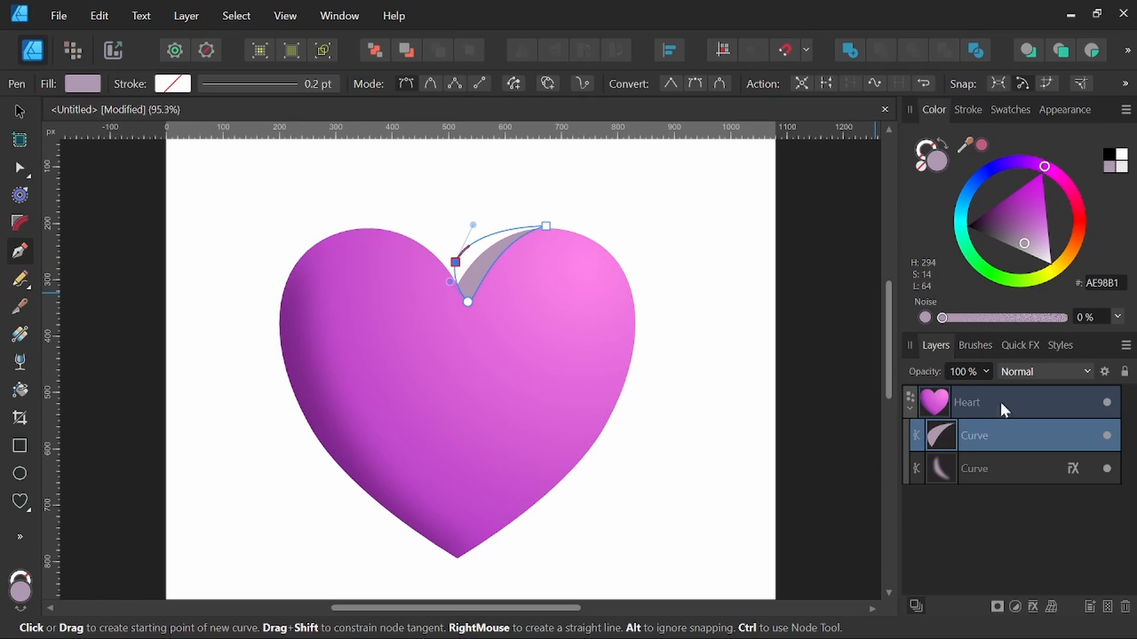
left_click(1045, 371)
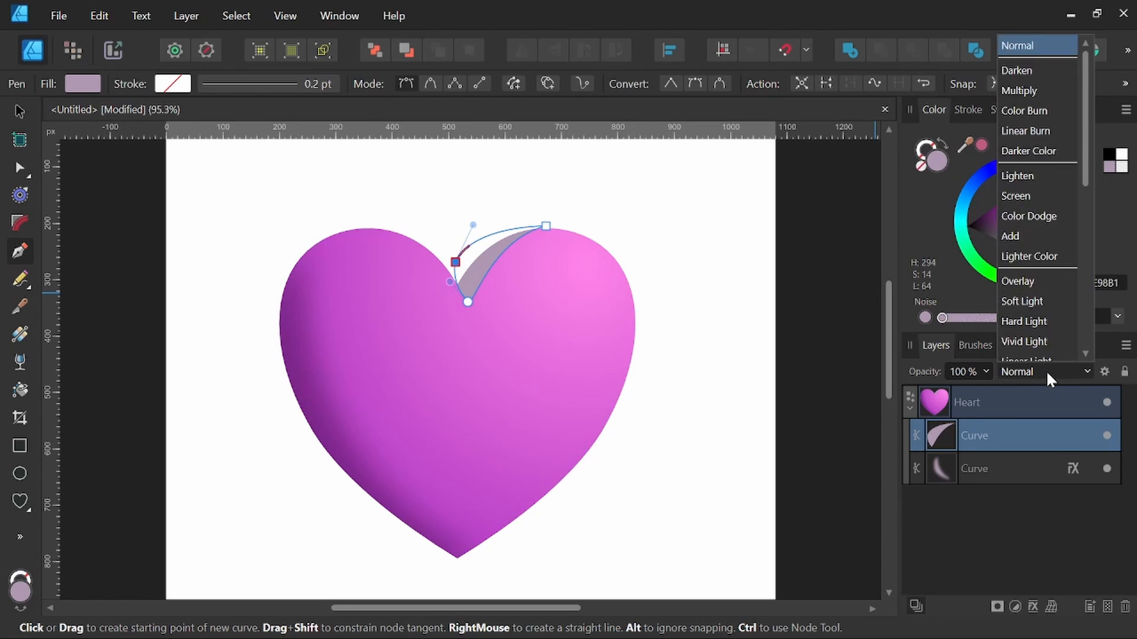
left_click(1028, 93)
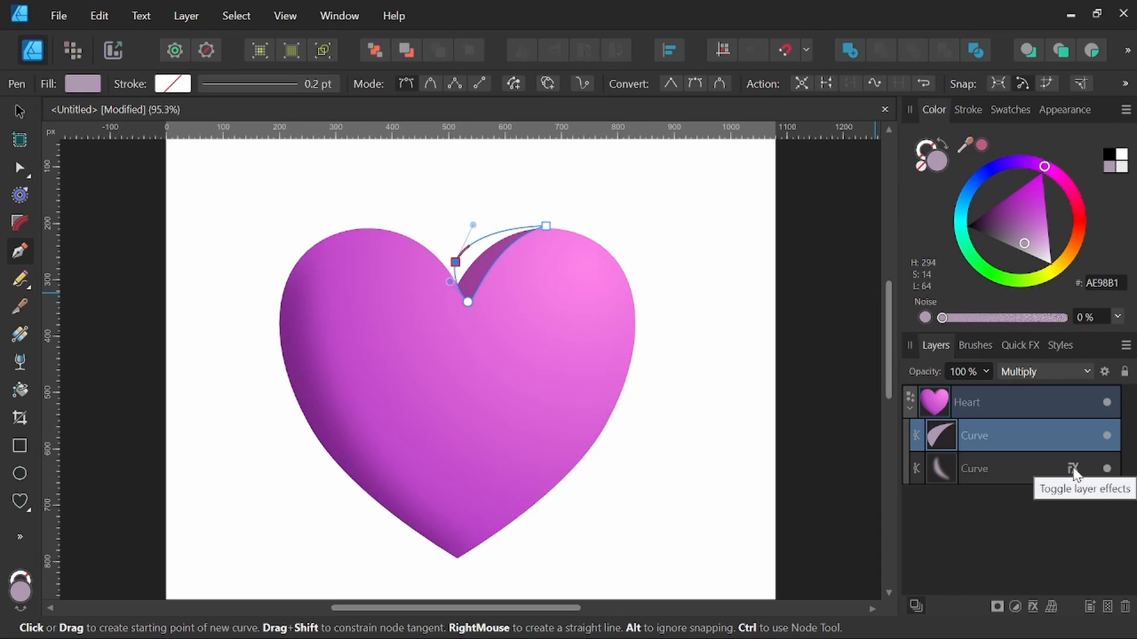
- Copy the crescent's blur effect onto the notch shape's layer and deselect everything
left_click_drag(1073, 467, 1070, 434)
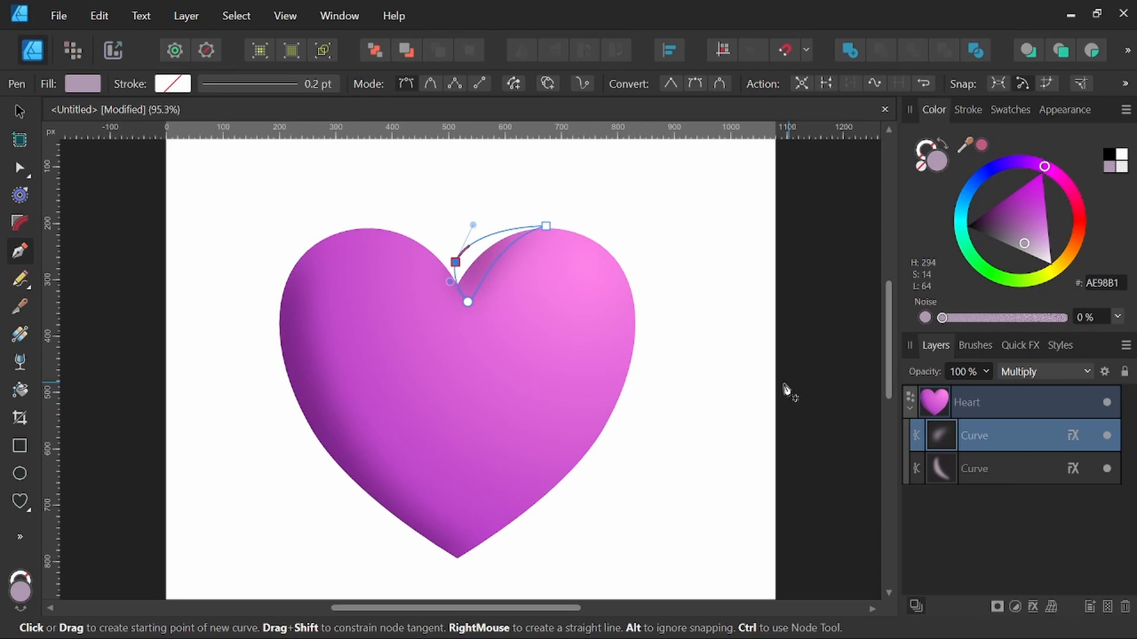
left_click(21, 113)
left_click(211, 246)
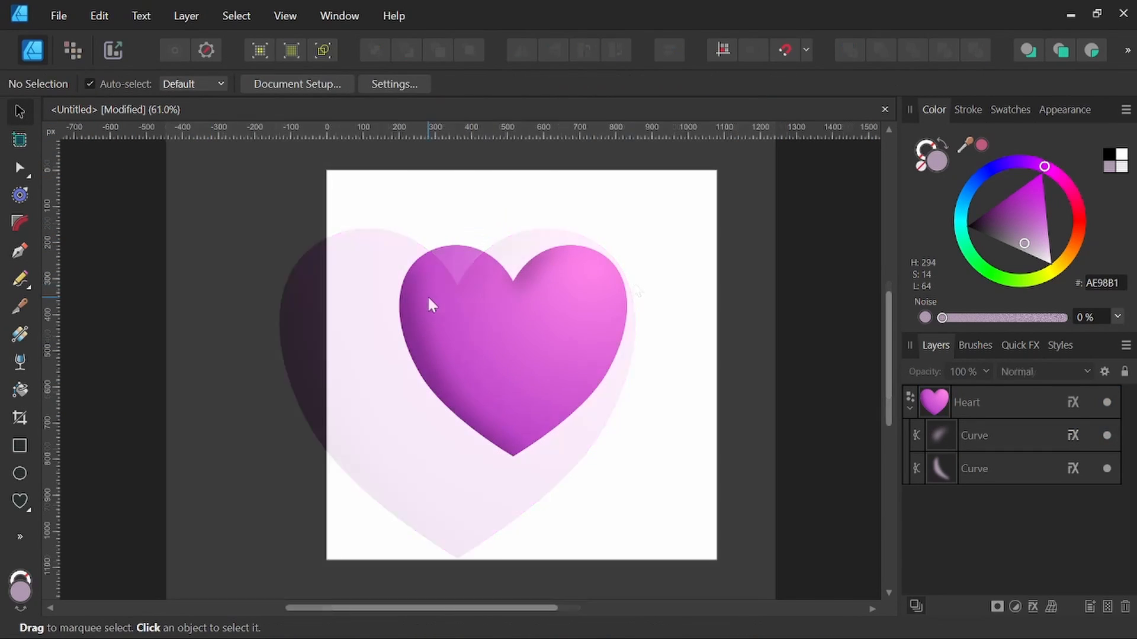
scroll(614, 283, "down", 3)
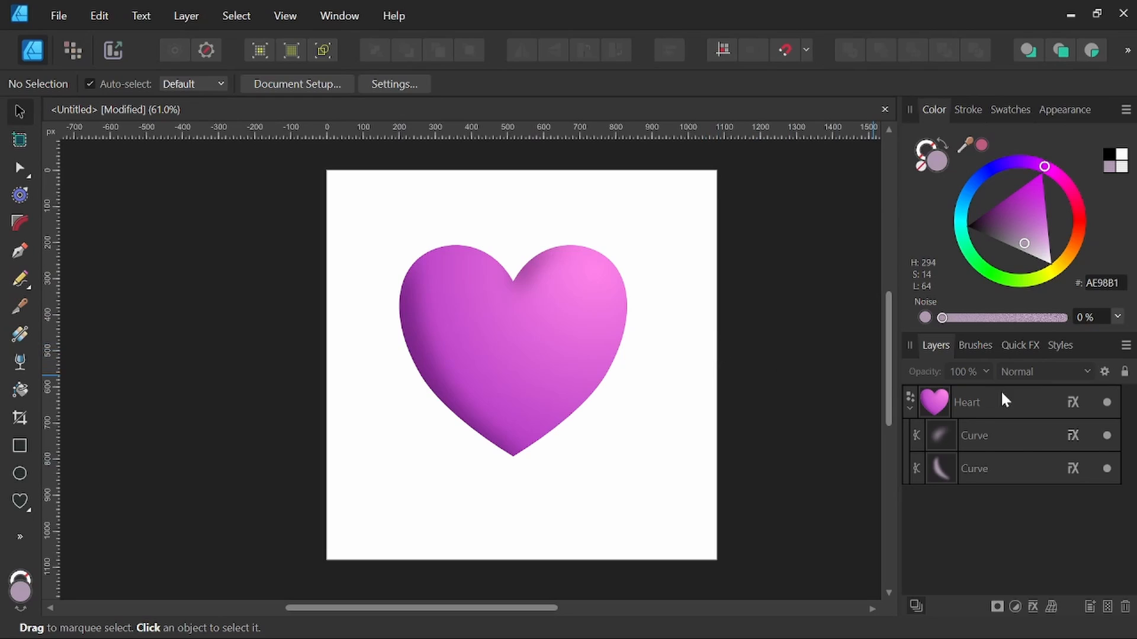
- Enable Inner Glow on the Heart layer and open its detailed settings, keeping the whole heart in view
left_click(998, 407)
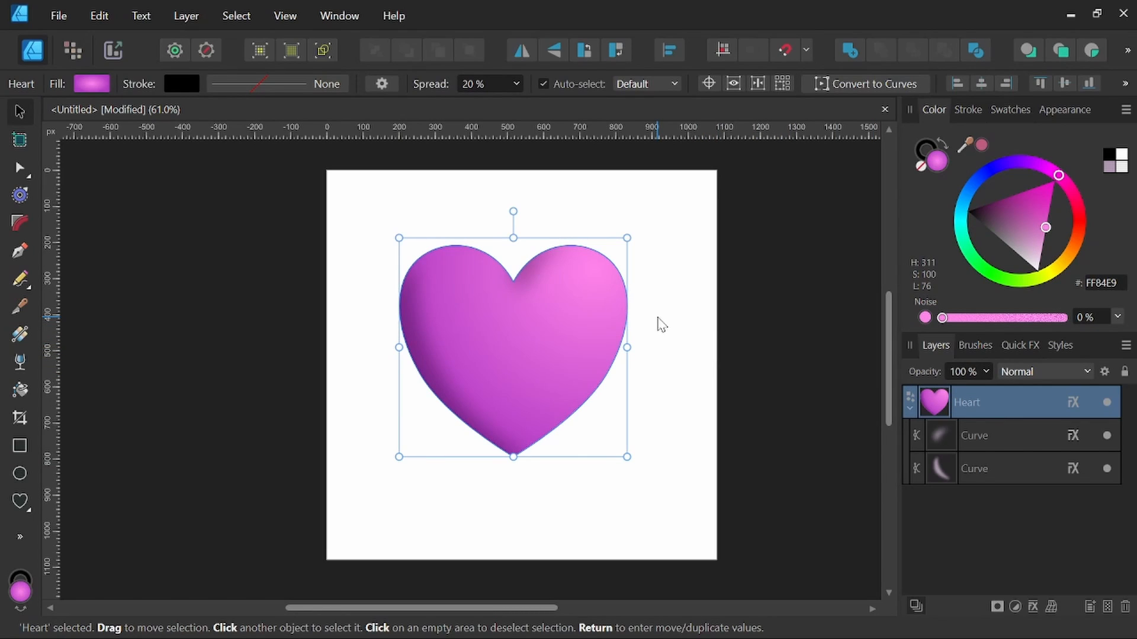
left_click(1022, 349)
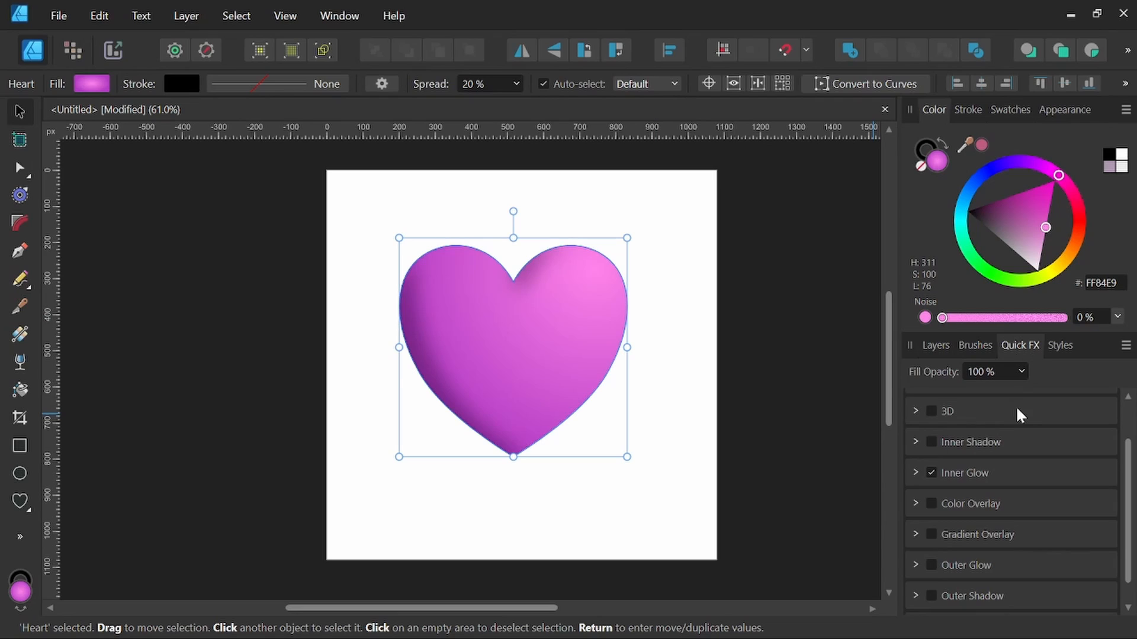
left_click(938, 471)
left_click(916, 474)
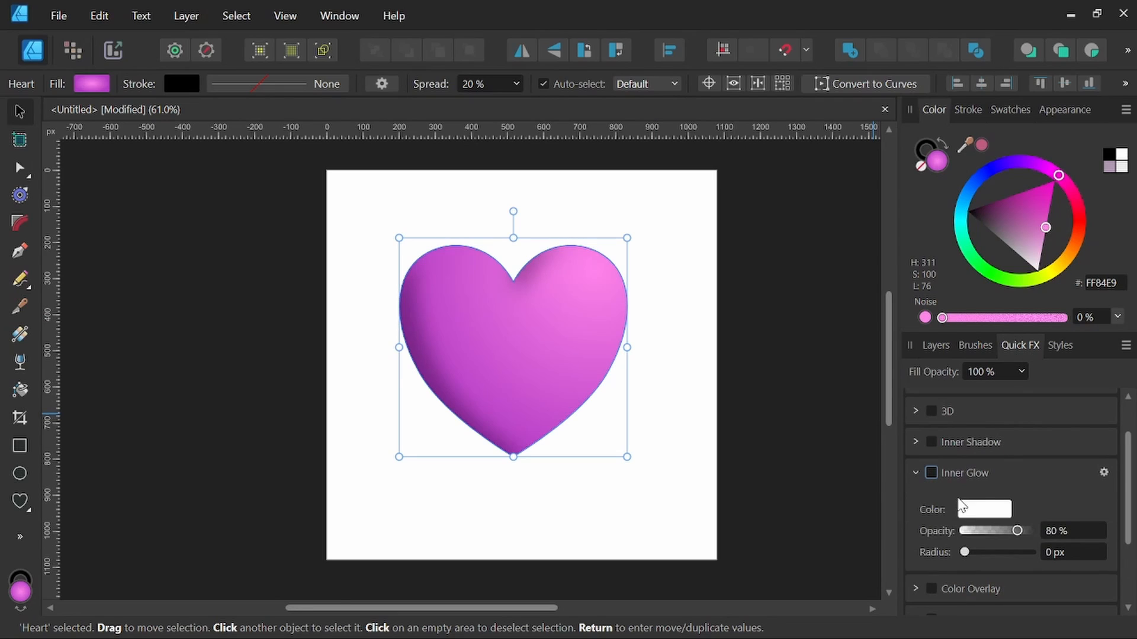
left_click(1104, 473)
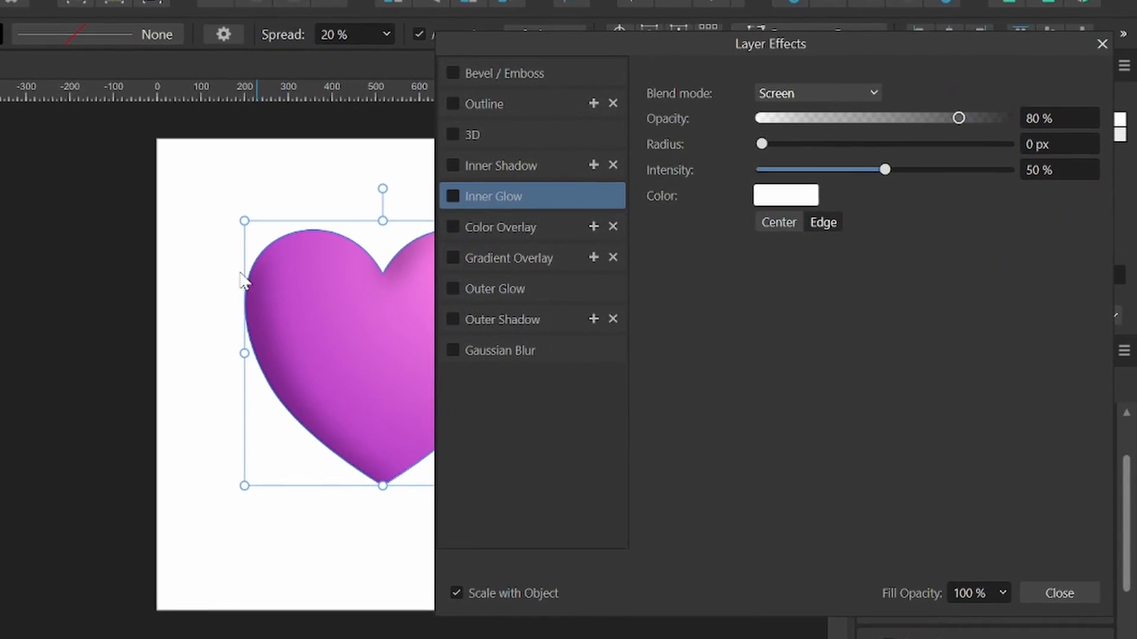
key("space")
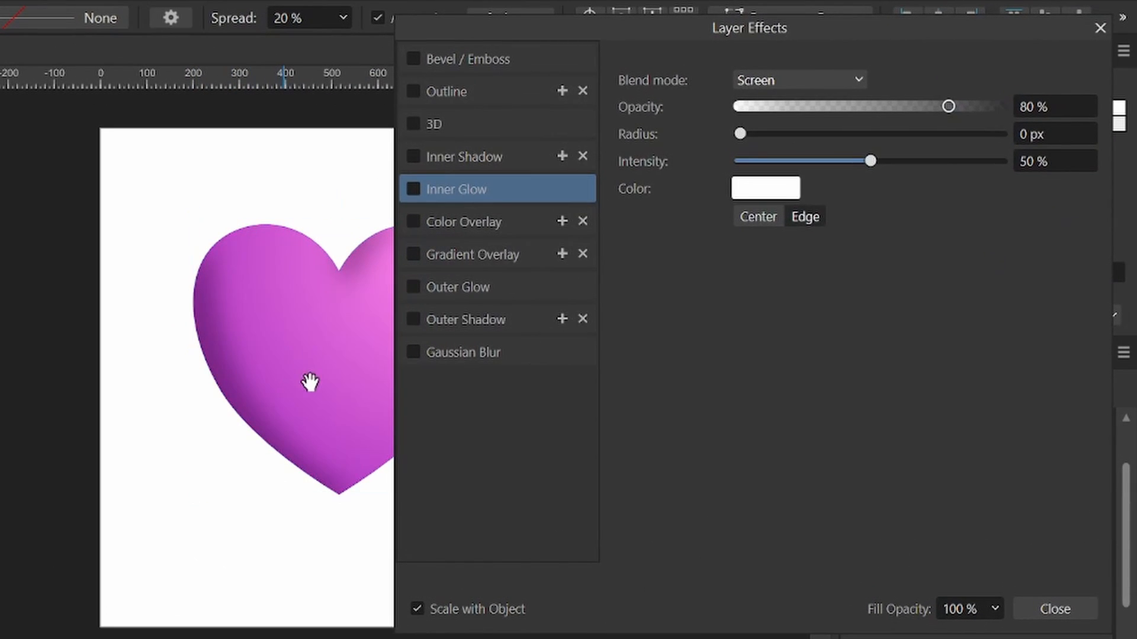
left_click_drag(308, 381, 148, 388)
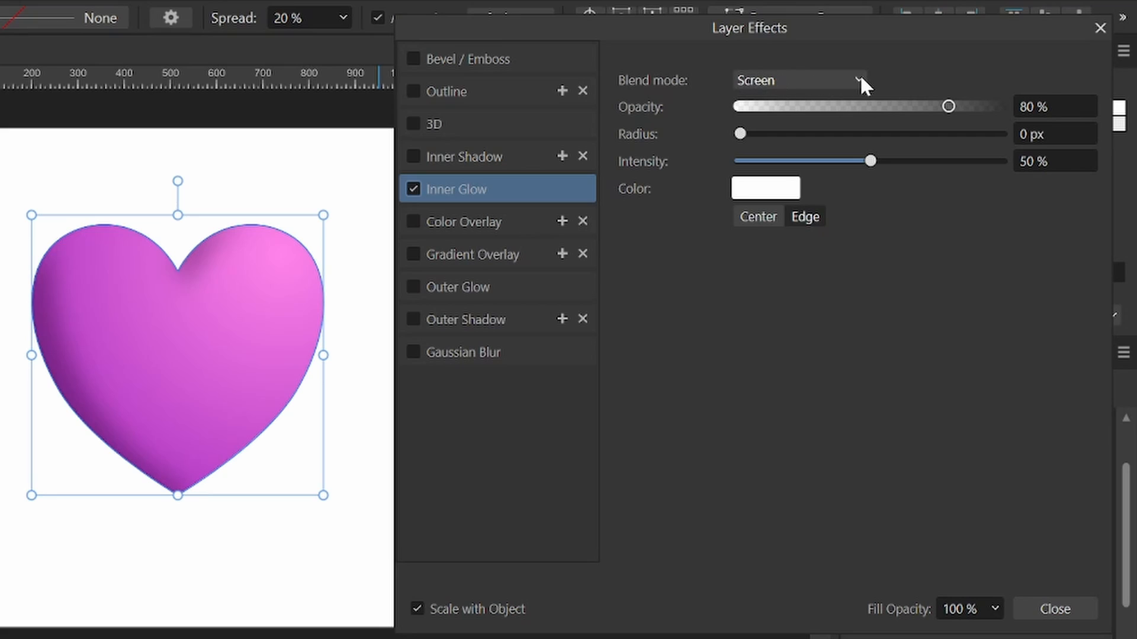
- Set the heart's Inner Glow opacity to 40 % and its radius to 77 px
left_click(1023, 107)
type("40")
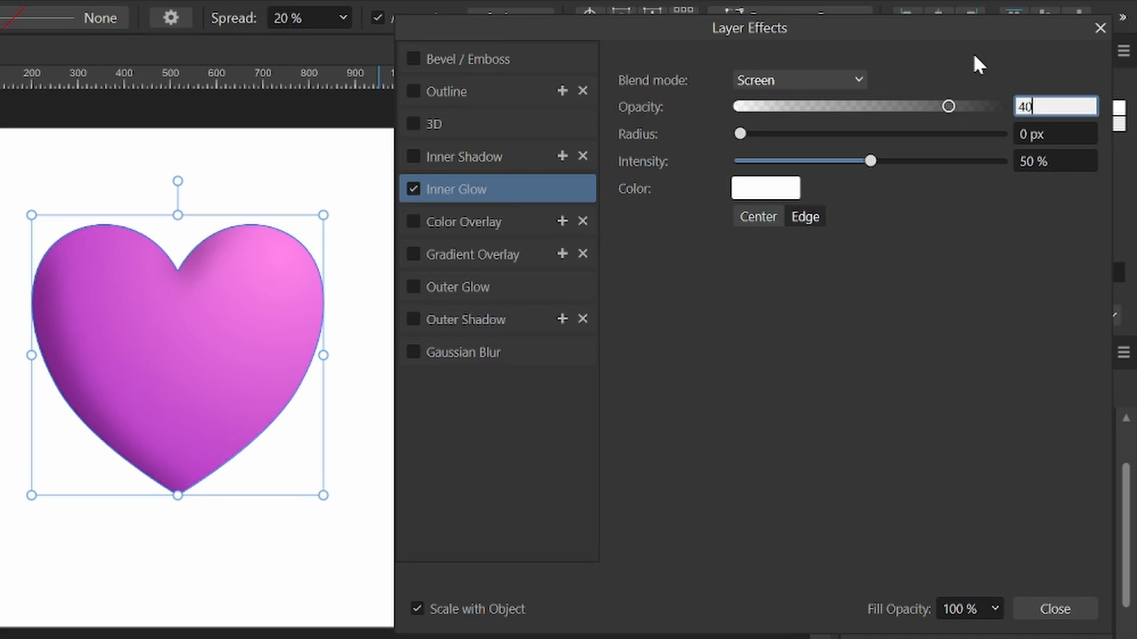
left_click(1024, 133)
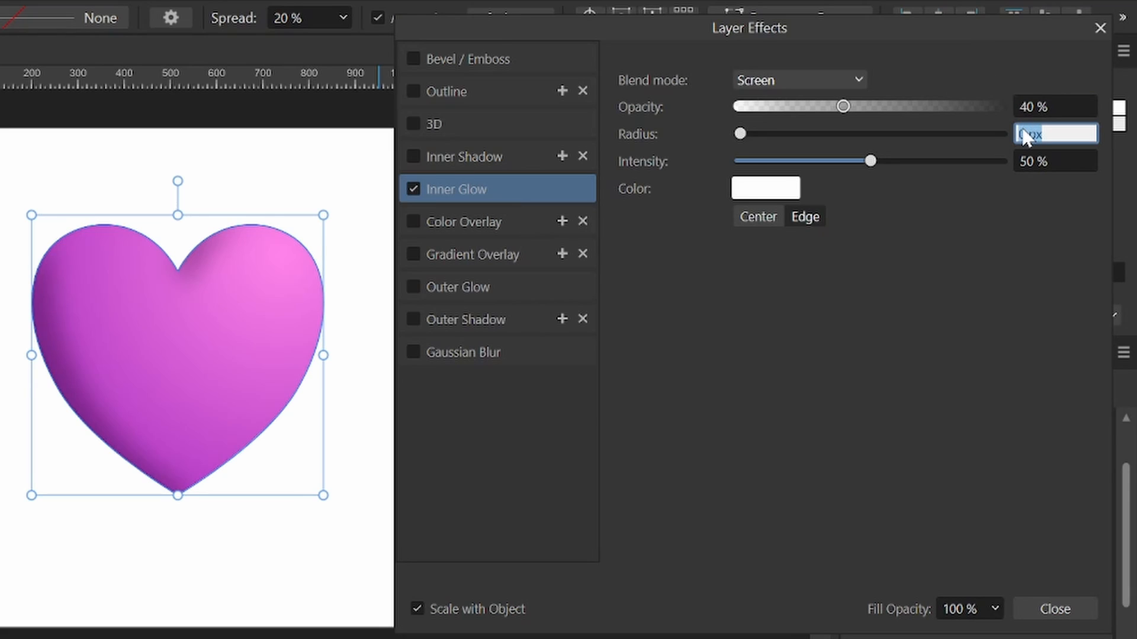
type("77")
key("Return")
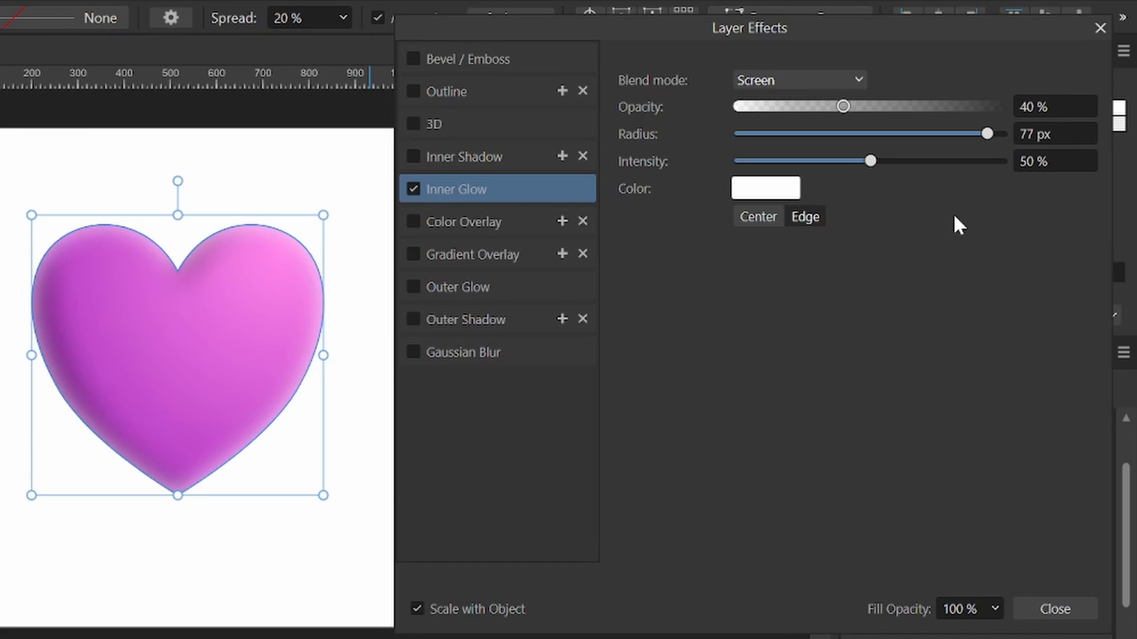
- Set the heart's Inner Glow intensity to 55 %, close the effect settings and deselect the heart
left_click(1023, 160)
type("55")
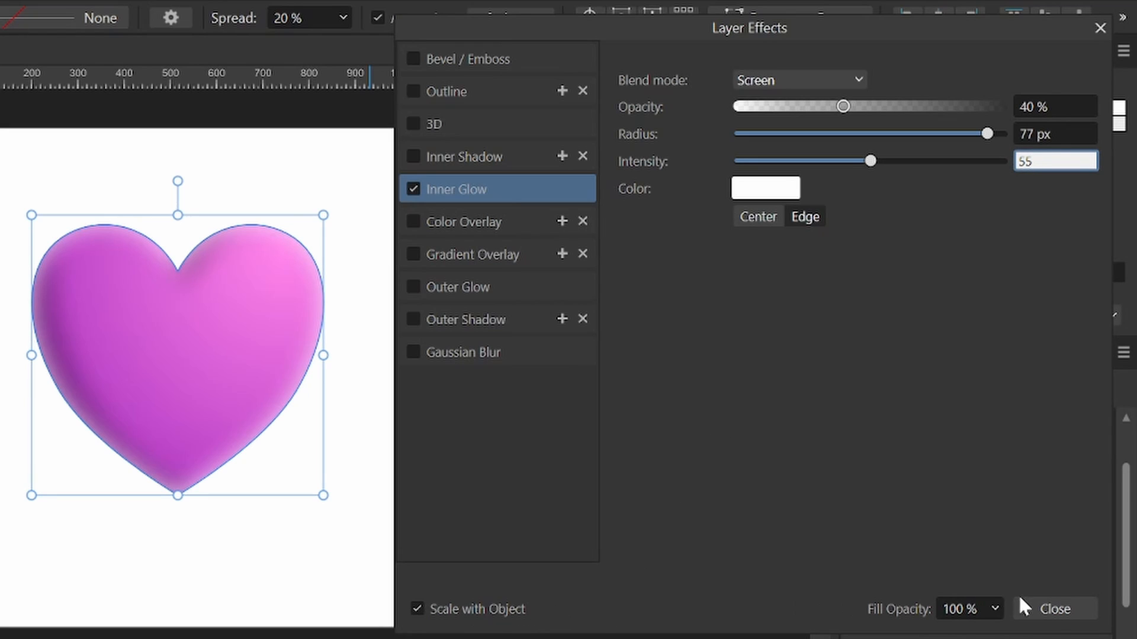
left_click(1054, 608)
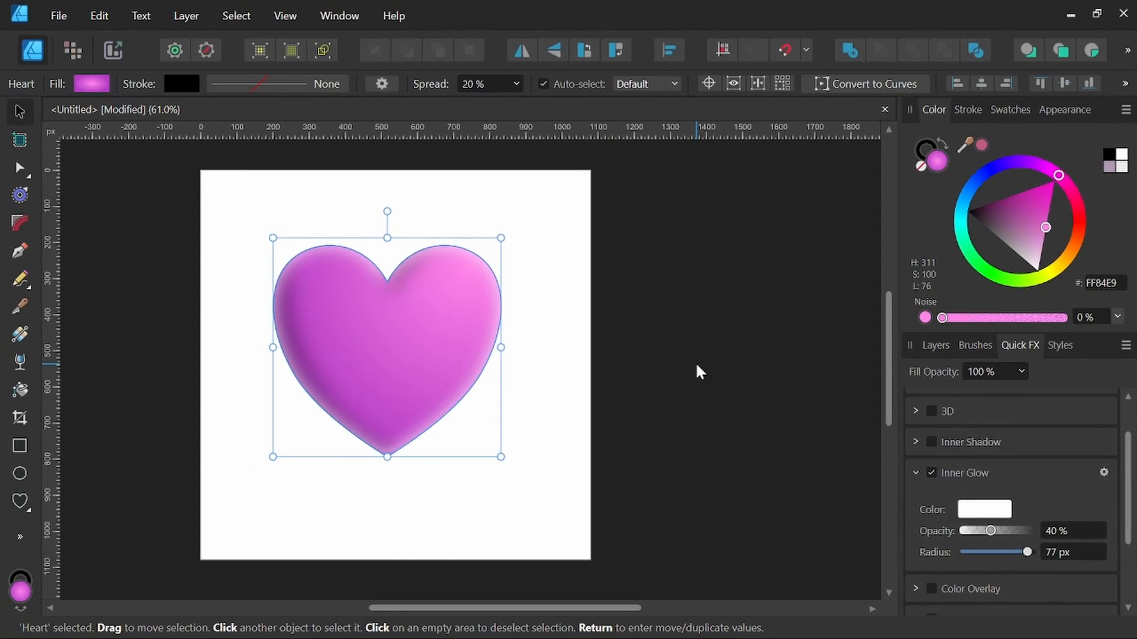
left_click(657, 376)
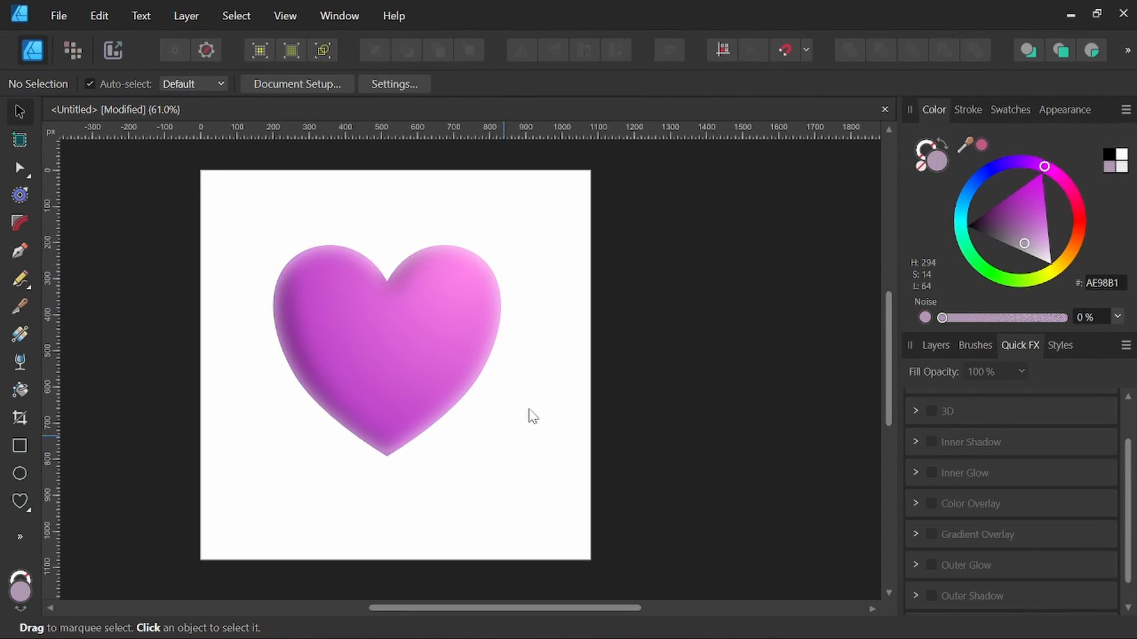
- Draw a narrow upright ellipse about 50 × 100 px on the heart's upper-right lobe and fill it with white FFFFFF
left_click(929, 344)
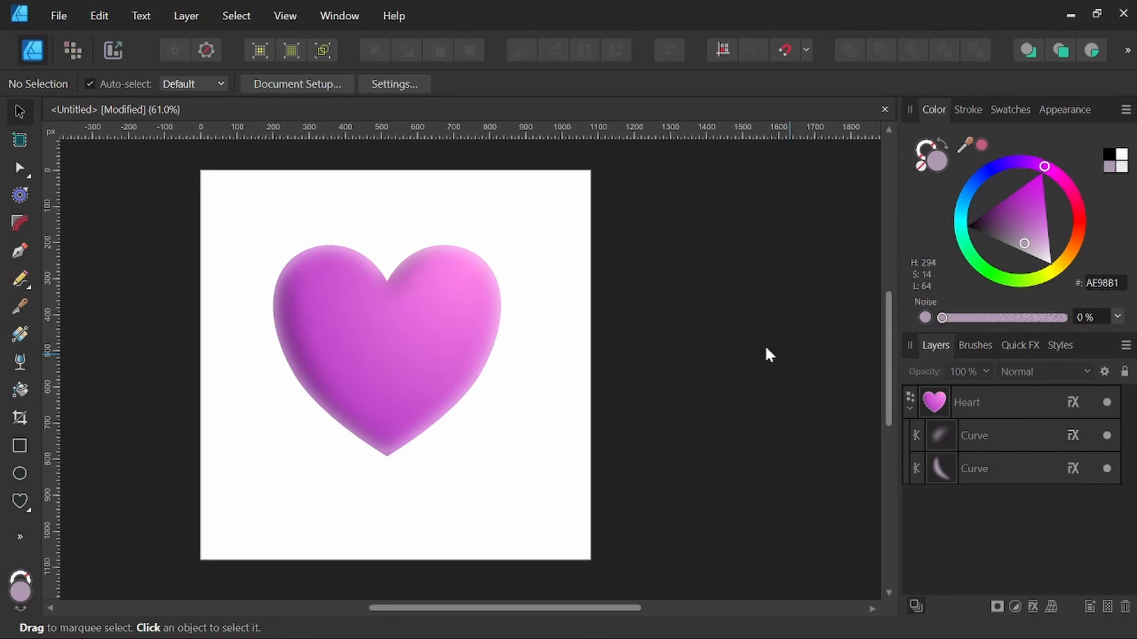
key("space")
left_click_drag(373, 313, 500, 322)
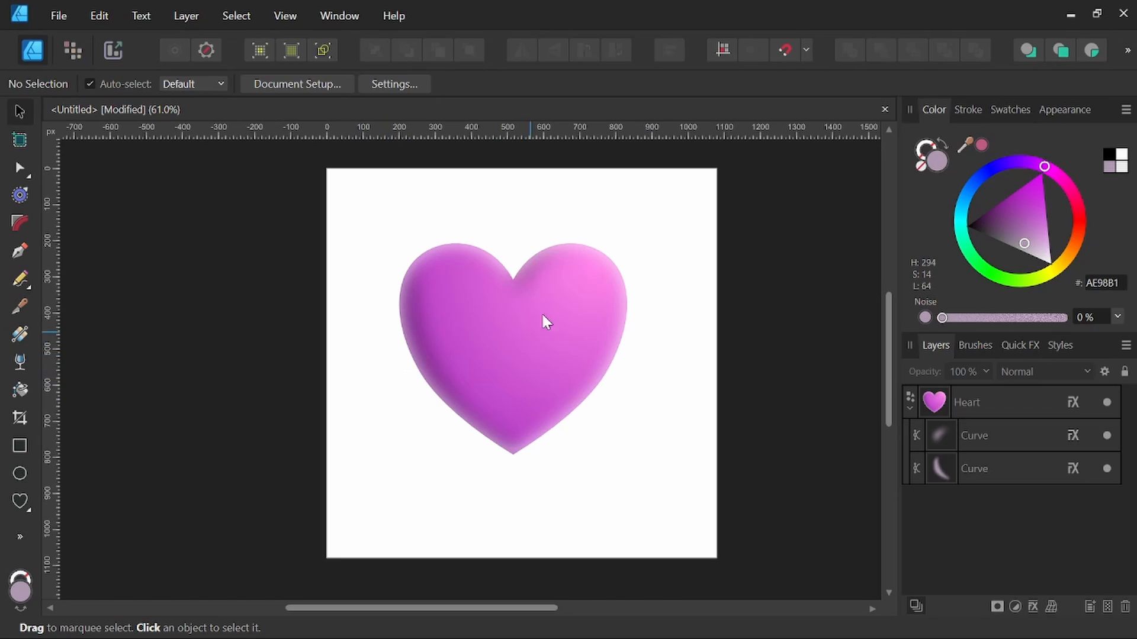
left_click(19, 473)
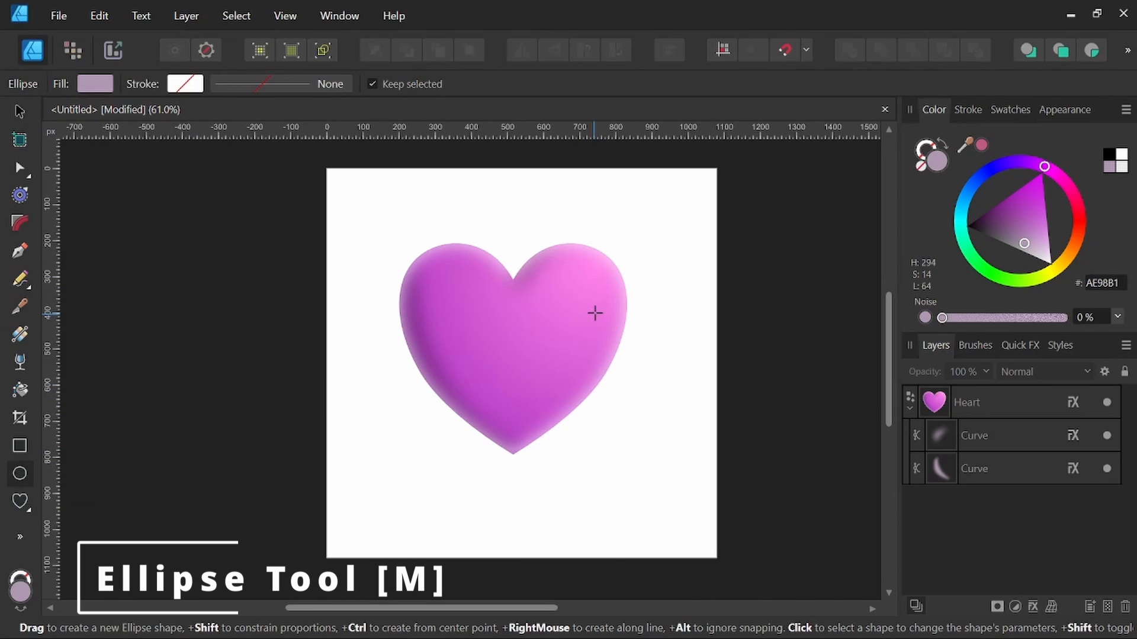
left_click_drag(578, 260, 597, 296)
left_click_drag(1007, 250, 1058, 280)
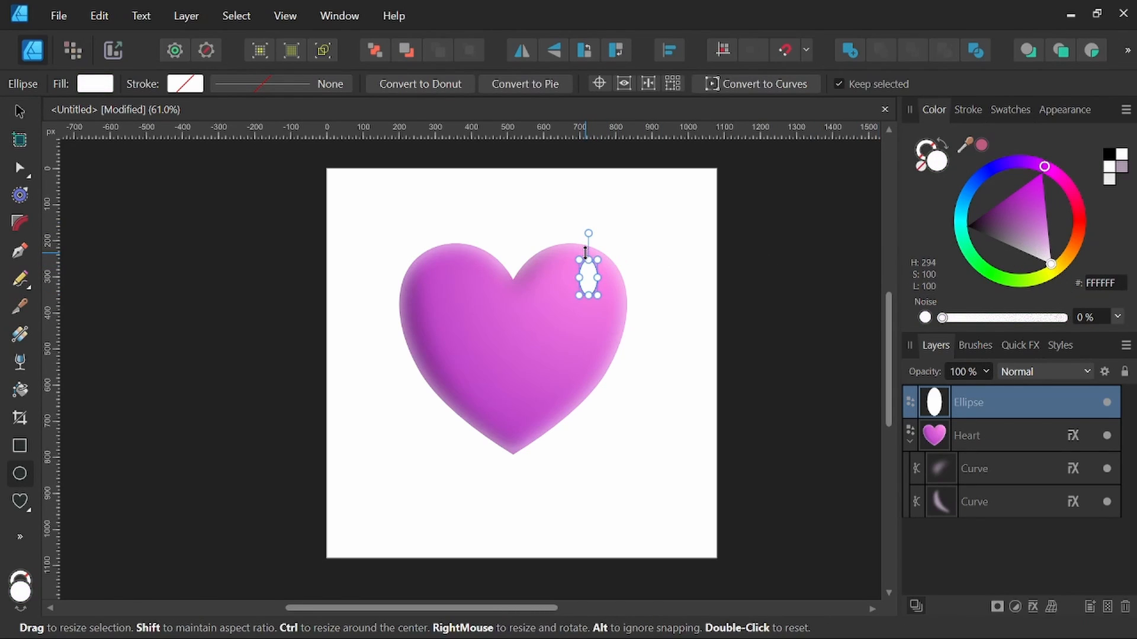
- Rotate the white ellipse to follow the curve of the right lobe and move it slightly closer to the heart's outer edge
scroll(588, 240, "up", 3)
left_click_drag(589, 243, 548, 252)
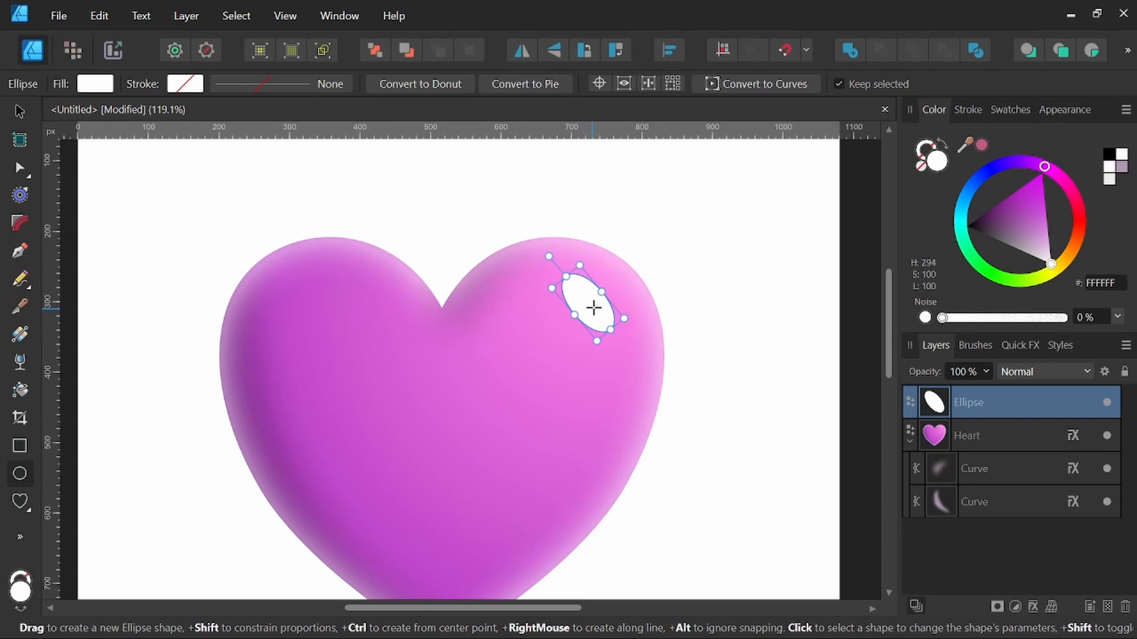
left_click(26, 111)
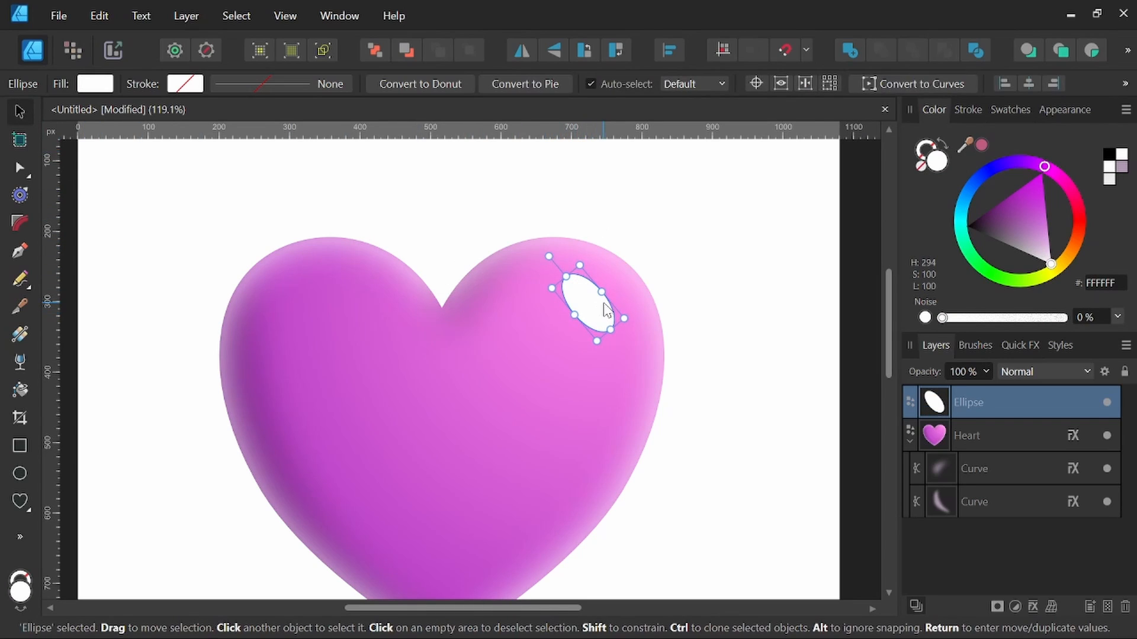
left_click_drag(599, 317, 612, 314)
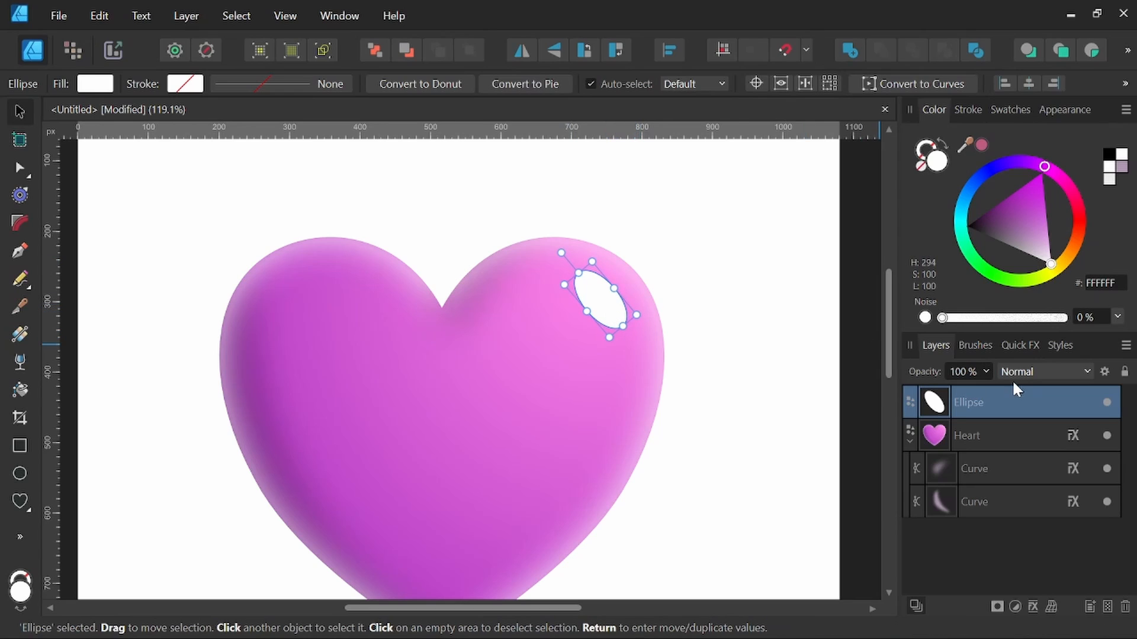
- Apply a Gaussian Blur with a 30 px radius to the white ellipse
left_click(1018, 345)
scroll(992, 477, "down", 1)
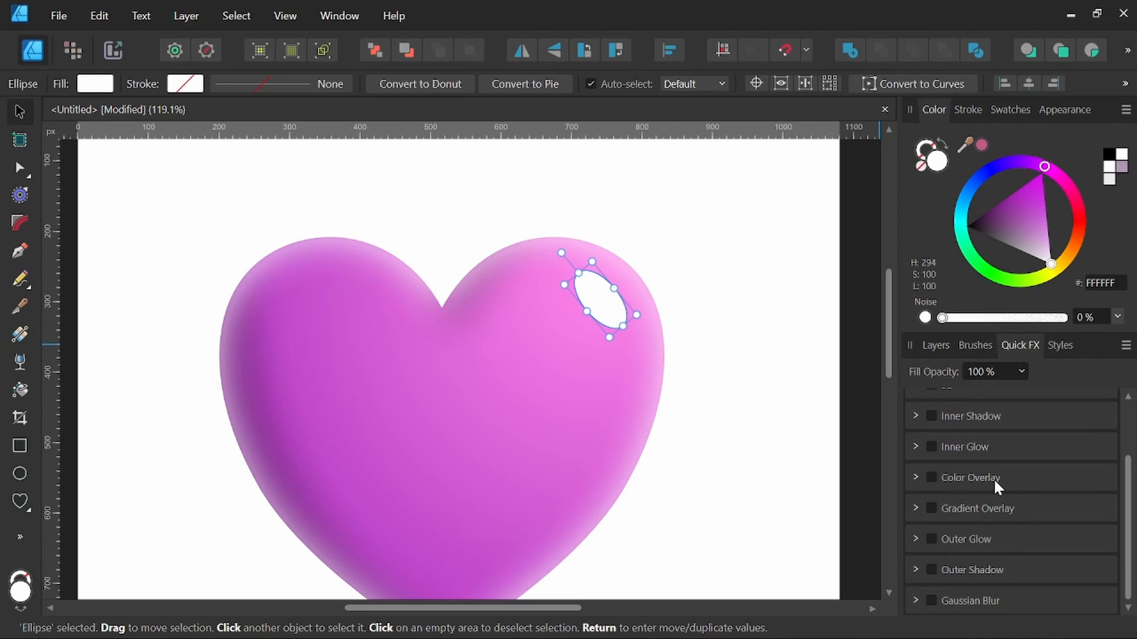
left_click(931, 600)
scroll(1001, 562, "down", 1)
left_click_drag(960, 579, 971, 578)
left_click(1051, 578)
type("30")
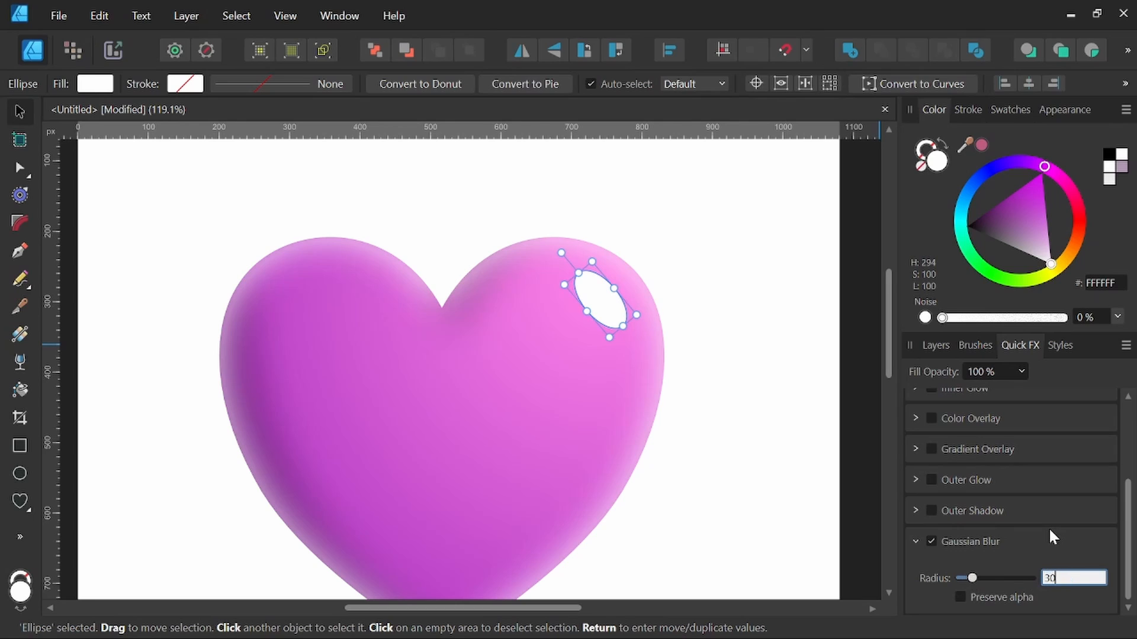
key("Return")
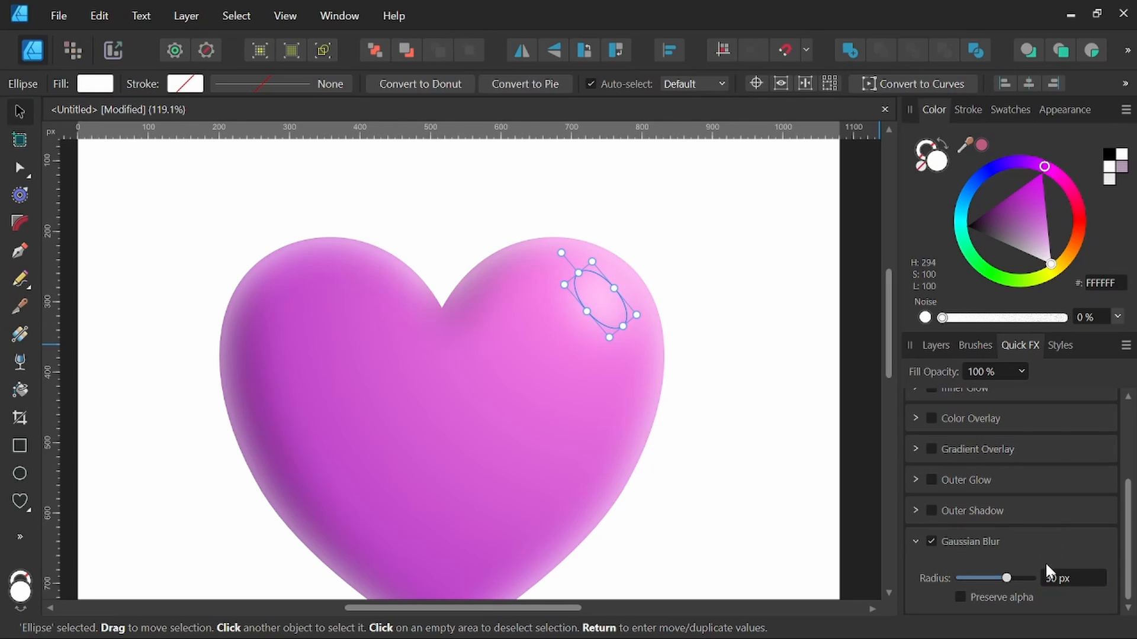
- Enable Scale with Object in the ellipse's layer effects, close the settings and deselect everything
left_click(916, 511)
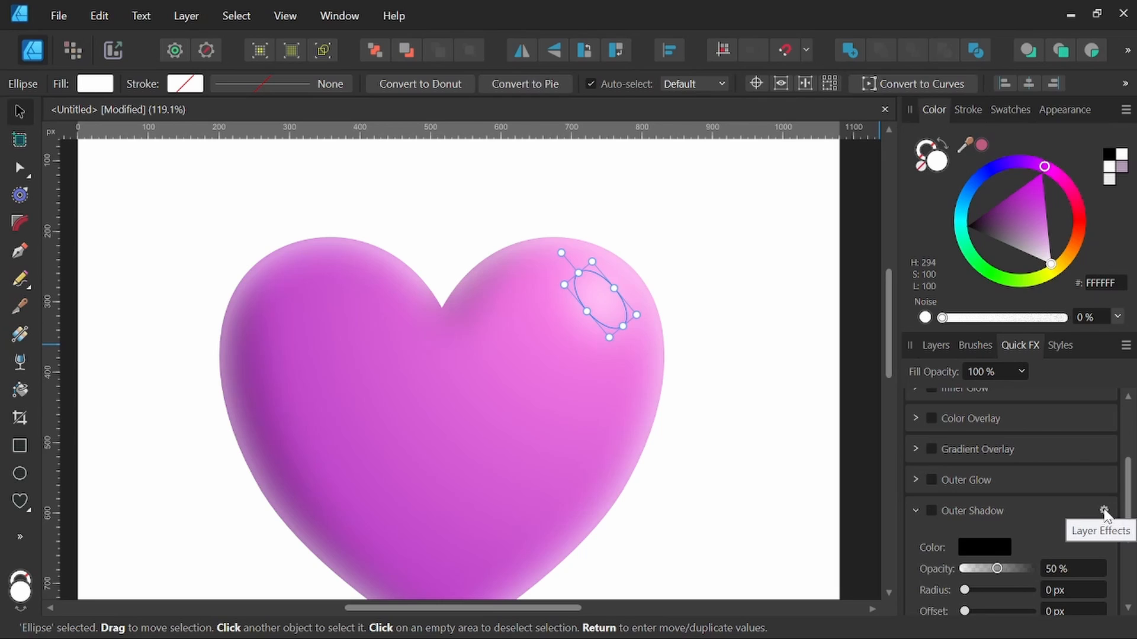
left_click(1104, 511)
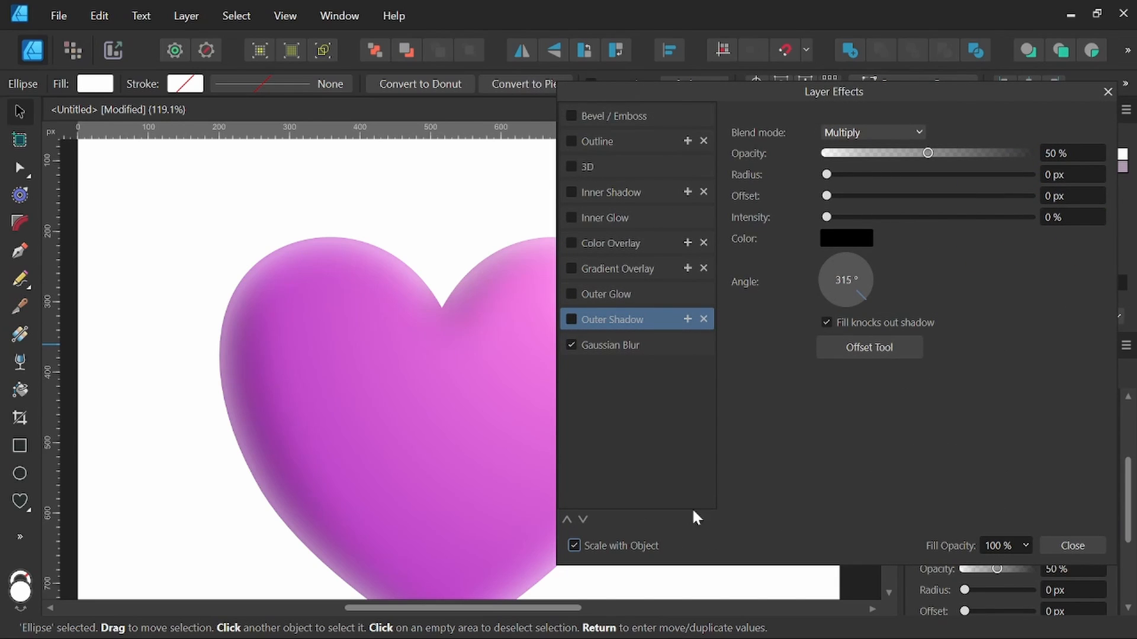
left_click(1092, 544)
scroll(691, 431, "down", 4)
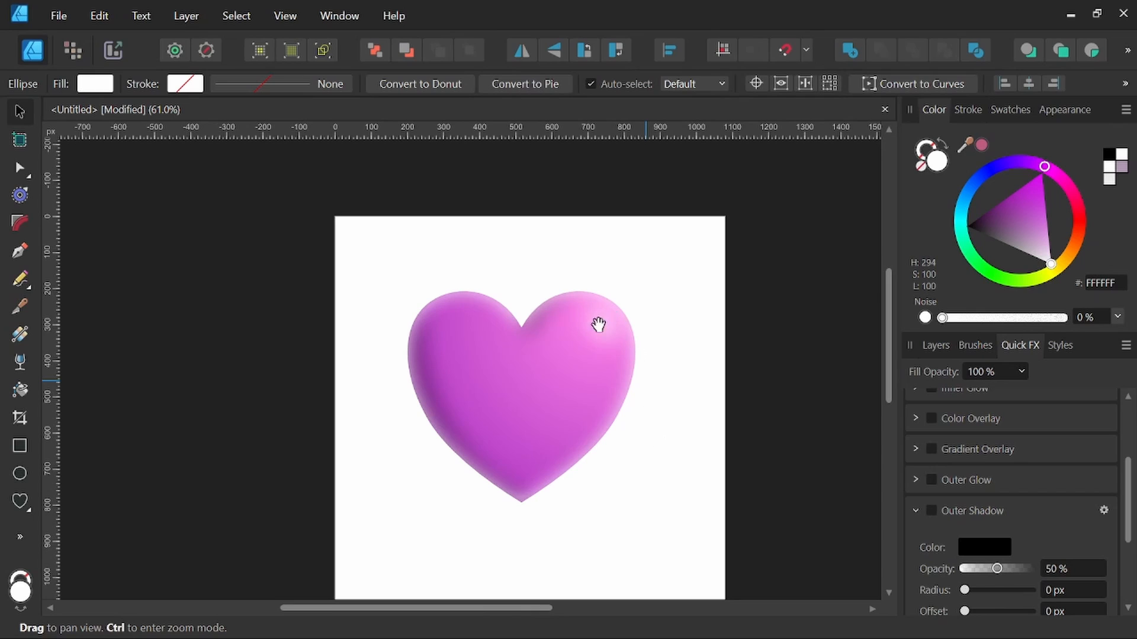
left_click_drag(691, 479, 675, 439)
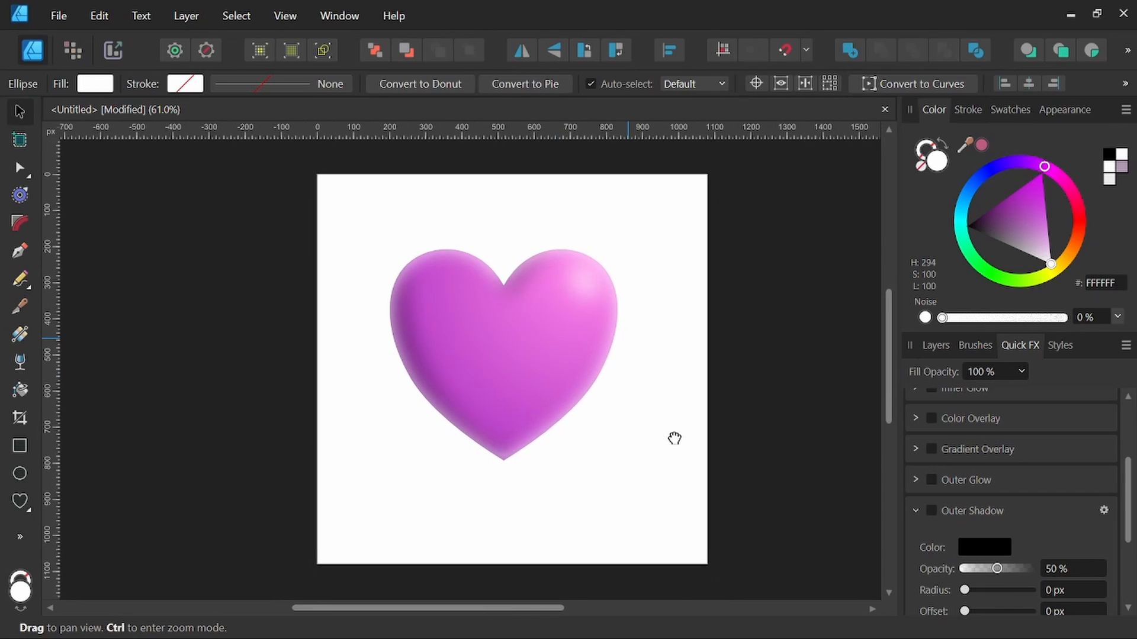
left_click(752, 403)
- Nest the Ellipse layer inside the Heart layer above the two curves and collapse the Heart layer
left_click(521, 408)
left_click(936, 346)
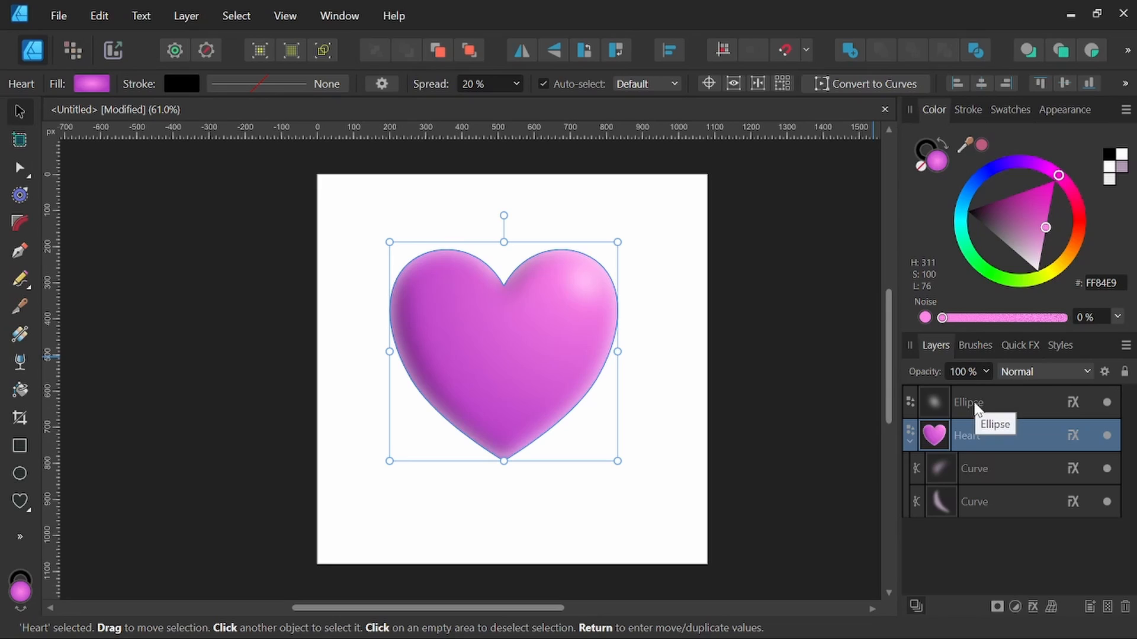
left_click(974, 404)
left_click_drag(972, 395, 979, 455)
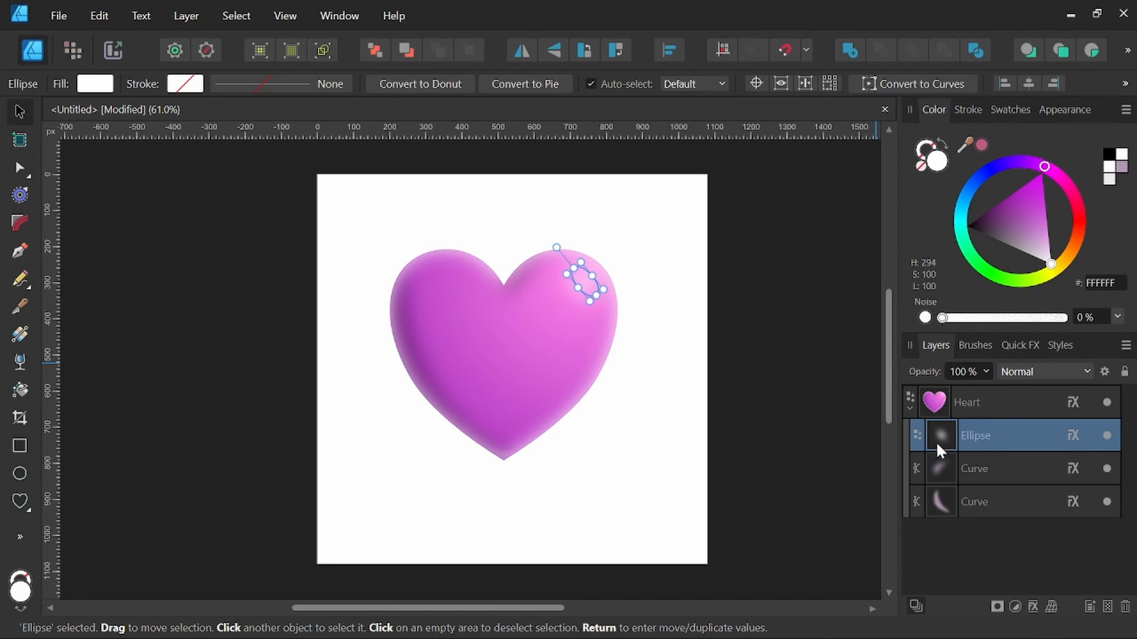
left_click(910, 408)
- Enable Outer Shadow in the Heart layer's effect settings, keeping the whole heart in view
left_click(985, 400)
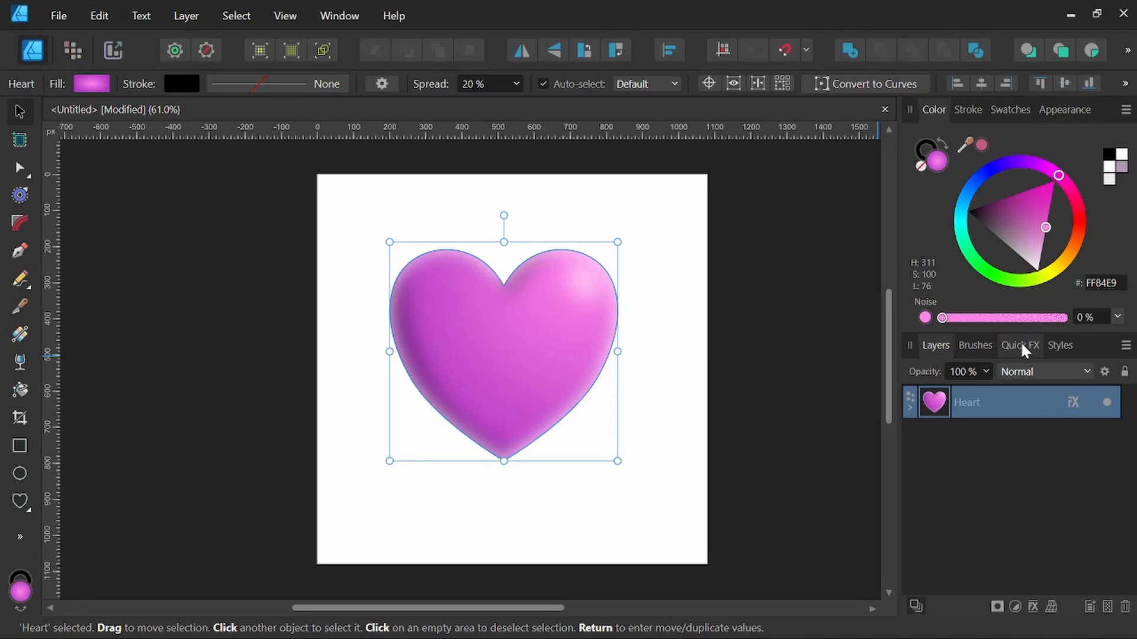
left_click(1073, 404)
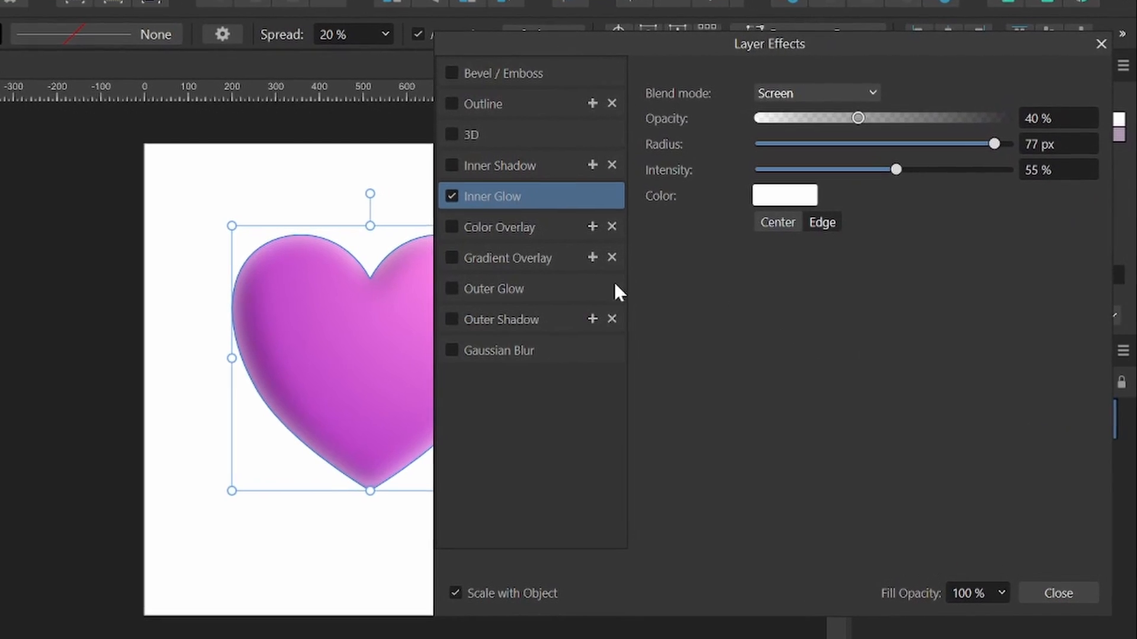
key("h")
left_click_drag(375, 385, 146, 386)
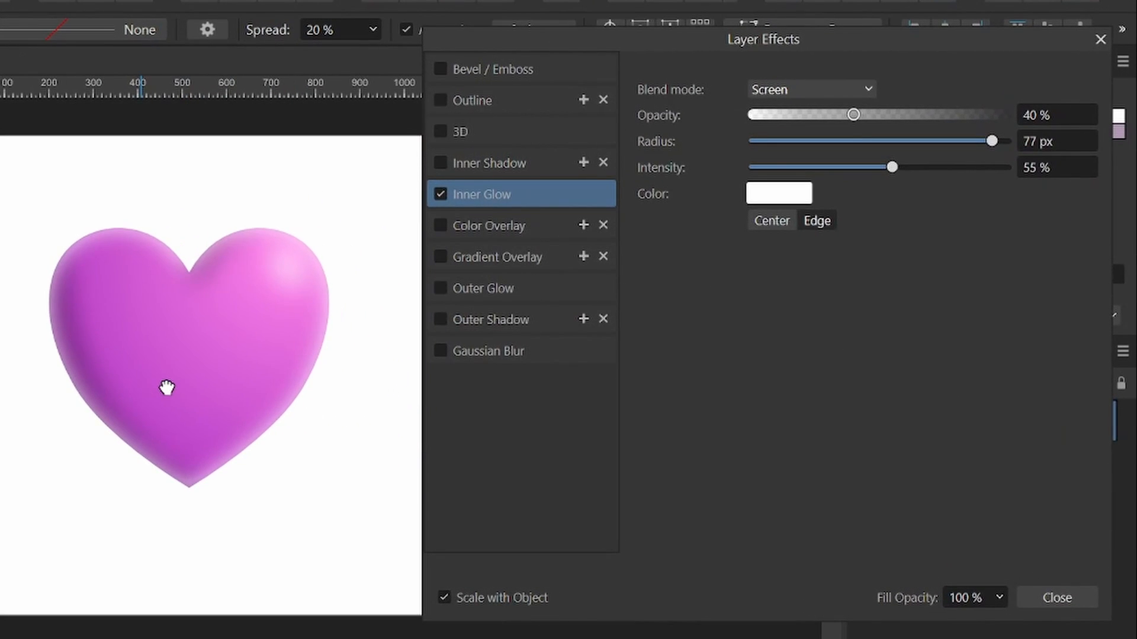
key("v")
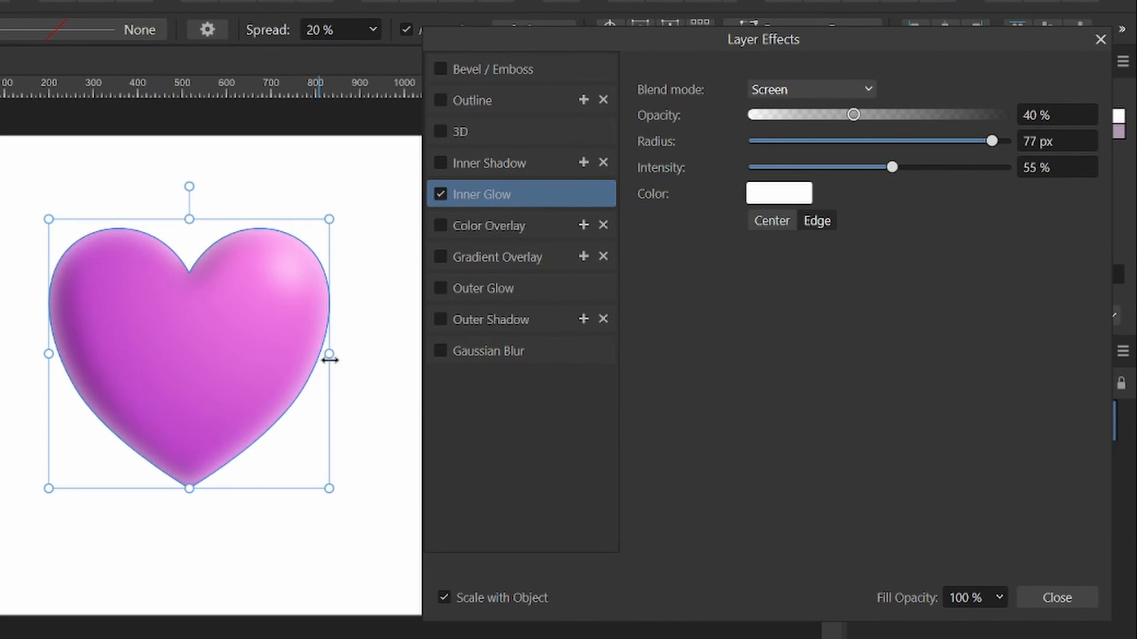
left_click(523, 320)
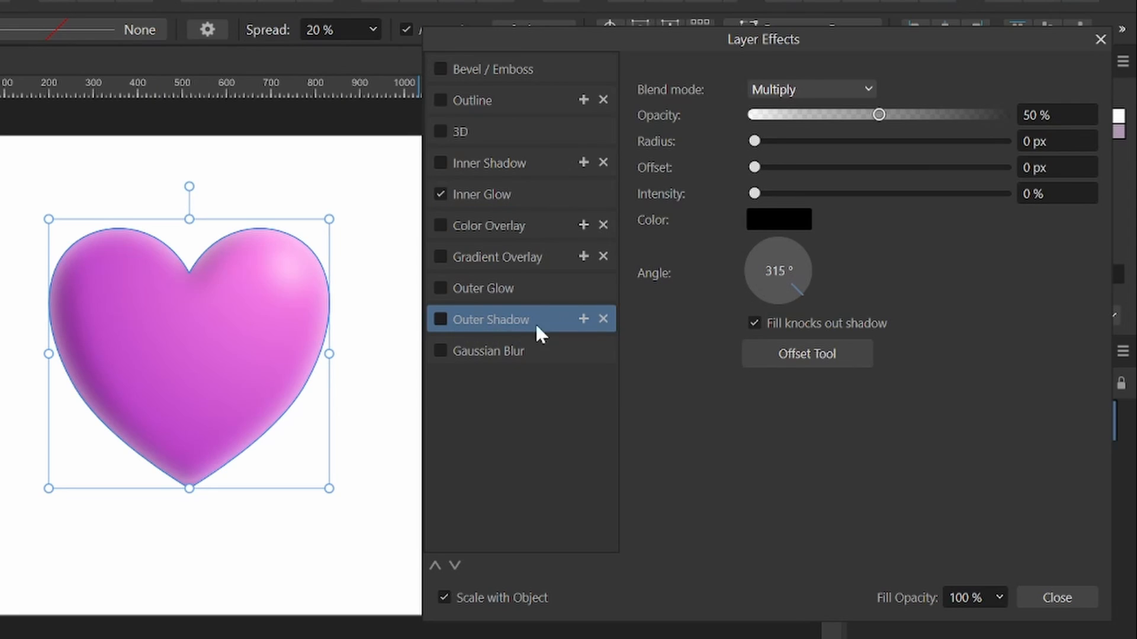
left_click(438, 318)
- Set the heart's Outer Shadow opacity to 80 %, its radius to 45 px and its offset to 25 px
left_click(1031, 114)
type("80")
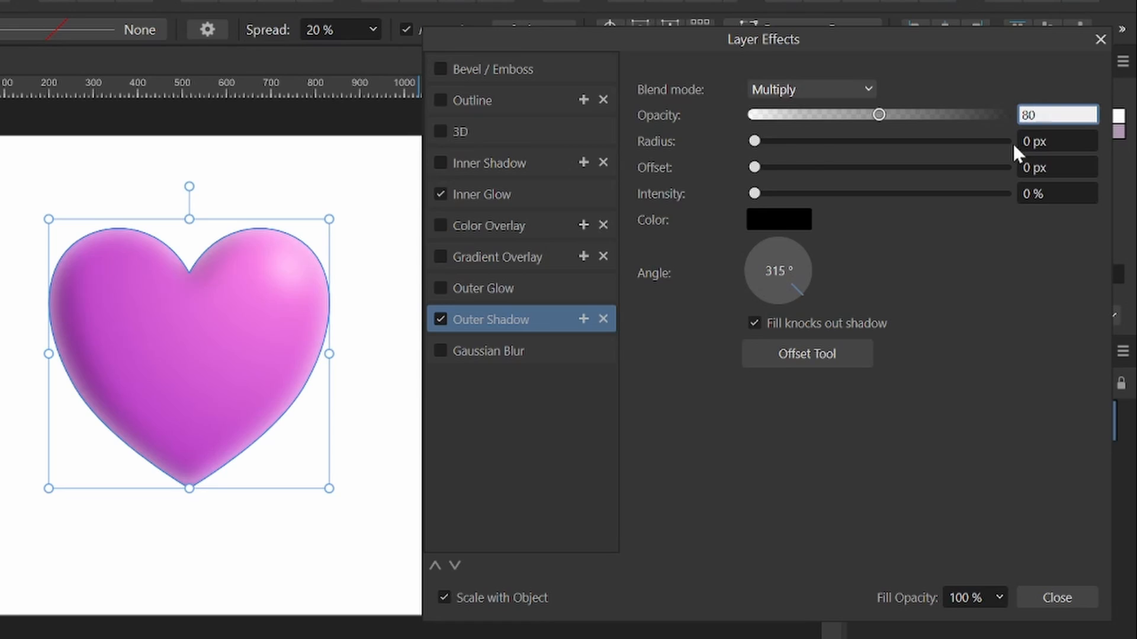
left_click(1031, 142)
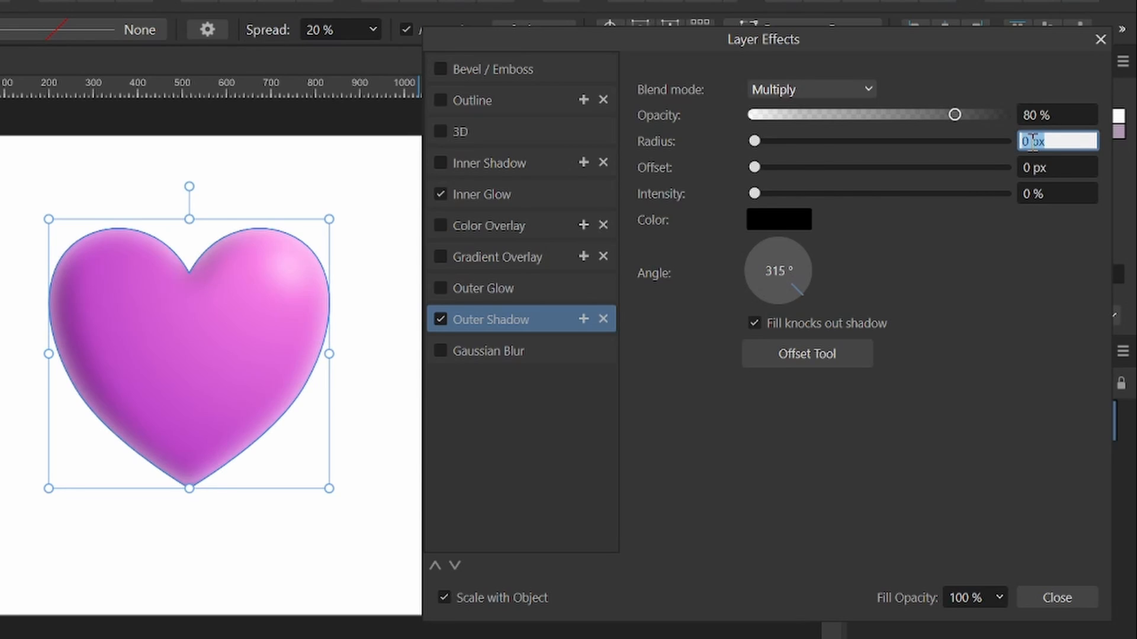
type("45")
left_click(1024, 167)
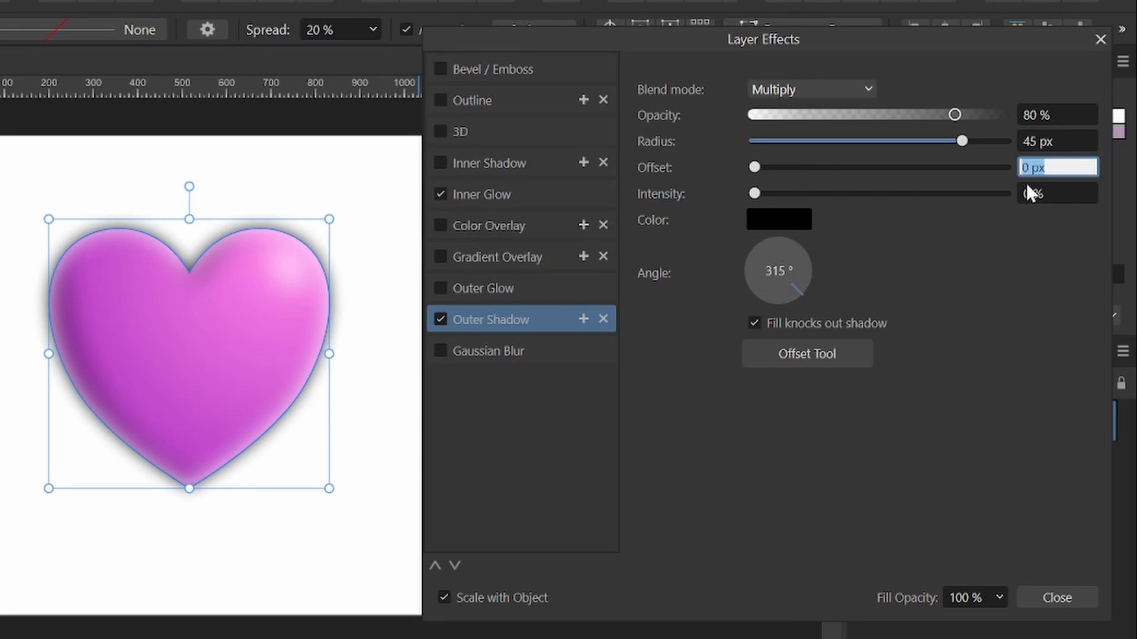
type("25")
- Give the heart's Outer Shadow the muted purple 5F4373 and a 270° angle, and close the effect settings
left_click(791, 219)
left_click(793, 289)
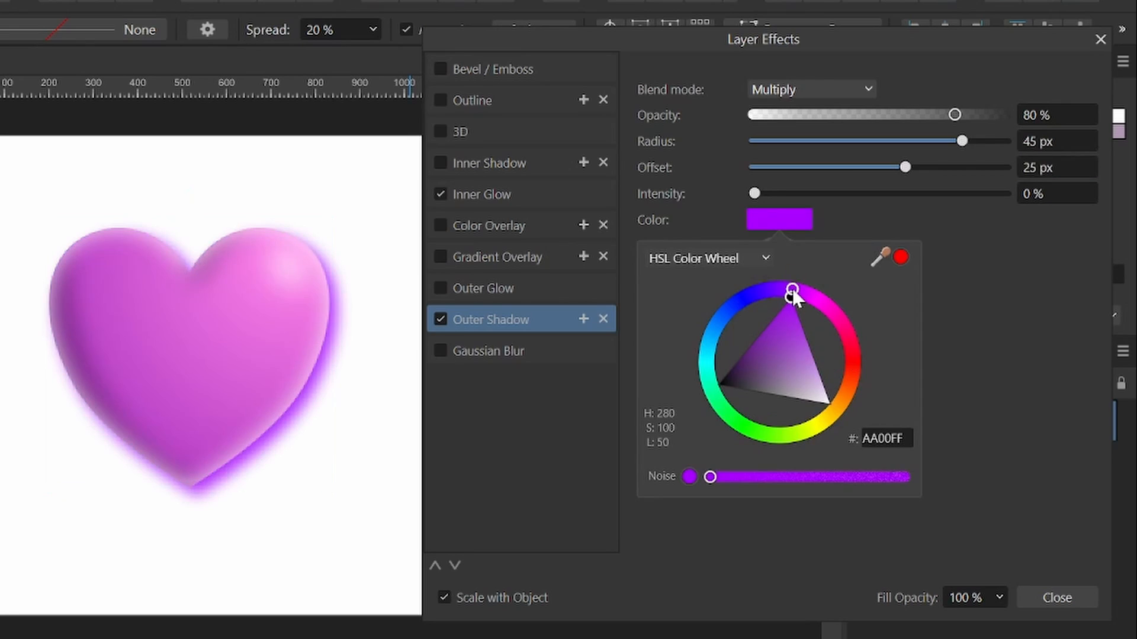
left_click_drag(793, 289, 784, 290)
left_click_drag(782, 336, 762, 374)
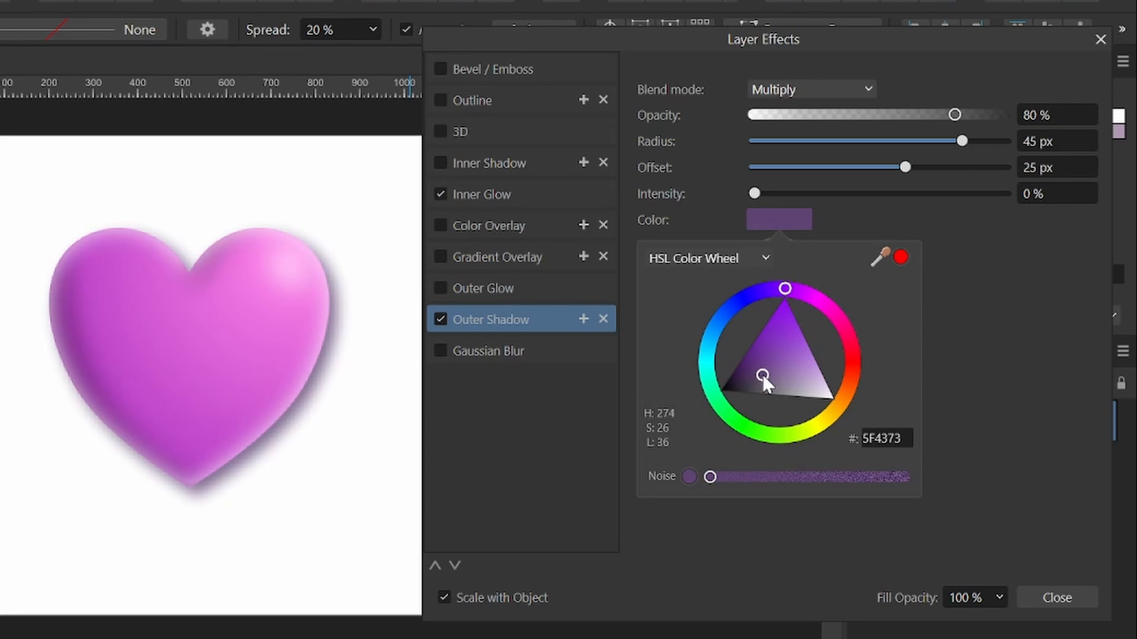
left_click(998, 304)
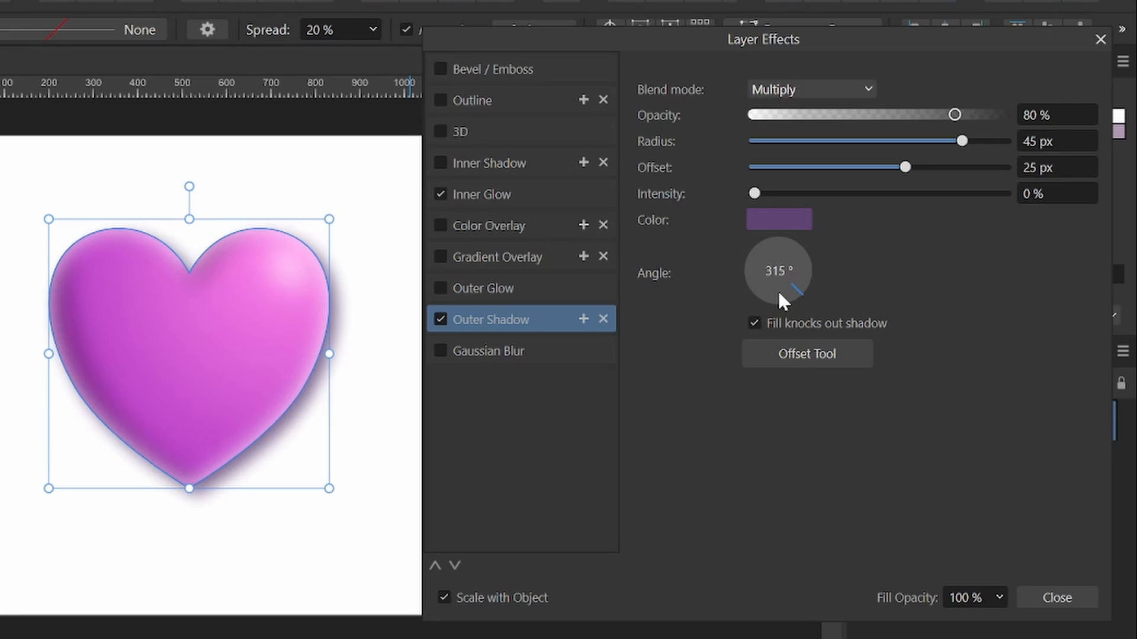
left_click_drag(779, 296, 777, 311)
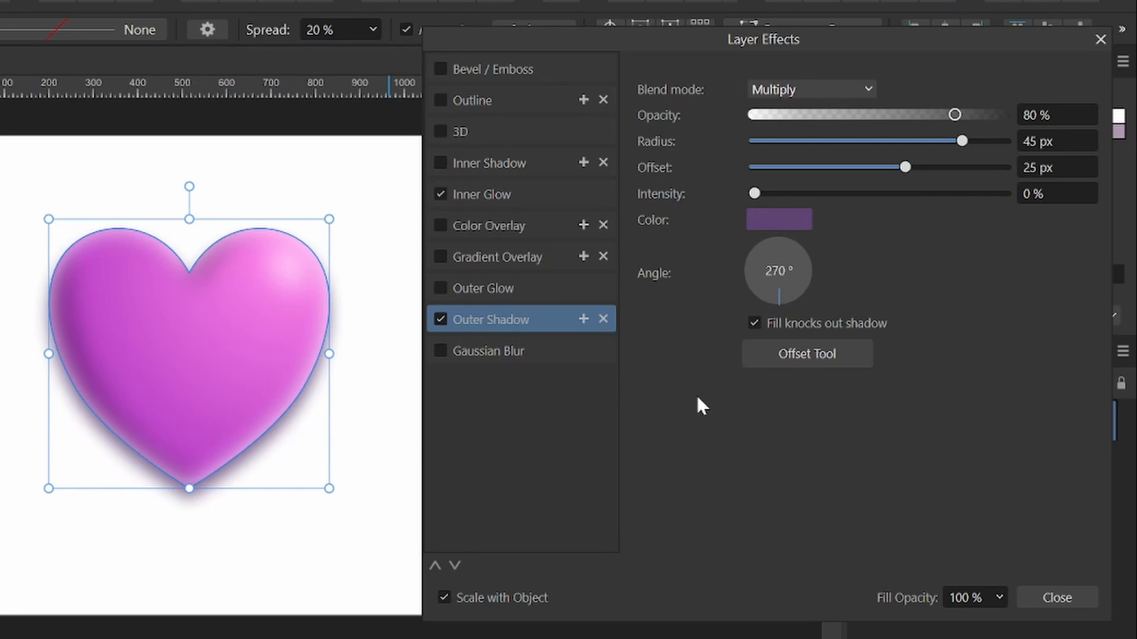
left_click(1091, 597)
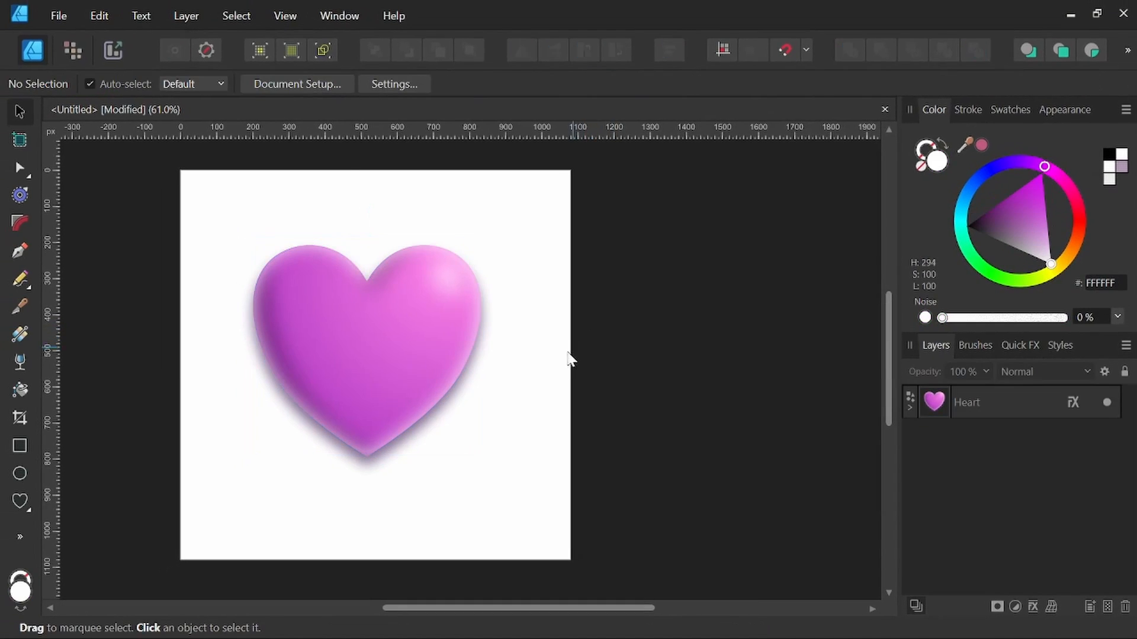
- Cover the whole page with a blue 359CD5 rectangle placed beneath the Heart layer
left_click_drag(568, 359, 671, 327)
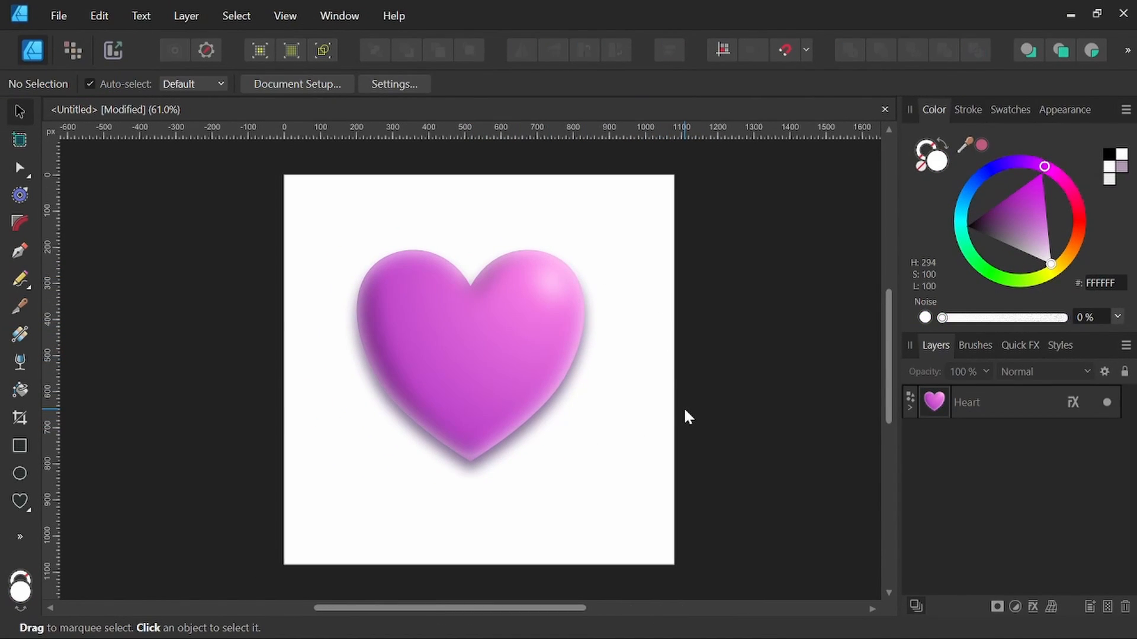
left_click_drag(652, 411, 656, 415)
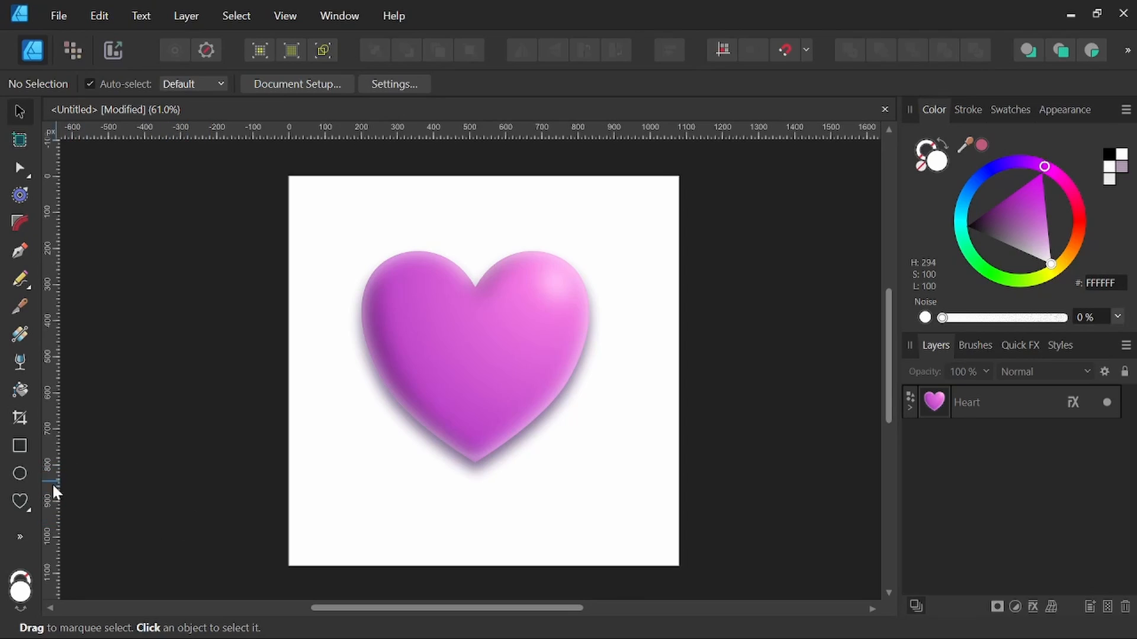
left_click(25, 450)
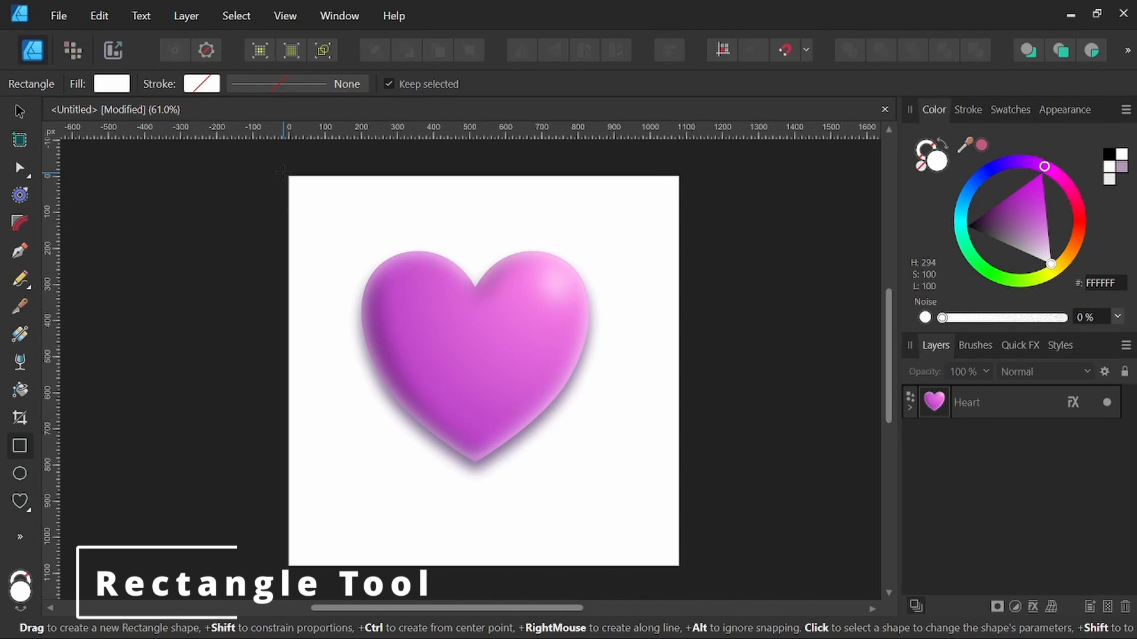
mouse_move(285, 172)
left_mouse_down()
mouse_move(350, 273)
mouse_move(571, 485)
mouse_move(683, 567)
left_mouse_up()
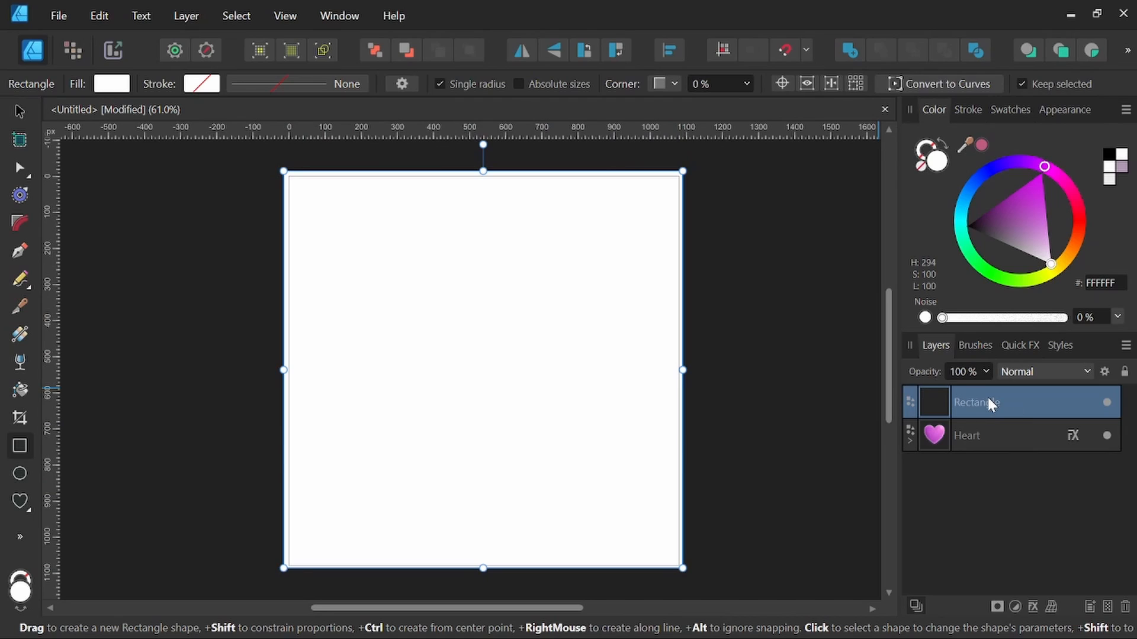
left_click_drag(978, 402, 964, 470)
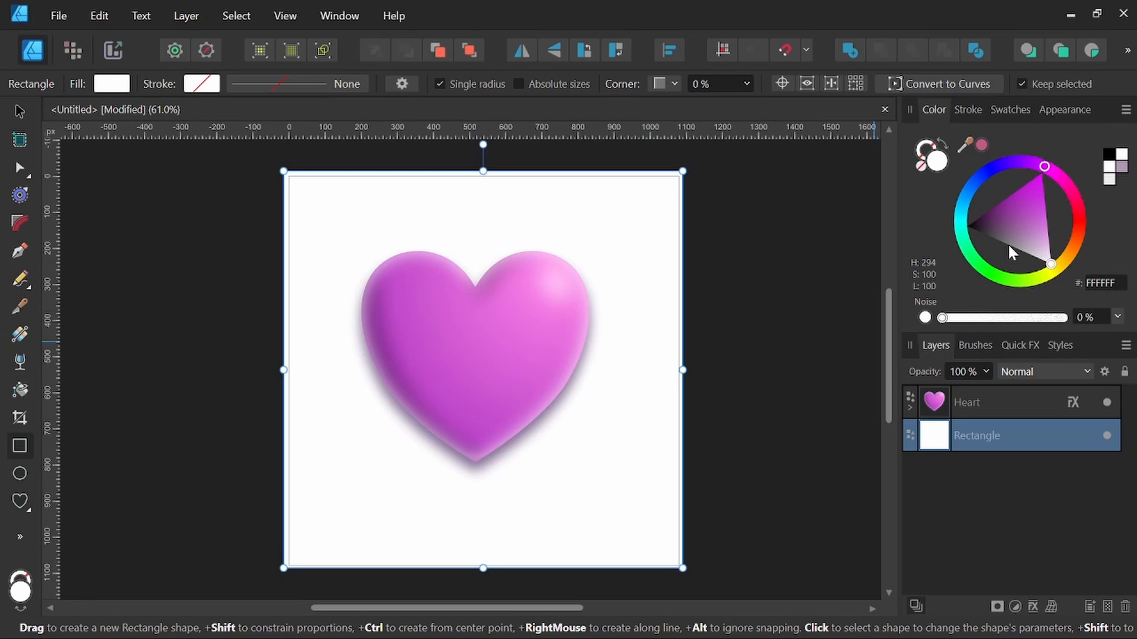
mouse_move(1035, 177)
left_mouse_down()
mouse_move(976, 200)
mouse_move(1011, 201)
mouse_move(998, 210)
left_mouse_up()
- Centre the heart on the page both vertically and horizontally, and deselect it
left_click(982, 415)
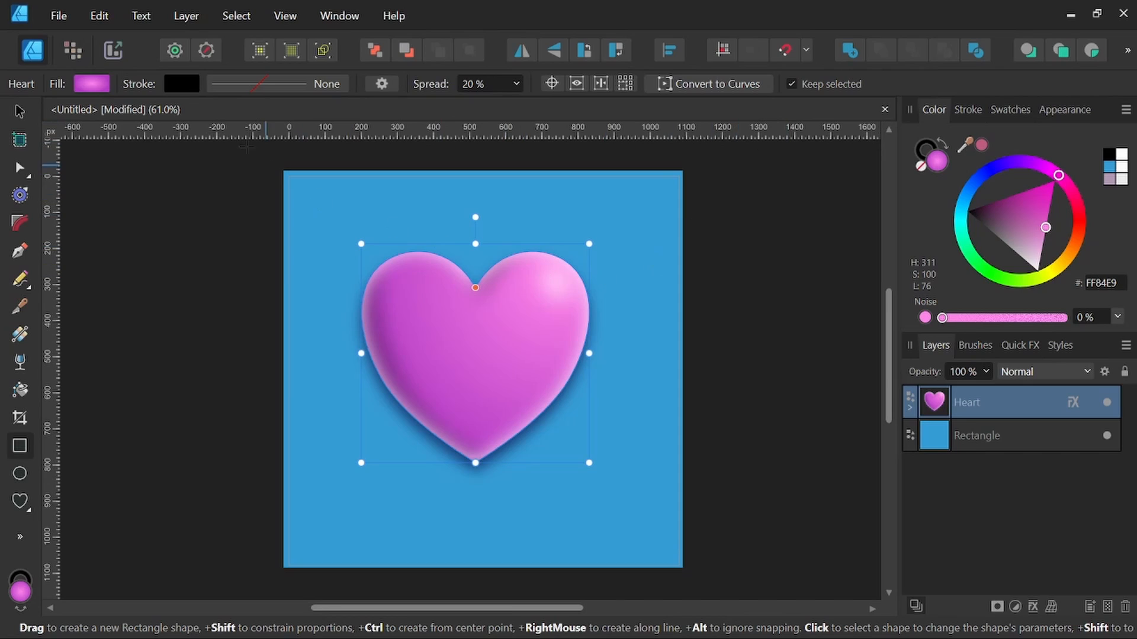
left_click(16, 112)
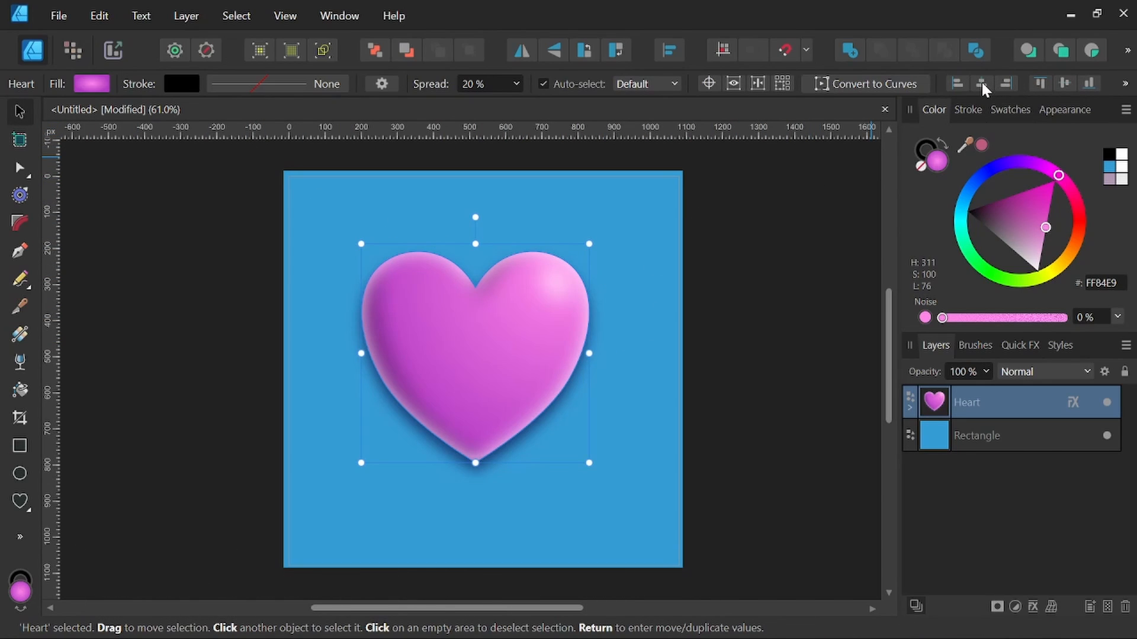
left_click(1064, 87)
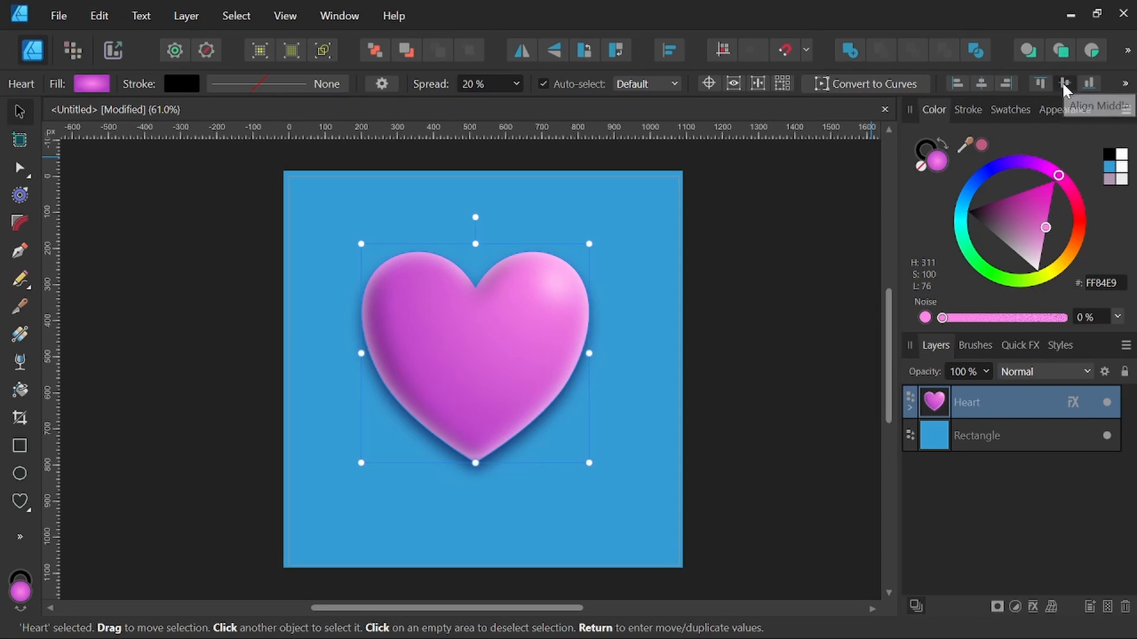
left_click(981, 85)
left_click(771, 337)
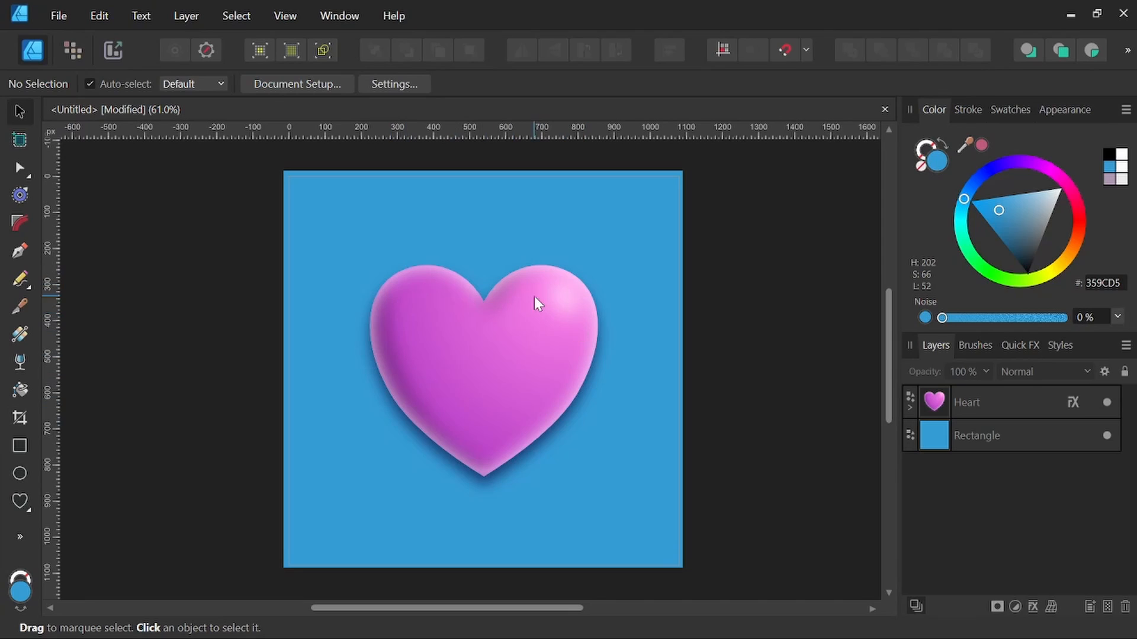
- Add the artistic text HAPPY above the heart
left_click(20, 537)
mouse_move(135, 459)
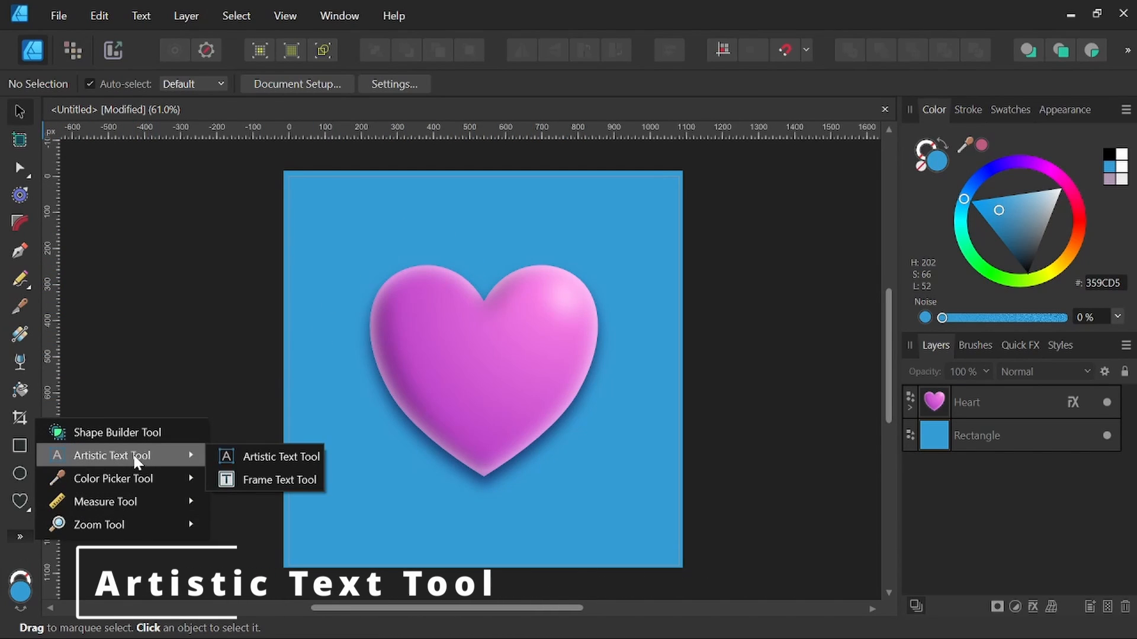
left_click(260, 458)
left_click(433, 214)
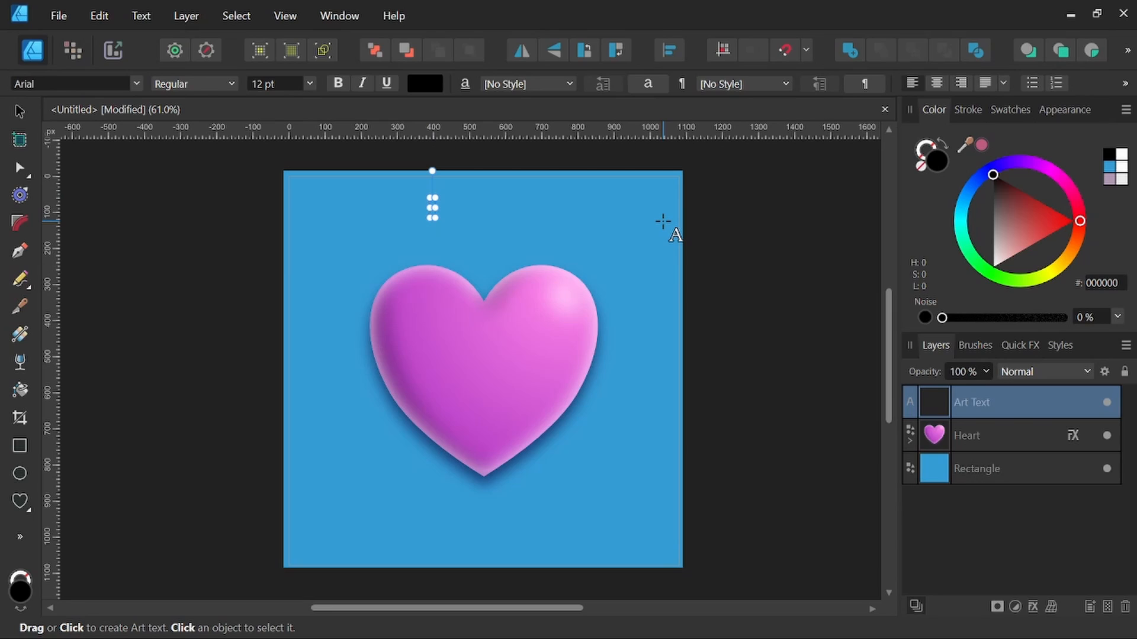
type("HAPPY")
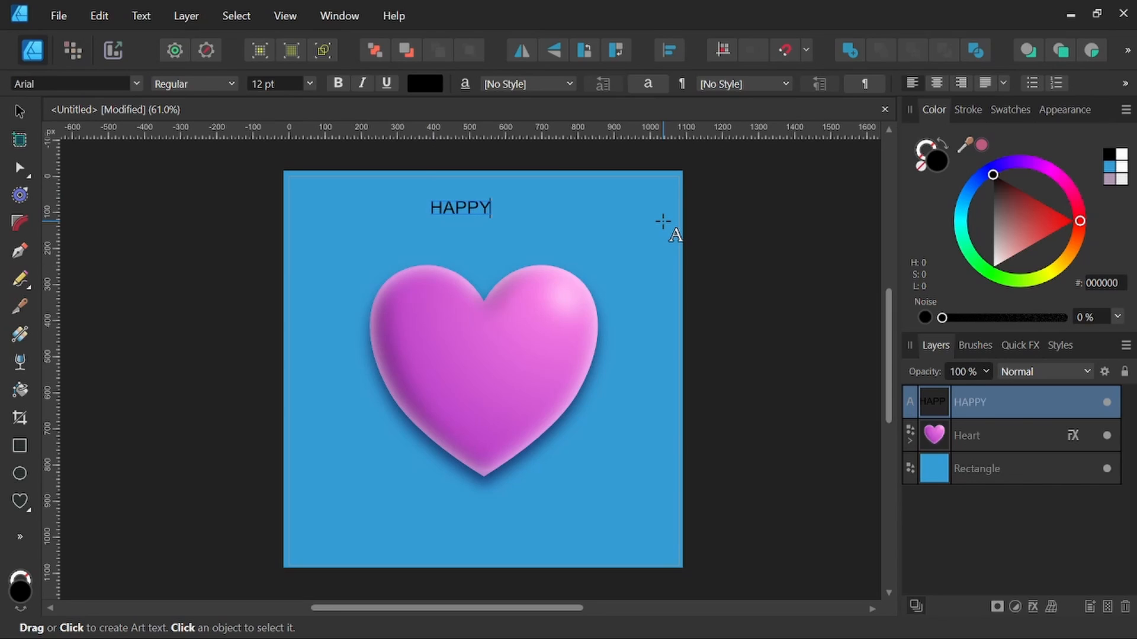
key("Escape")
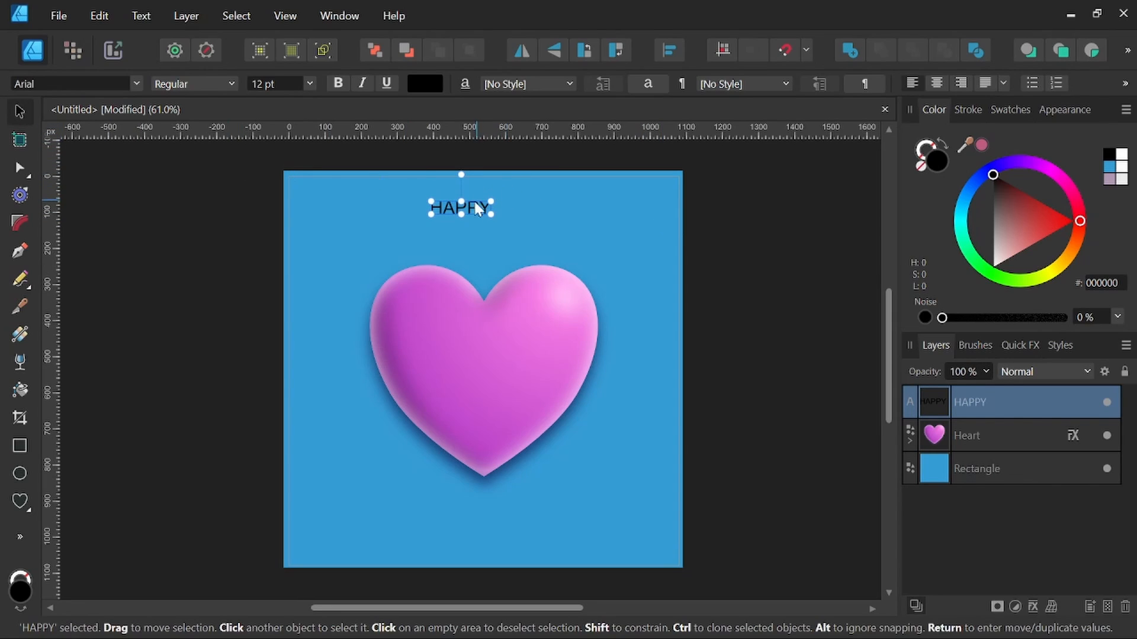
- Copy the HAPPY text below the heart and change the copy to VALENTINE'S DAY!! on two lines
left_click_drag(474, 200, 477, 515)
double_click(477, 516)
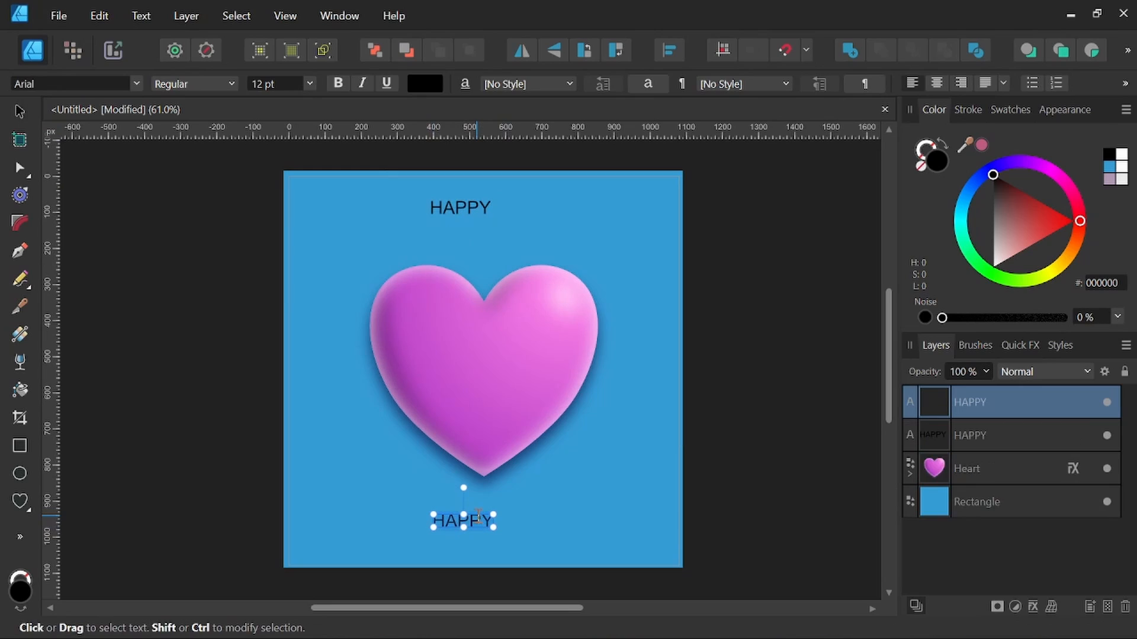
type("VALENT")
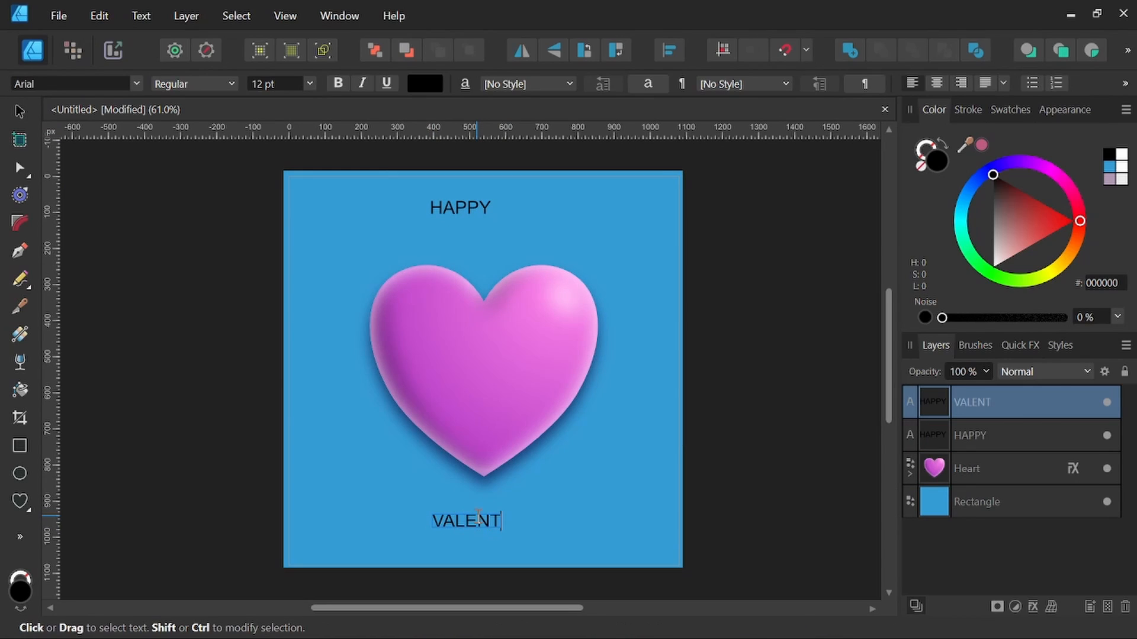
type("INE's")
key("BackSpace")
type("S")
key("Return")
type("DAY!!")
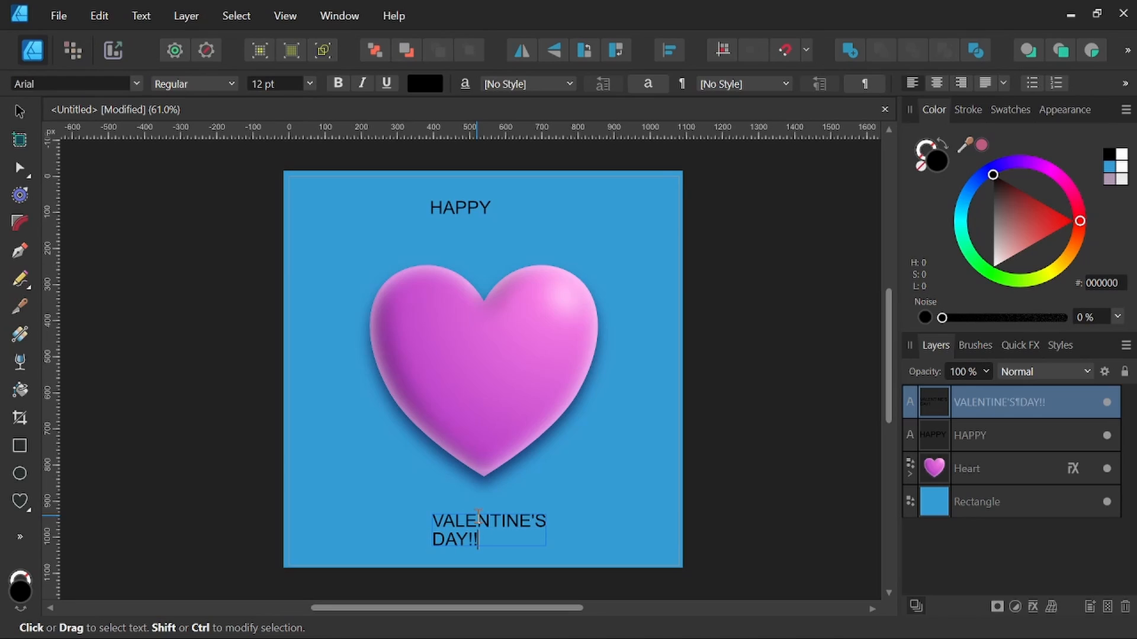
- Centre-align the two lines of the VALENTINE'S DAY!! text
key("ctrl+a")
key("Escape")
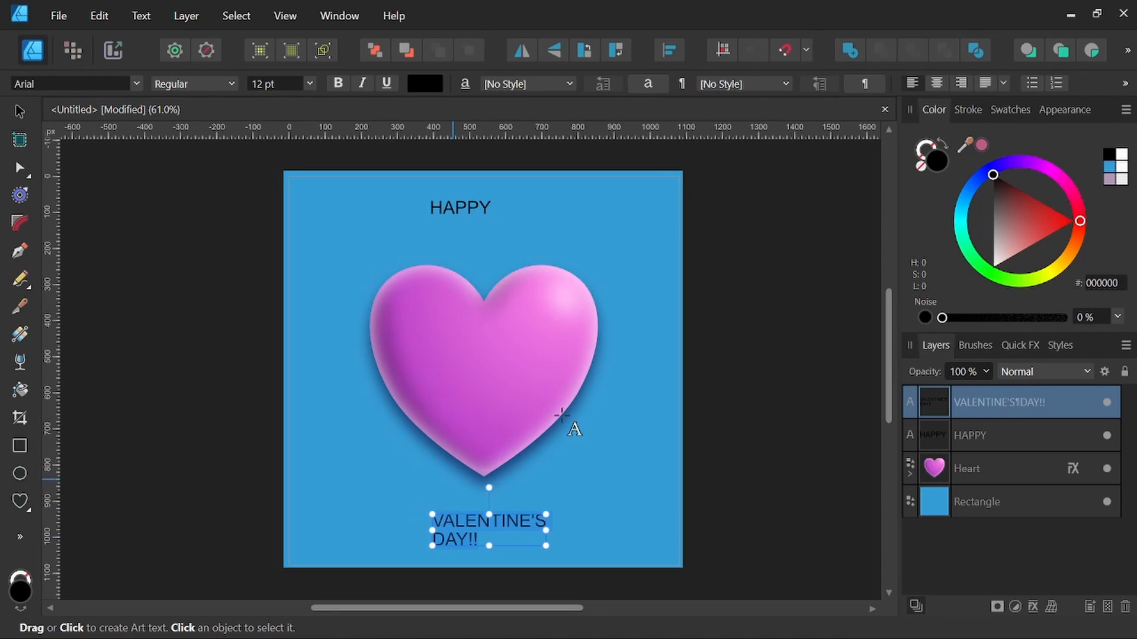
left_click(936, 84)
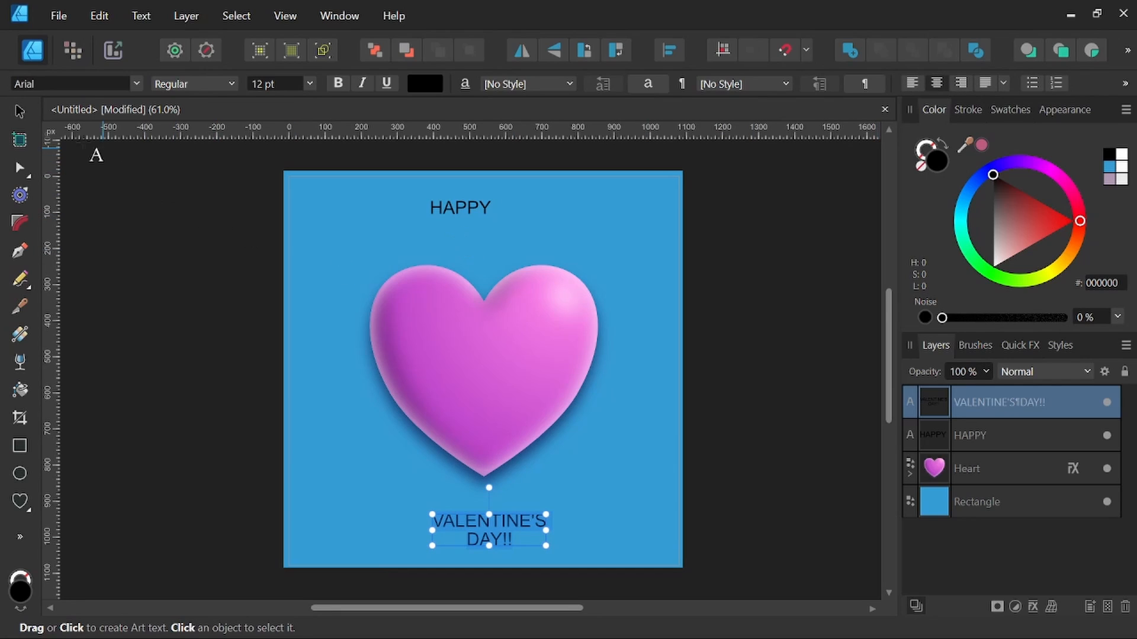
- Enlarge the VALENTINE'S DAY!! text to nearly the heart's width and the HAPPY text to more than twice its size
left_click(19, 111)
left_click_drag(546, 515, 508, 510)
left_click(465, 207)
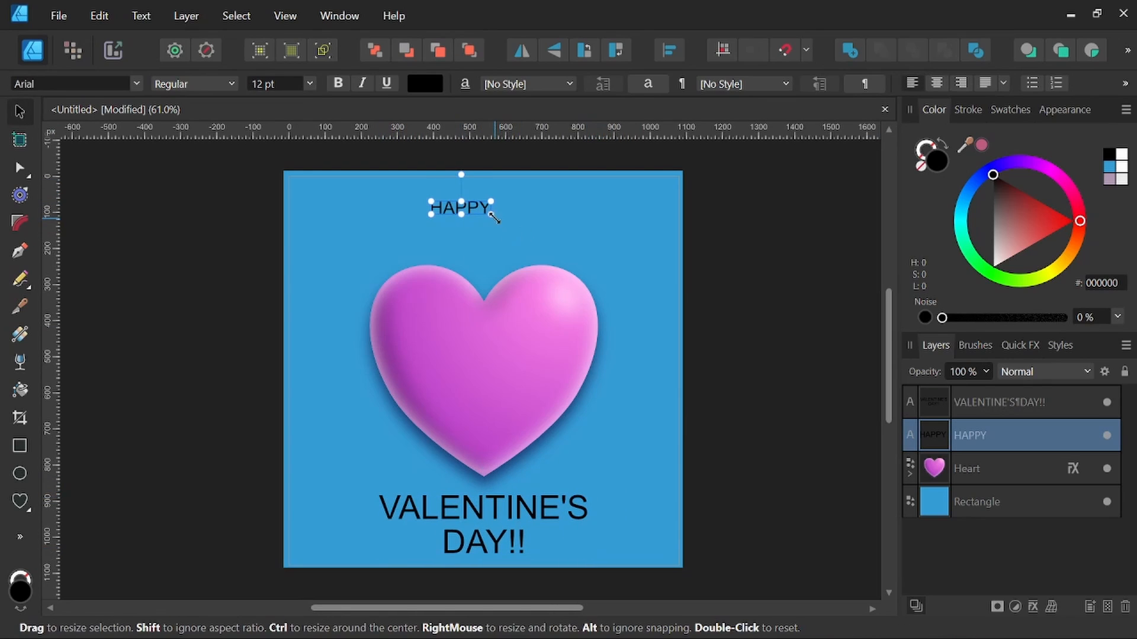
mouse_move(492, 217)
left_mouse_down()
mouse_move(568, 244)
mouse_move(502, 215)
left_mouse_up()
- Set the font of both the HAPPY and VALENTINE'S DAY!! texts to Berlin Sans FB Demi Bold
left_click(492, 507, "shift")
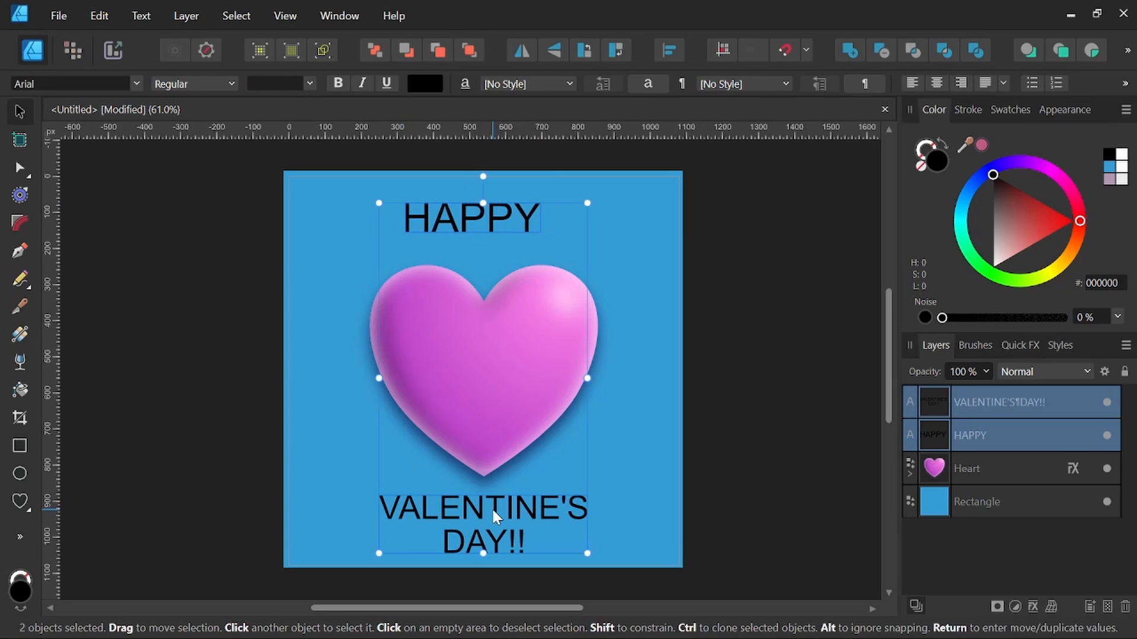
left_click_drag(446, 384, 587, 371)
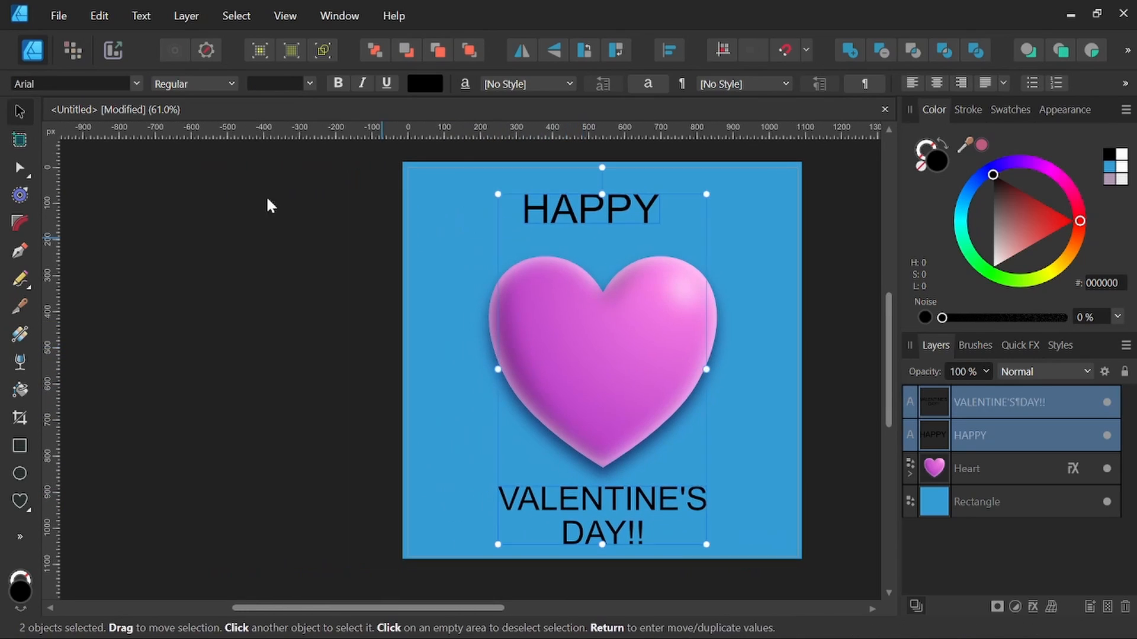
left_click(136, 84)
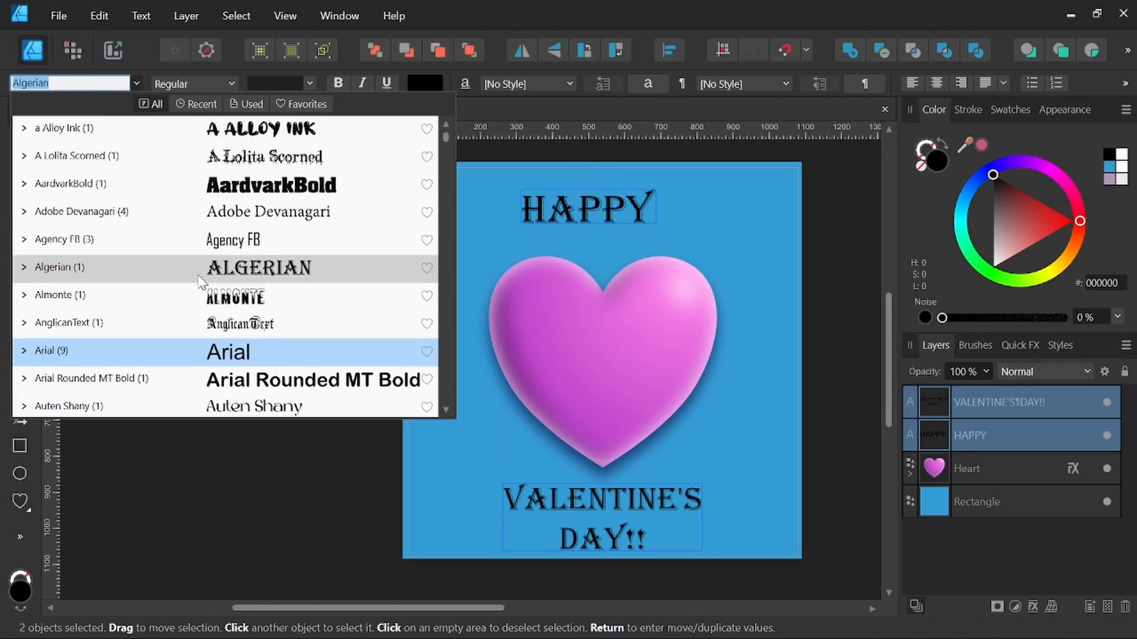
scroll(201, 278, "down", 5)
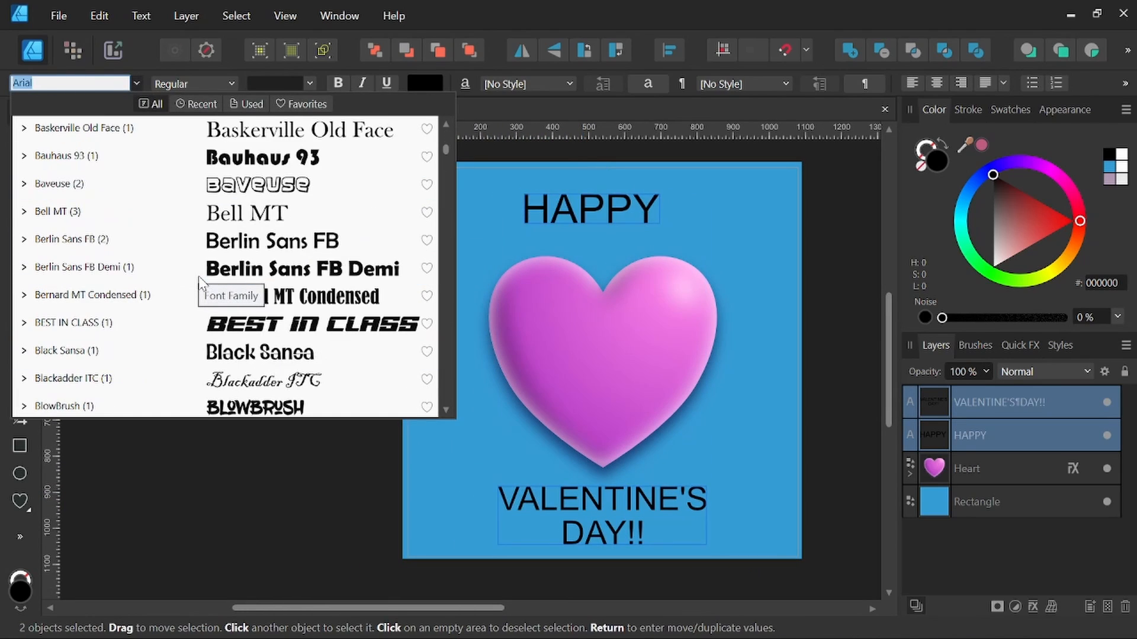
left_click(289, 272)
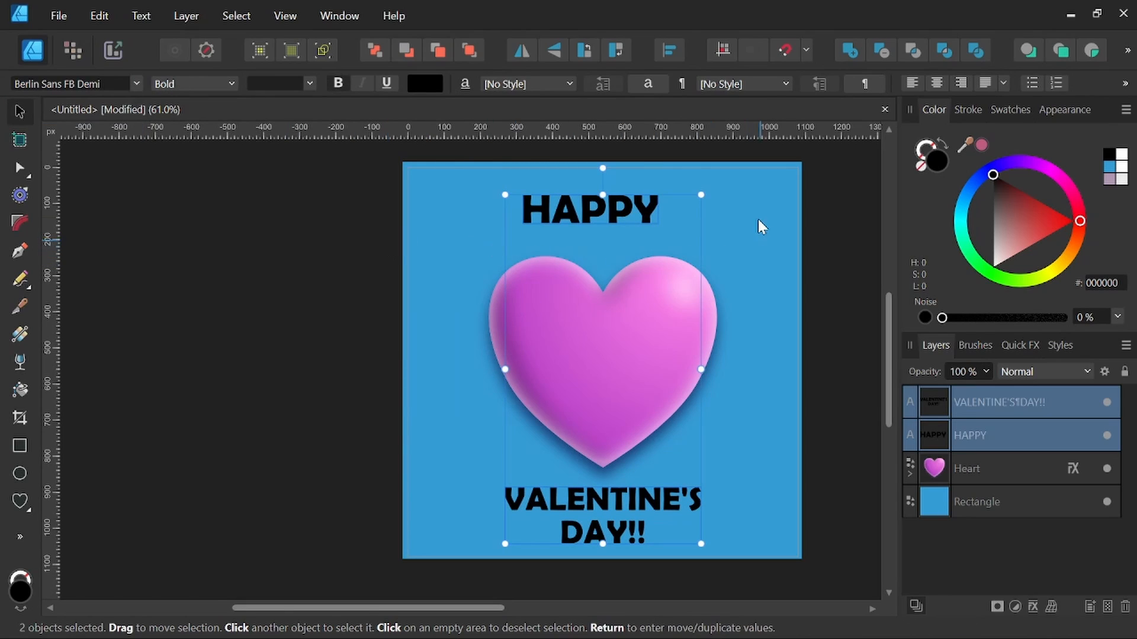
- Fill both texts with the pink-purple E25CF4 and deselect them
left_click_drag(718, 314, 624, 322)
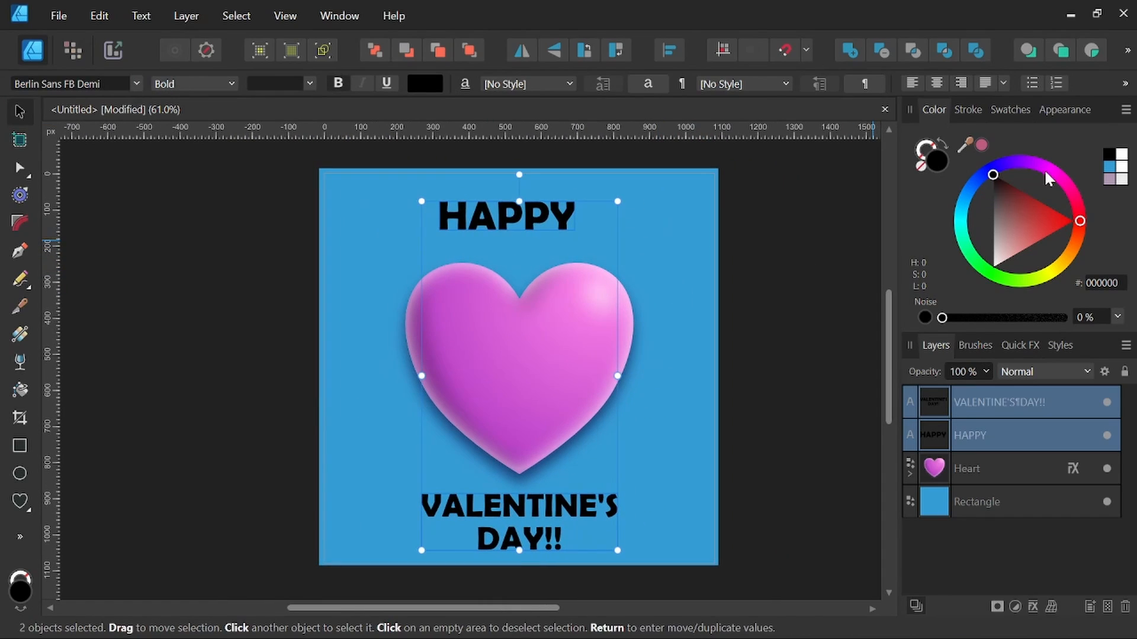
left_click_drag(1044, 169, 1043, 168)
mouse_move(1040, 221)
left_mouse_down()
mouse_move(1024, 204)
mouse_move(1041, 208)
left_mouse_up()
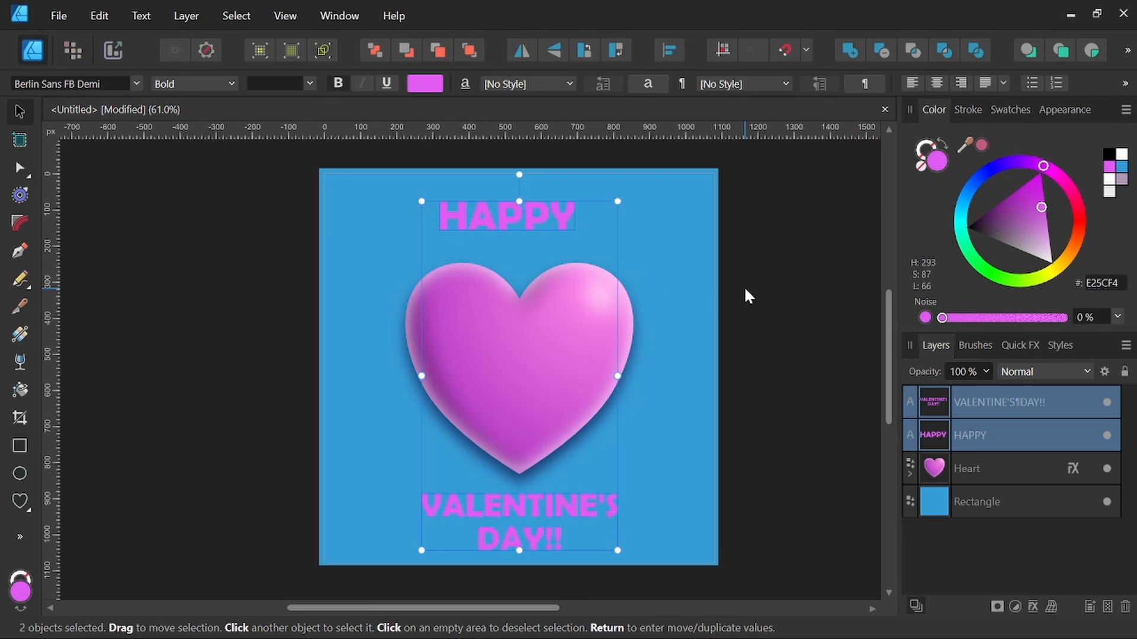
left_click(703, 386)
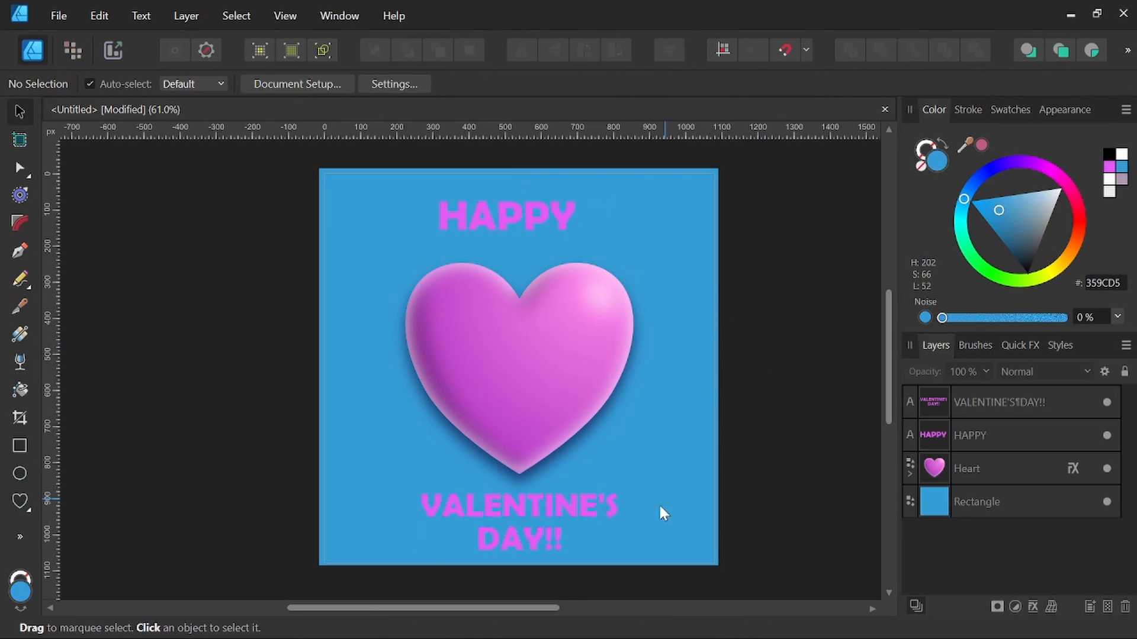
- Enlarge the VALENTINE'S DAY!! text to 25.3 pt and move the heart slightly up
left_click(556, 506)
left_click_drag(618, 491, 632, 486)
left_click_drag(521, 400, 521, 391)
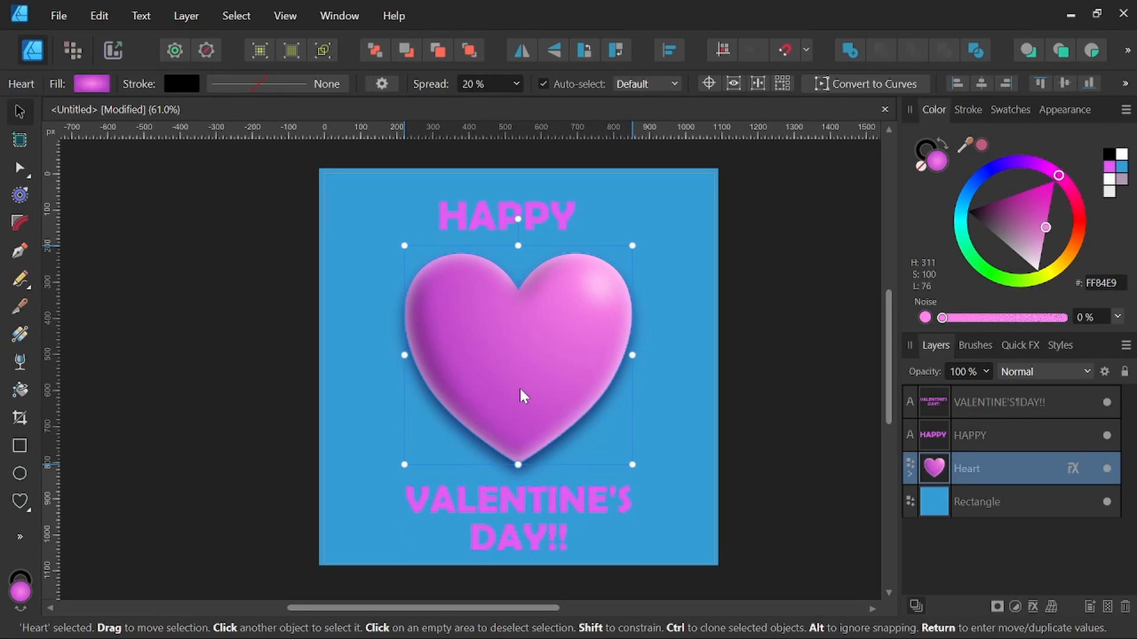
- Enlarge the HAPPY text to 30.2 pt and the VALENTINE'S DAY!! text to 28.1 pt
left_click(539, 214)
left_click_drag(574, 203, 590, 199)
left_click(580, 492)
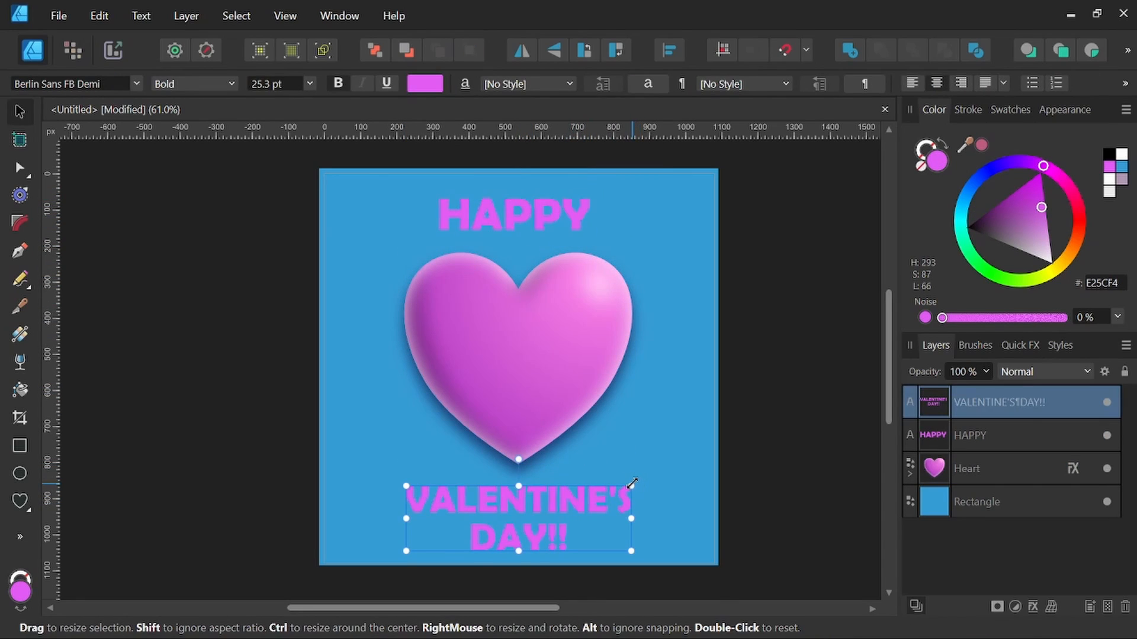
left_click_drag(631, 485, 643, 482)
left_click_drag(566, 495, 567, 489)
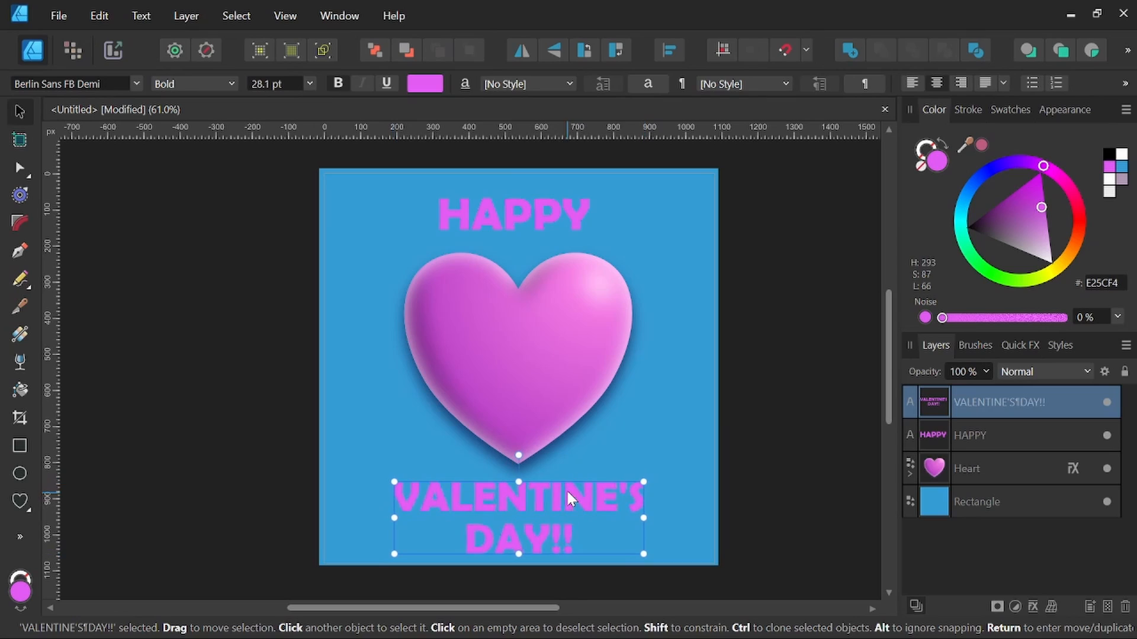
- Align the two texts and the heart on a common horizontal centre, and deselect them
key("space")
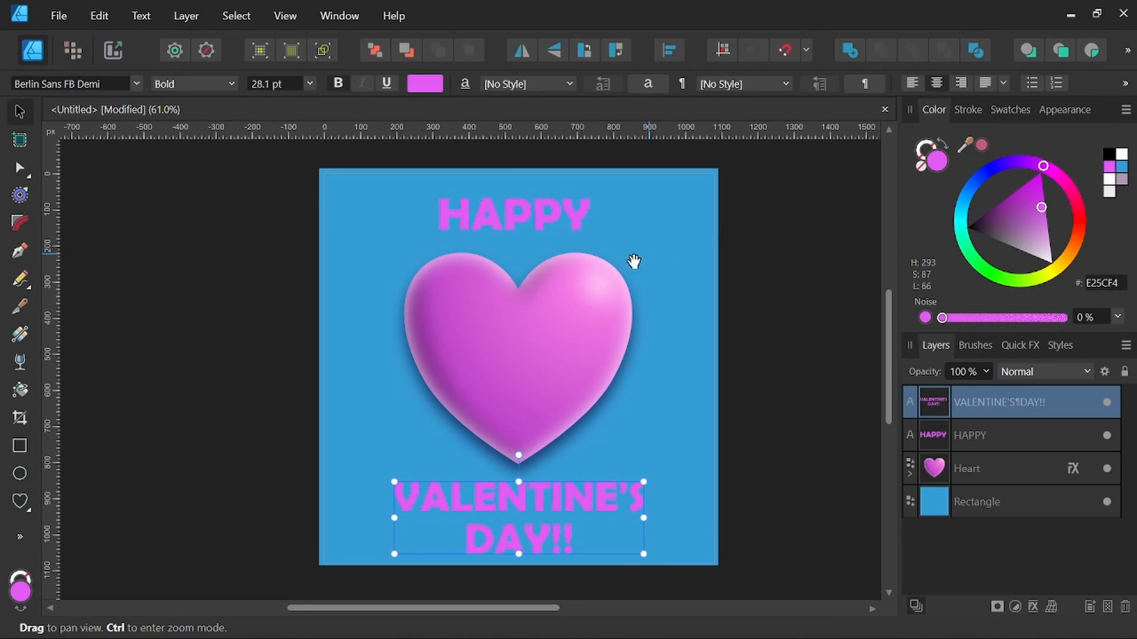
left_click(548, 210, "shift")
left_click(557, 345, "shift")
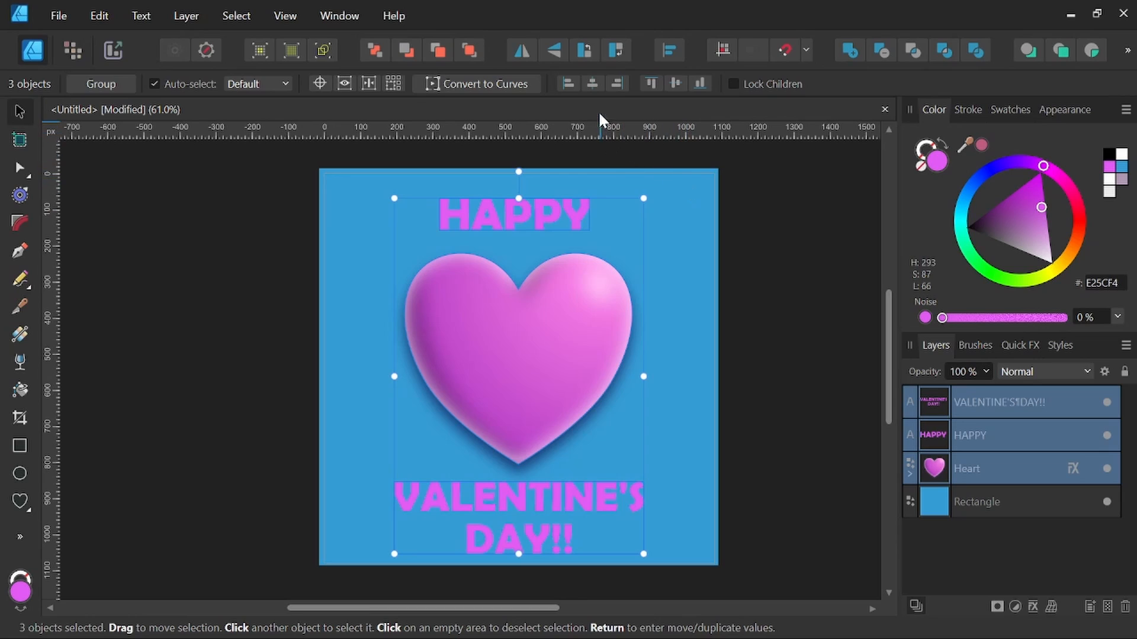
left_click(590, 85)
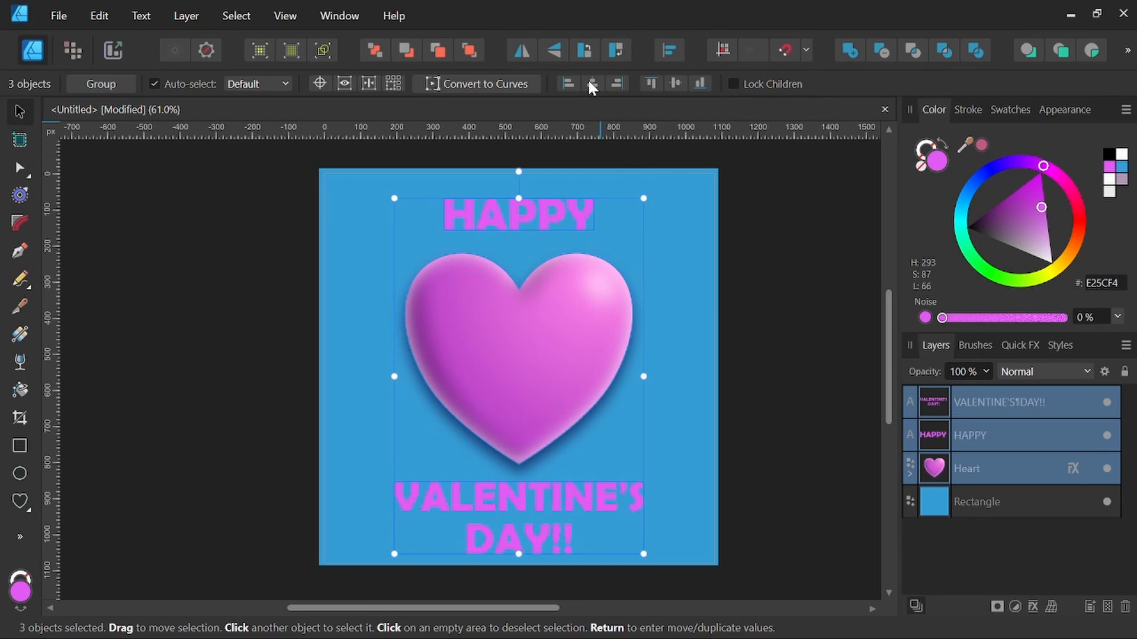
left_click(797, 269)
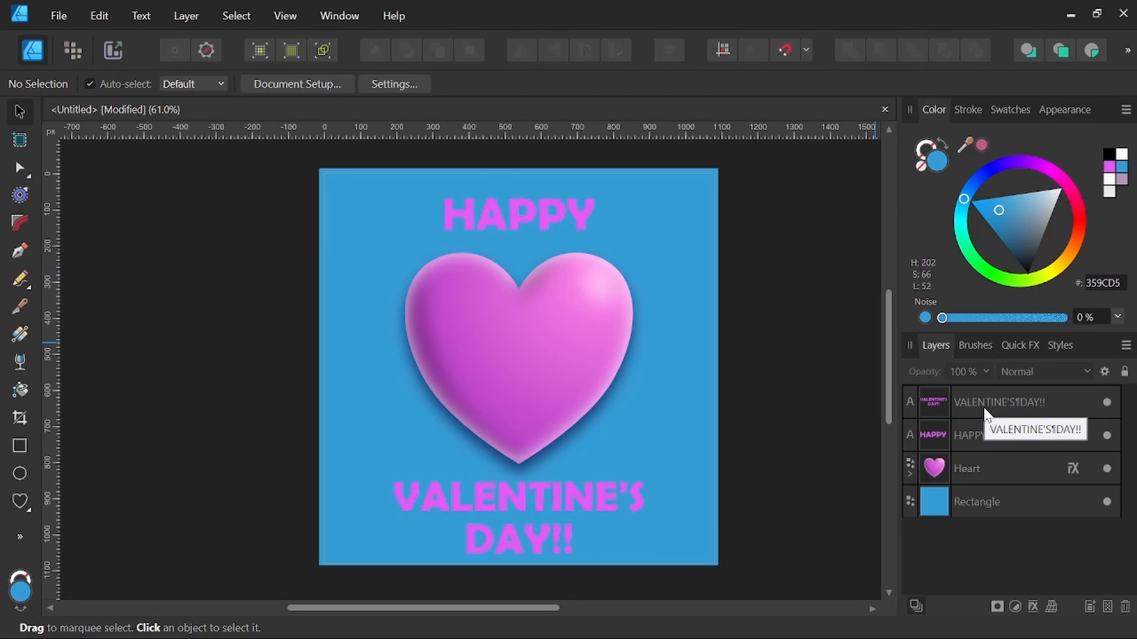
- Add an outer shadow to the HAPPY and VALENTINE'S DAY!! texts together and open its detailed effect settings
left_click(544, 214)
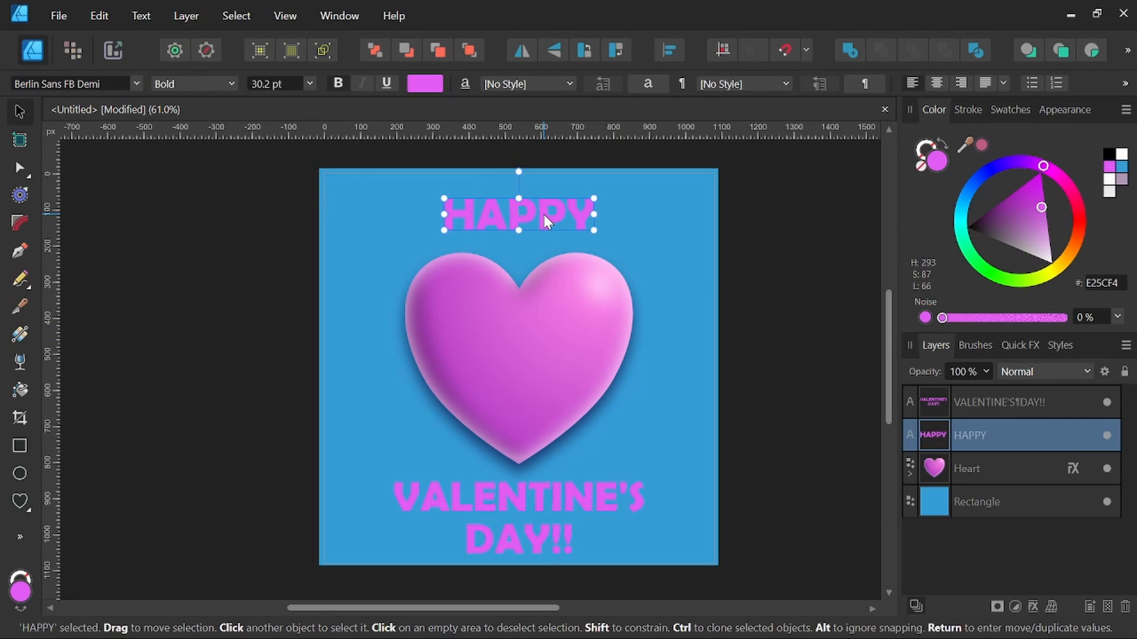
left_click(525, 496, "shift")
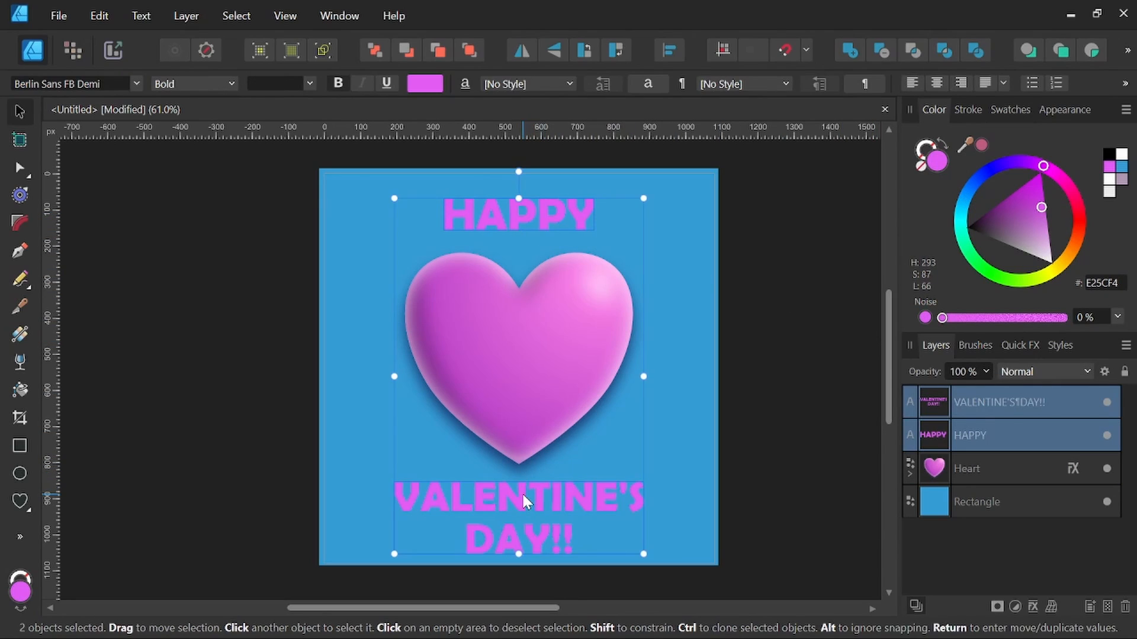
left_click(1007, 346)
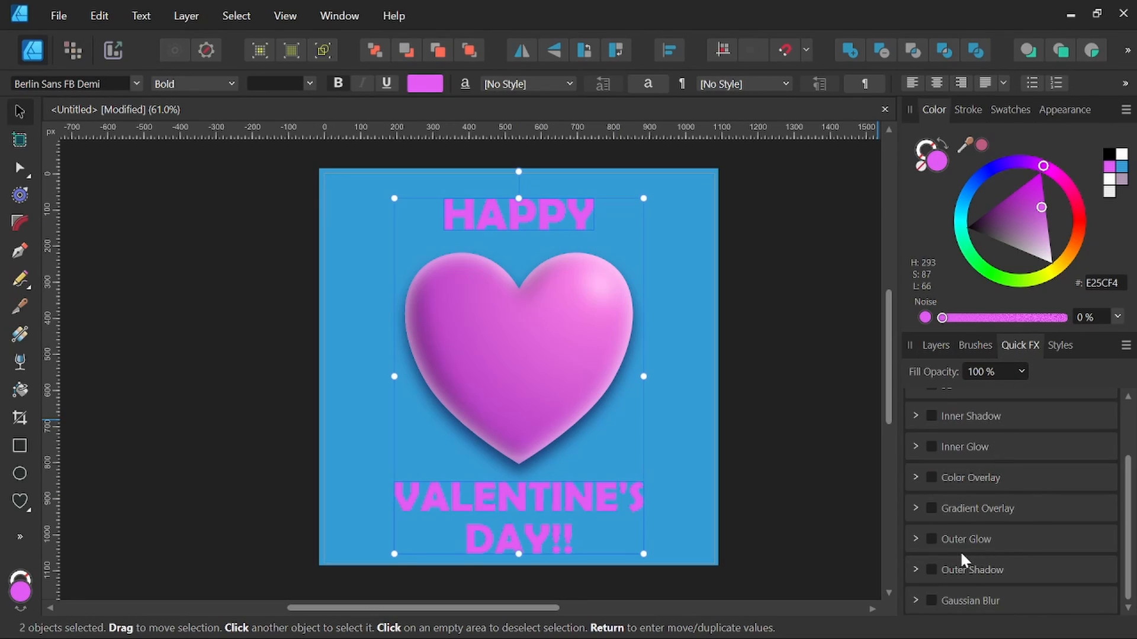
left_click(932, 568)
scroll(1042, 497, "down", 2)
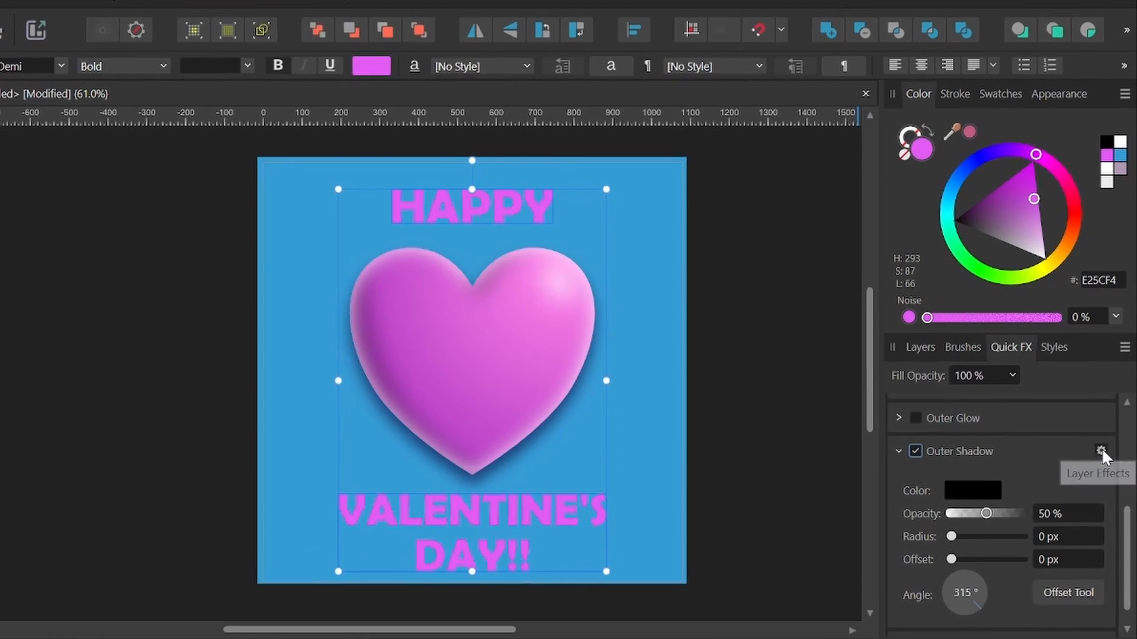
left_click(1104, 441)
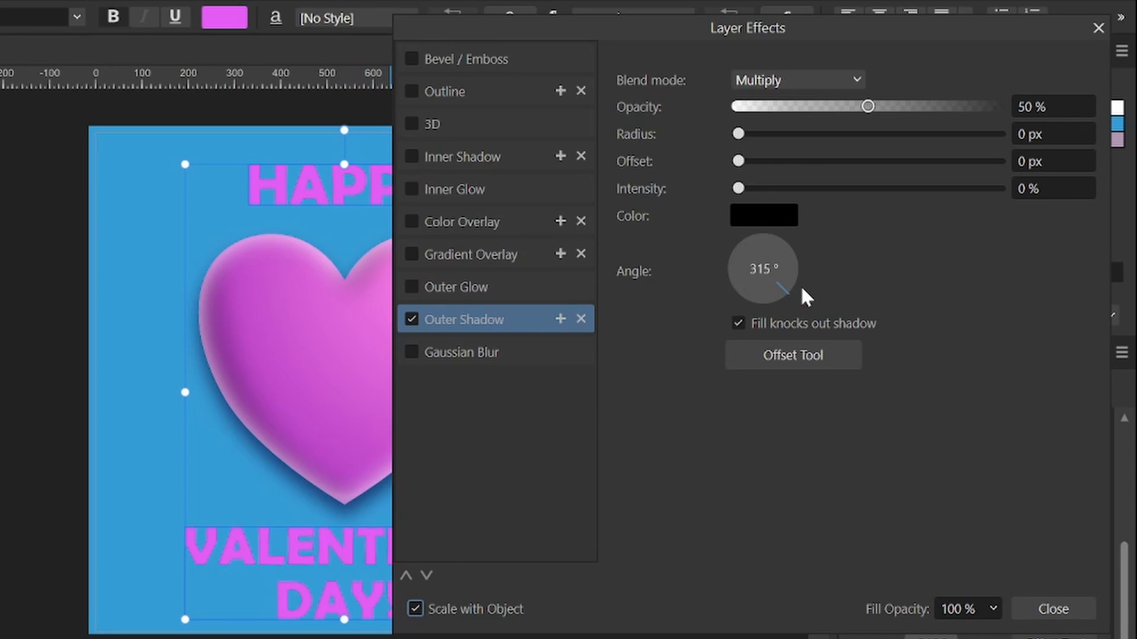
- Give the text shadow a dark purple colour, a 270° angle, a radius of about 13.8 px and an 8 px offset
left_click(785, 222)
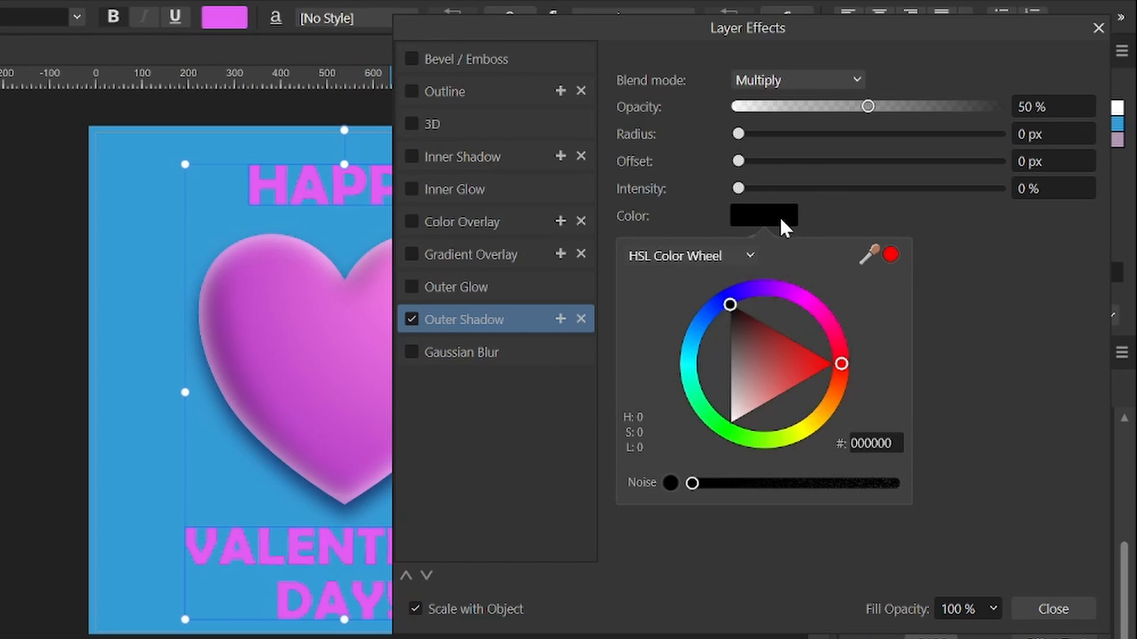
left_click(767, 291)
left_click_drag(750, 367, 747, 364)
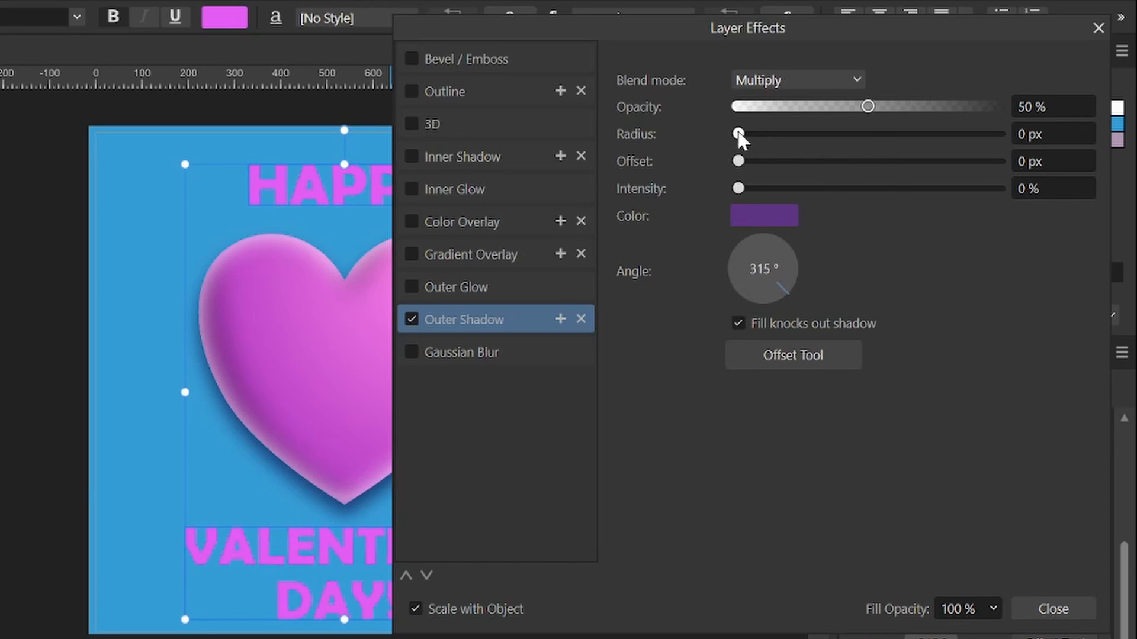
left_click_drag(738, 133, 804, 135)
left_click_drag(738, 161, 795, 162)
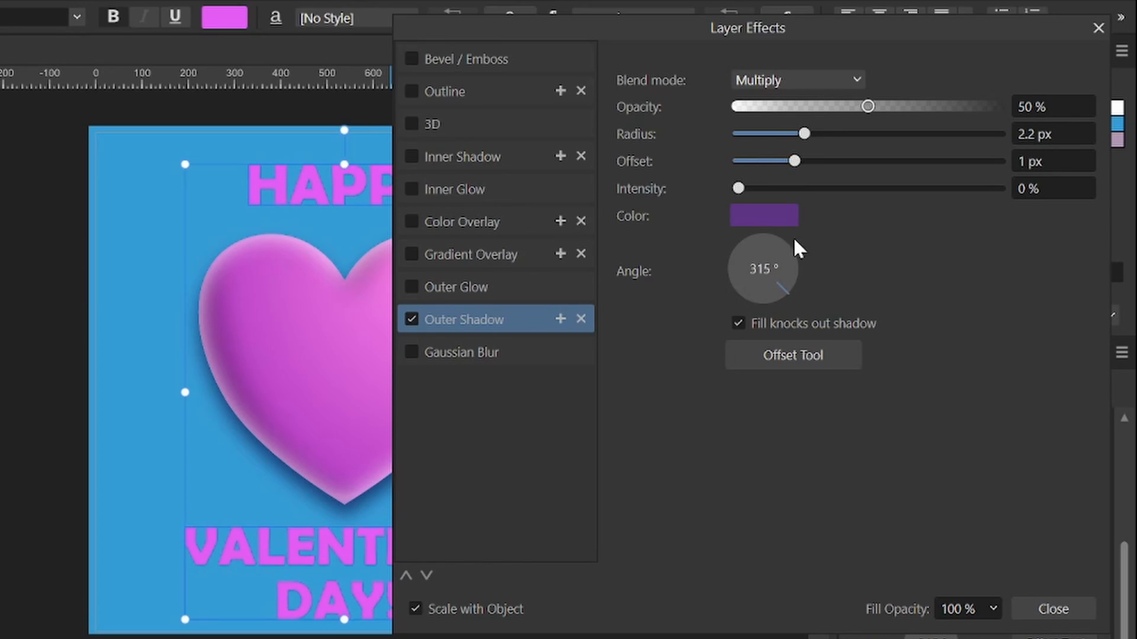
left_click(762, 291)
left_click_drag(805, 135, 862, 135)
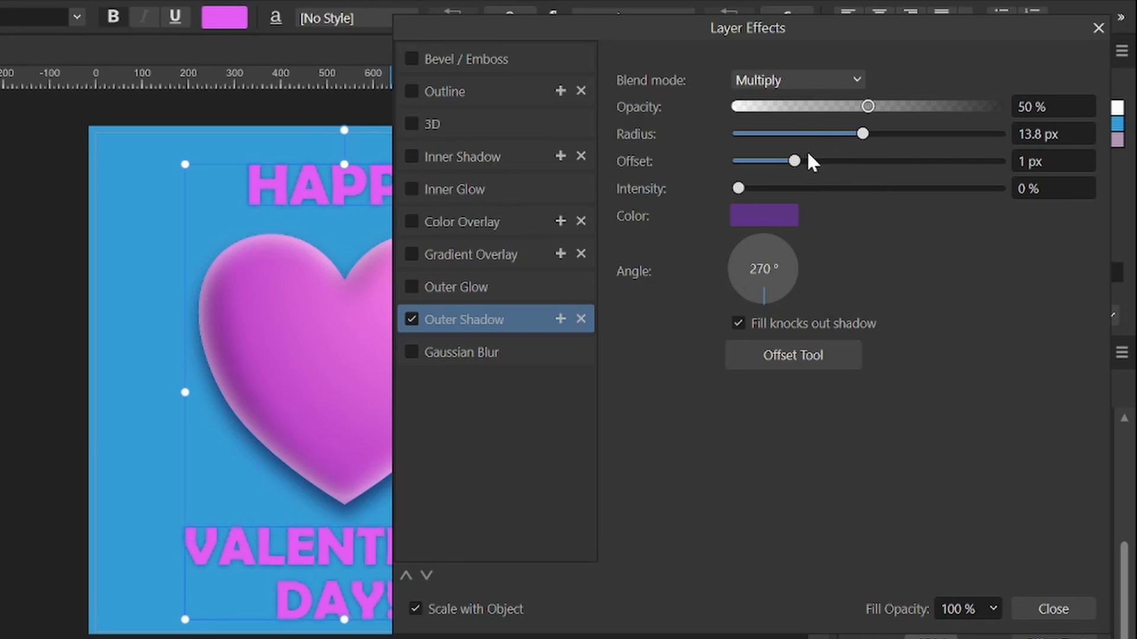
left_click_drag(795, 161, 839, 161)
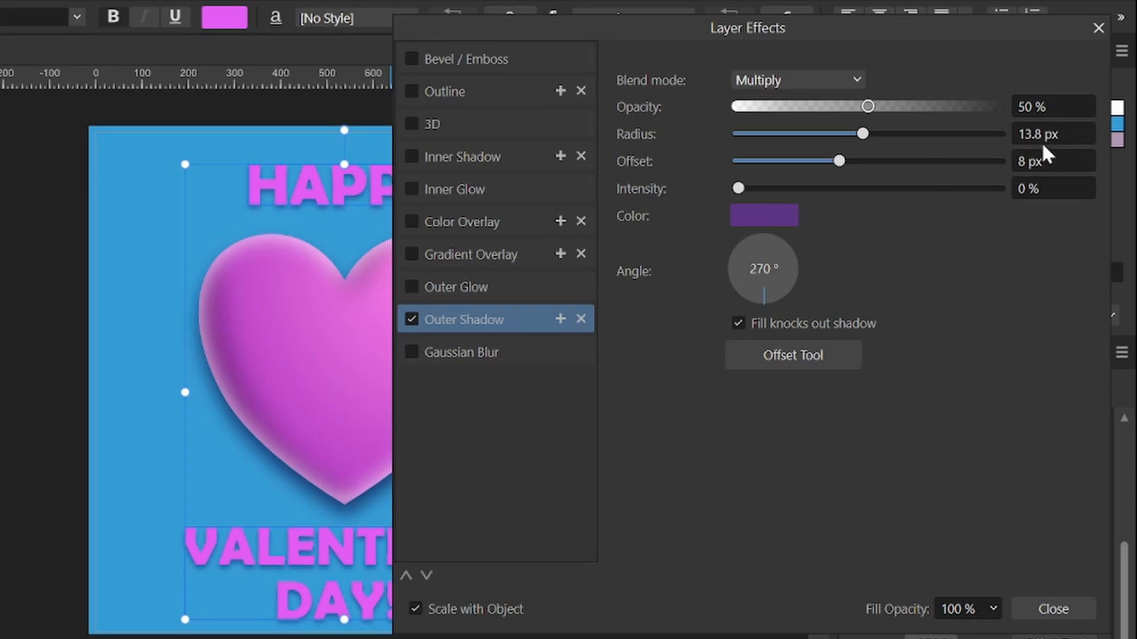
- Set the text shadow's radius to 15 px and its opacity to 70 %, and close the effect settings
left_click(1026, 133)
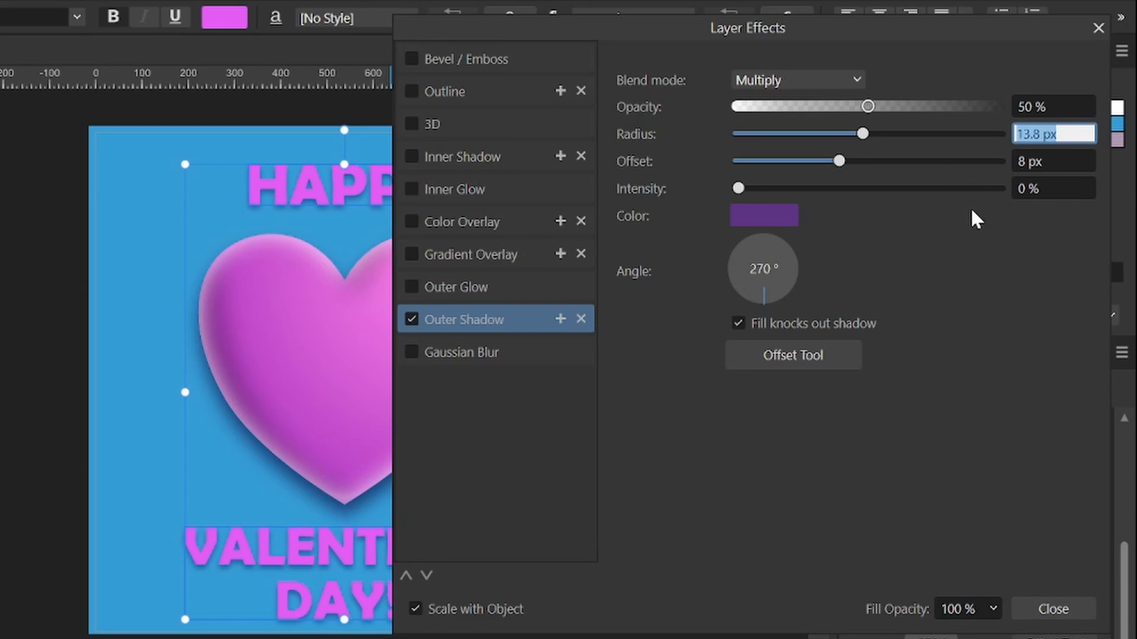
type("1415")
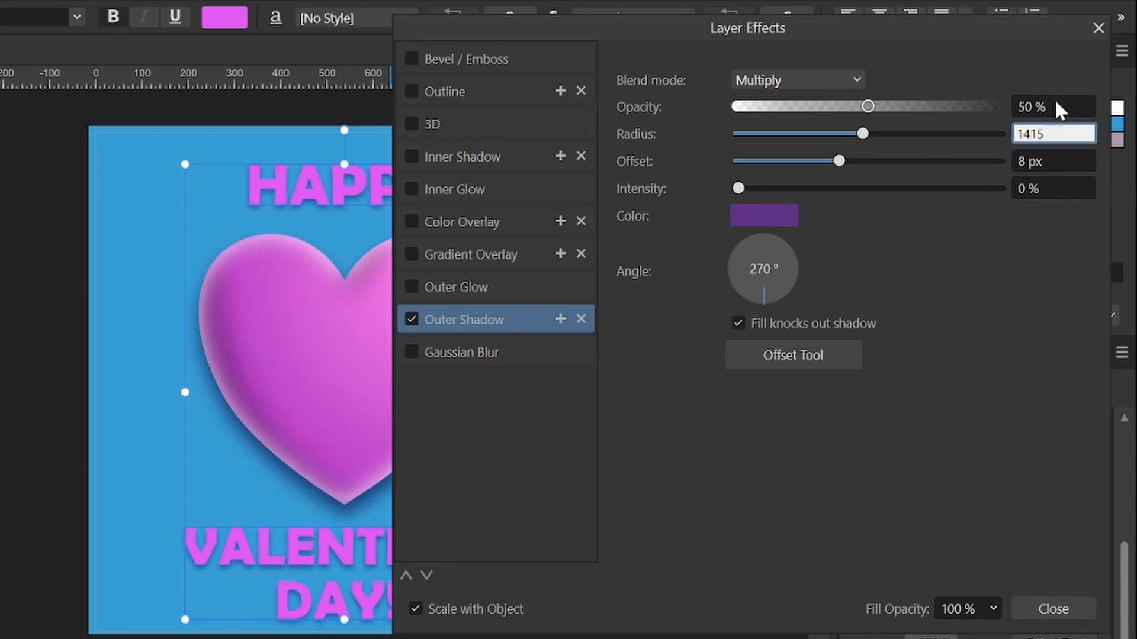
key("ctrl+a")
type("15")
left_click(1024, 166)
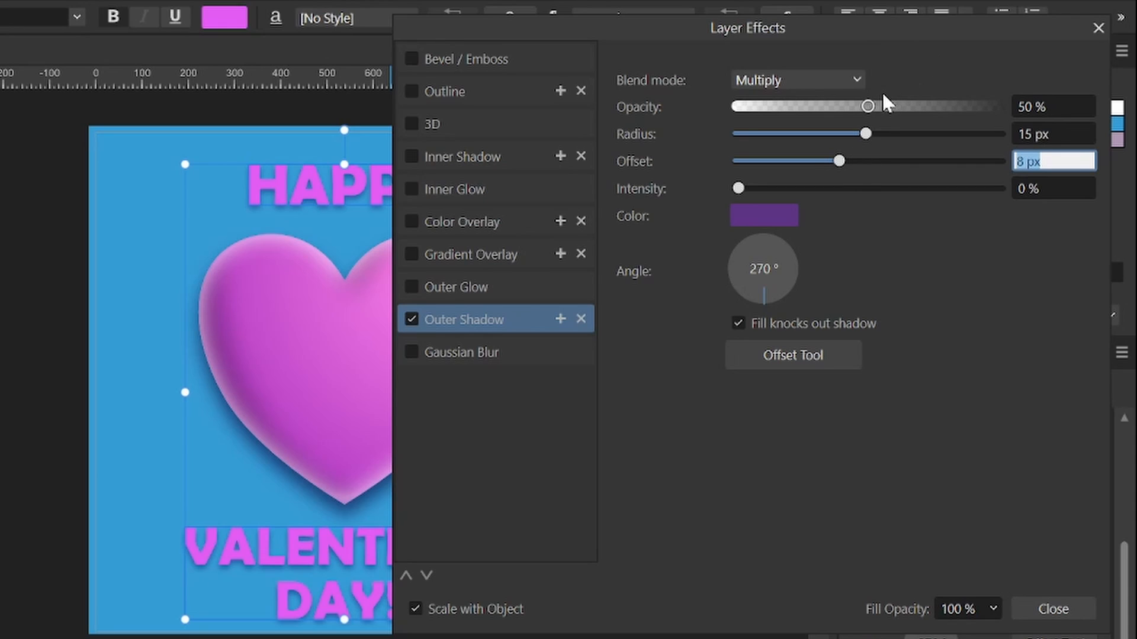
left_click_drag(868, 106, 921, 104)
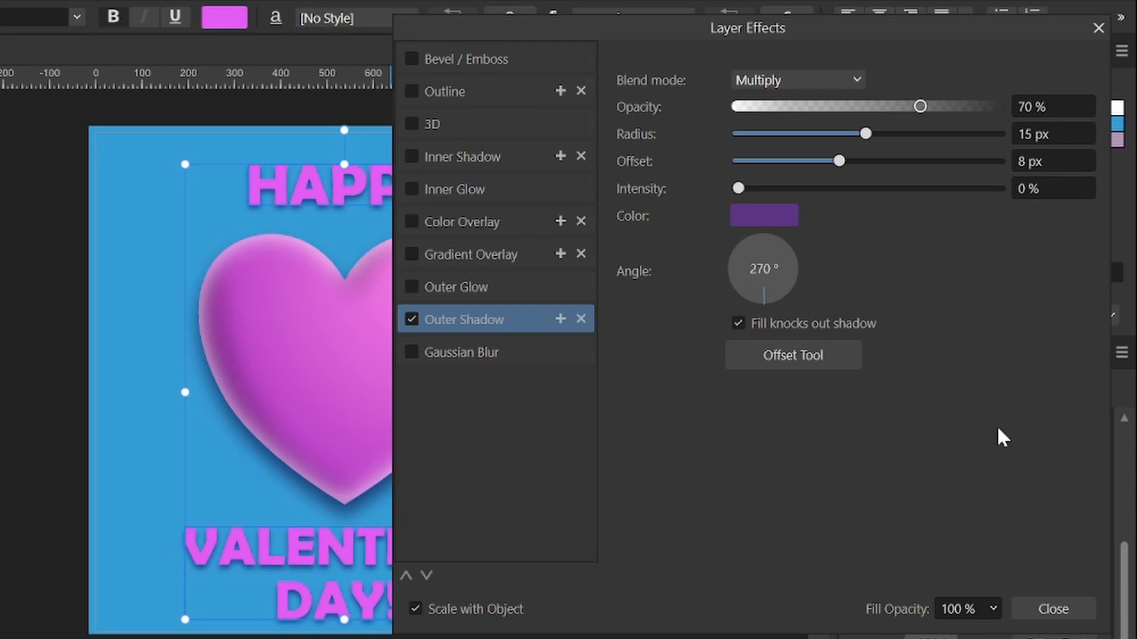
left_click(1053, 609)
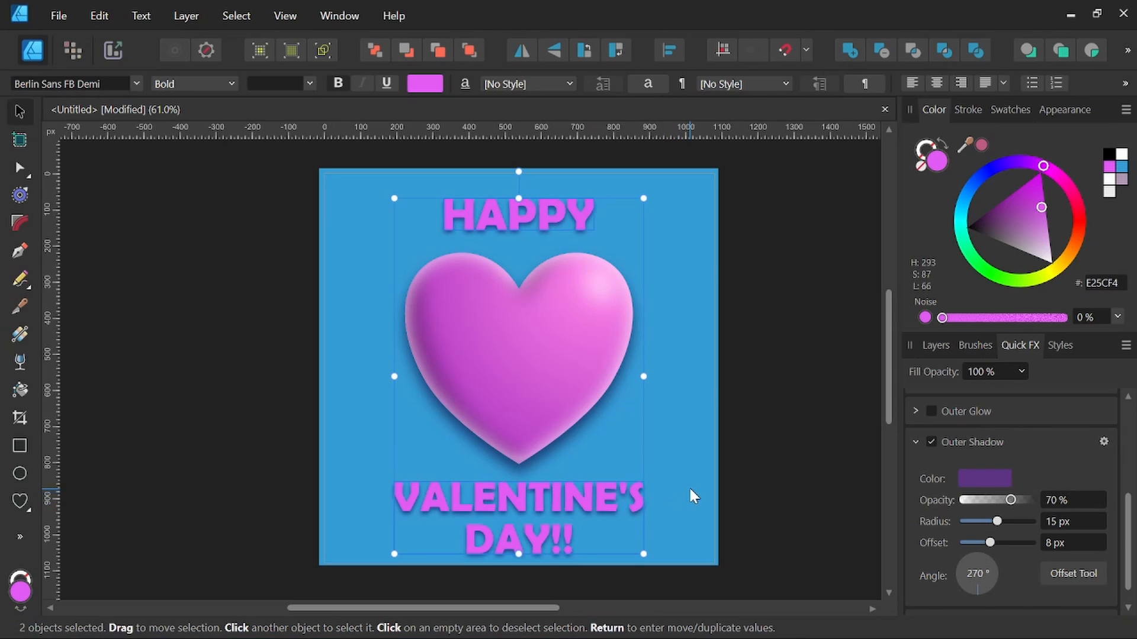
- Give both texts a white FFFFFF stroke colour
left_click(965, 118)
left_click(934, 110)
left_click(927, 150)
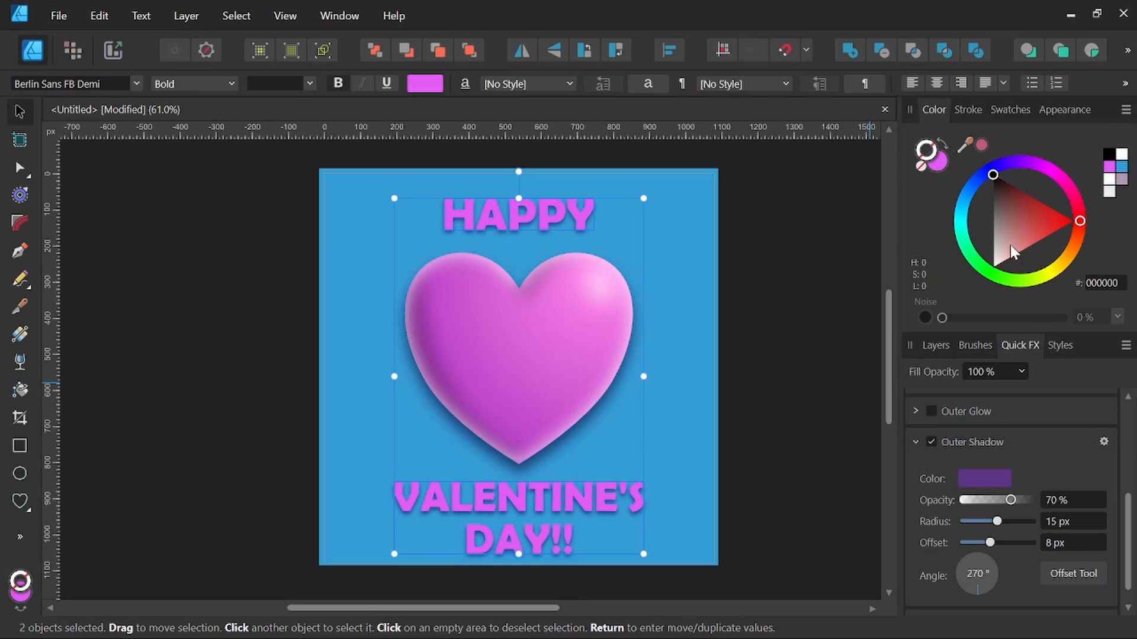
left_click(993, 267)
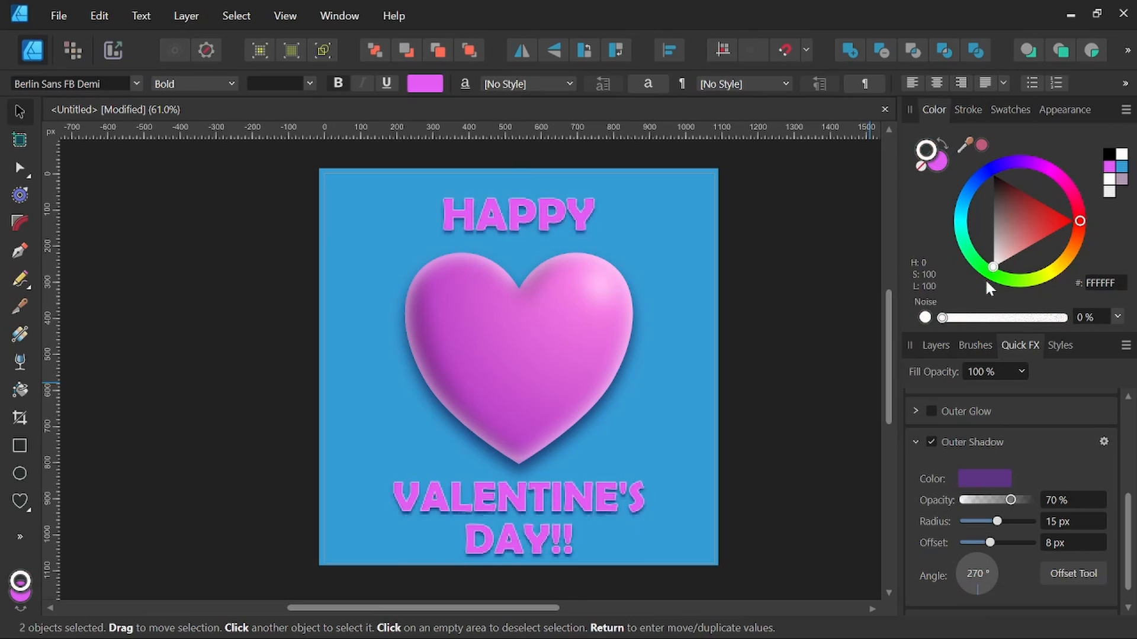
- Set the white stroke on both texts to 2 pt wide and align it to the outside
left_click(971, 116)
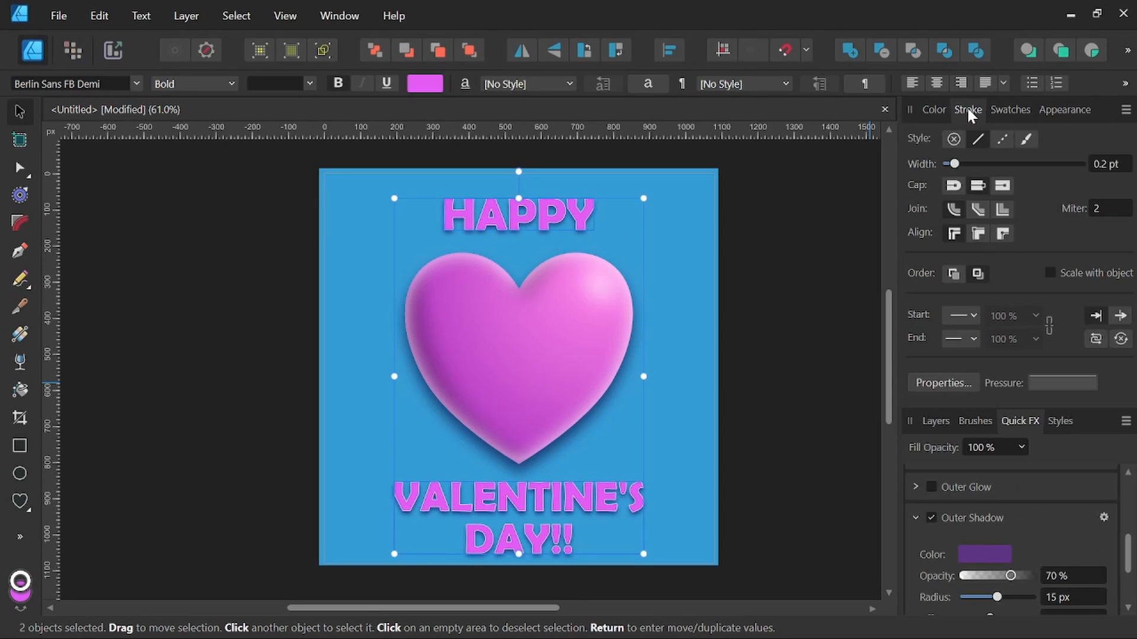
left_click(1101, 166)
type("2")
key("Return")
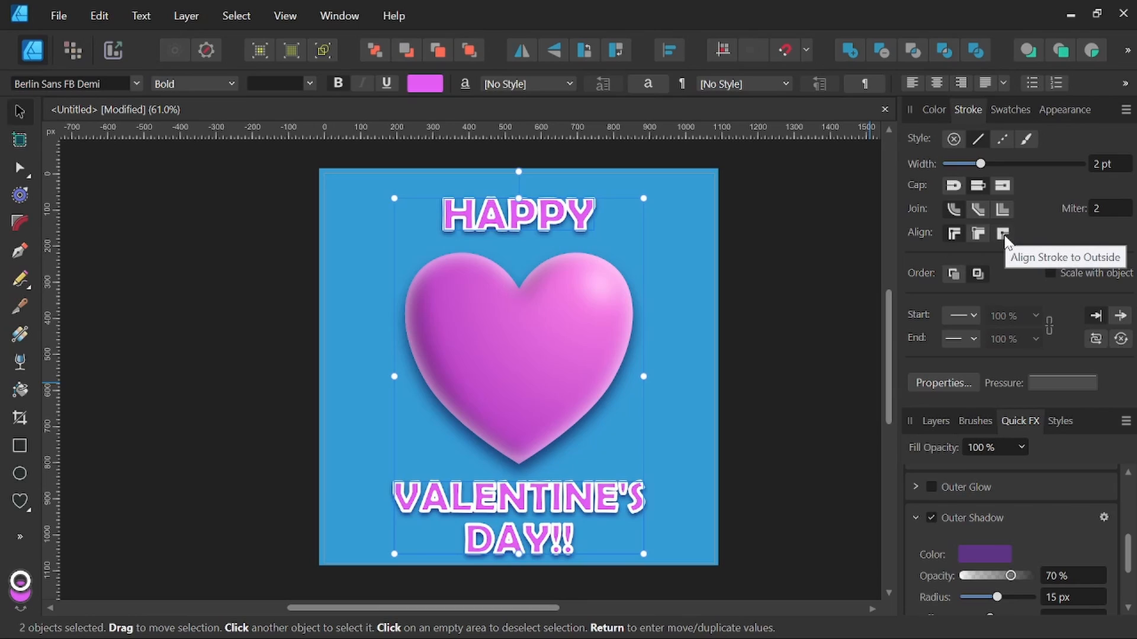
left_click(1003, 235)
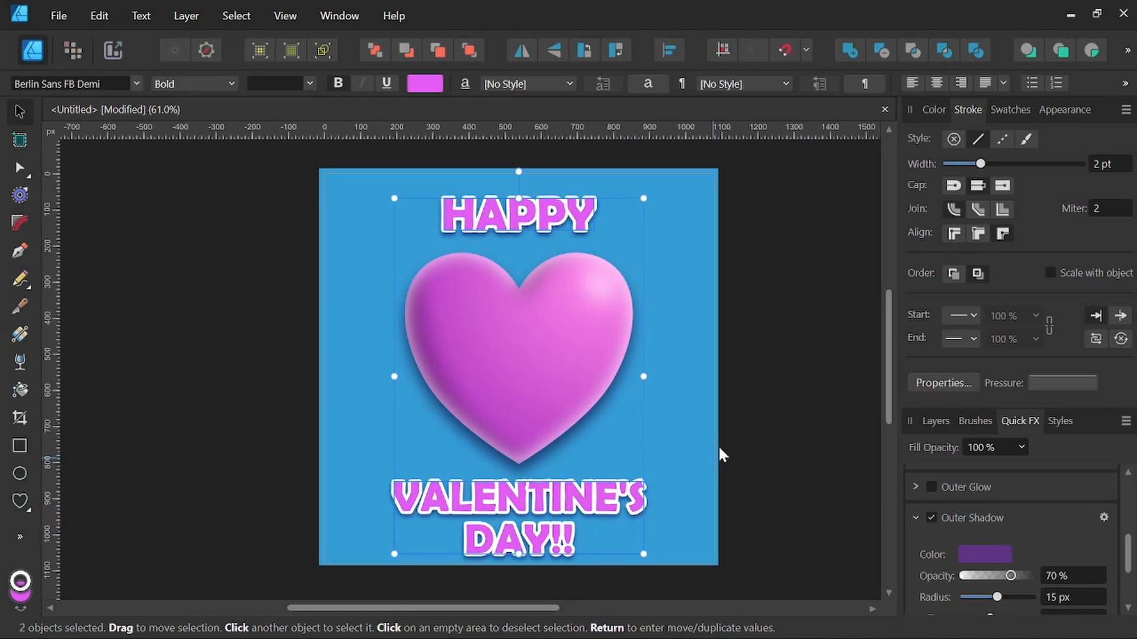
- Reduce the stroke width of both texts to 1.5 pt and deselect them
left_click(1100, 166)
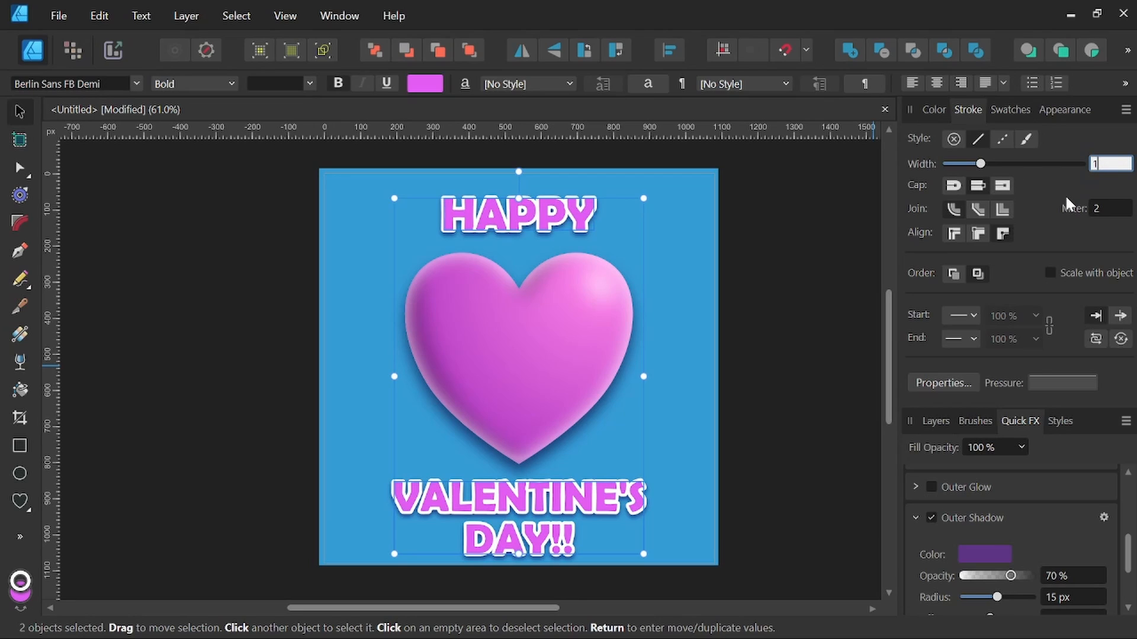
key("Return")
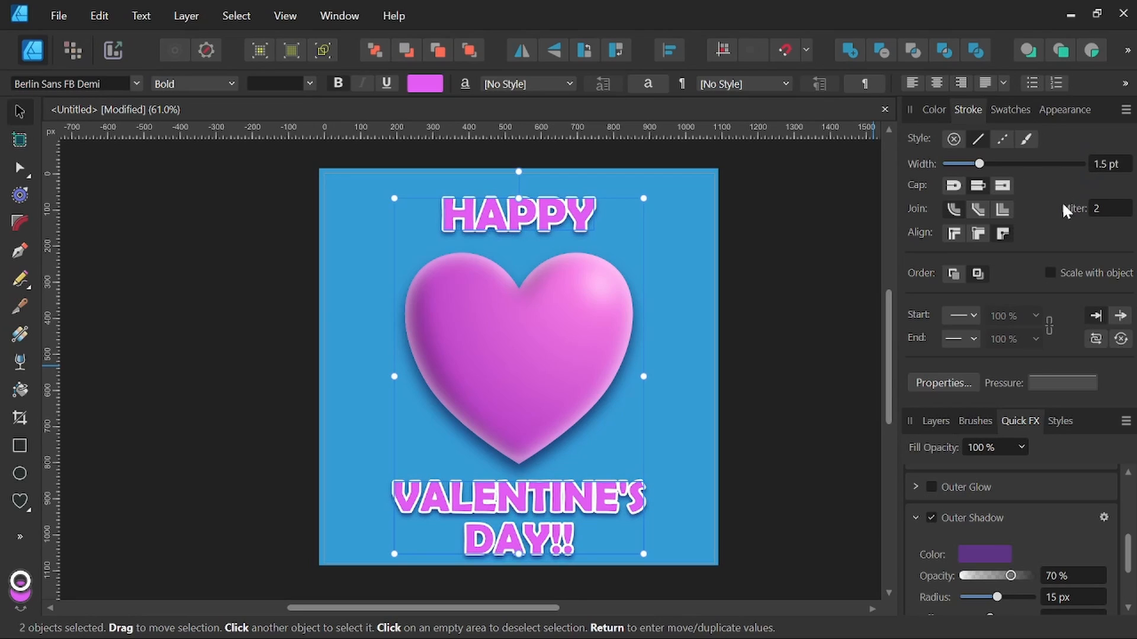
left_click(813, 416)
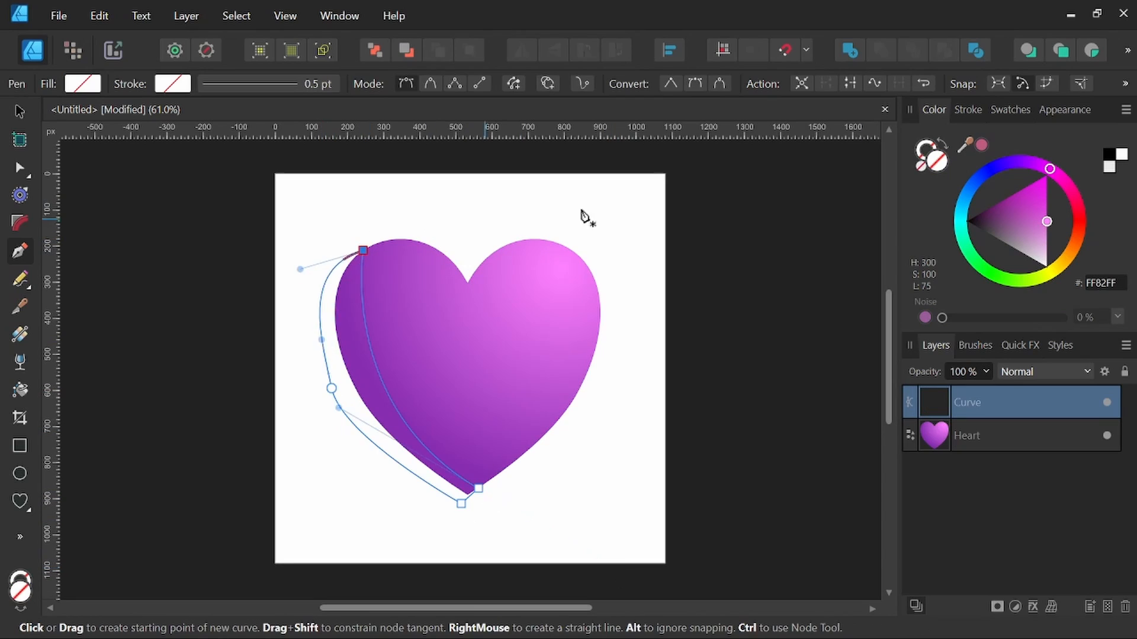
left_click(1019, 345)
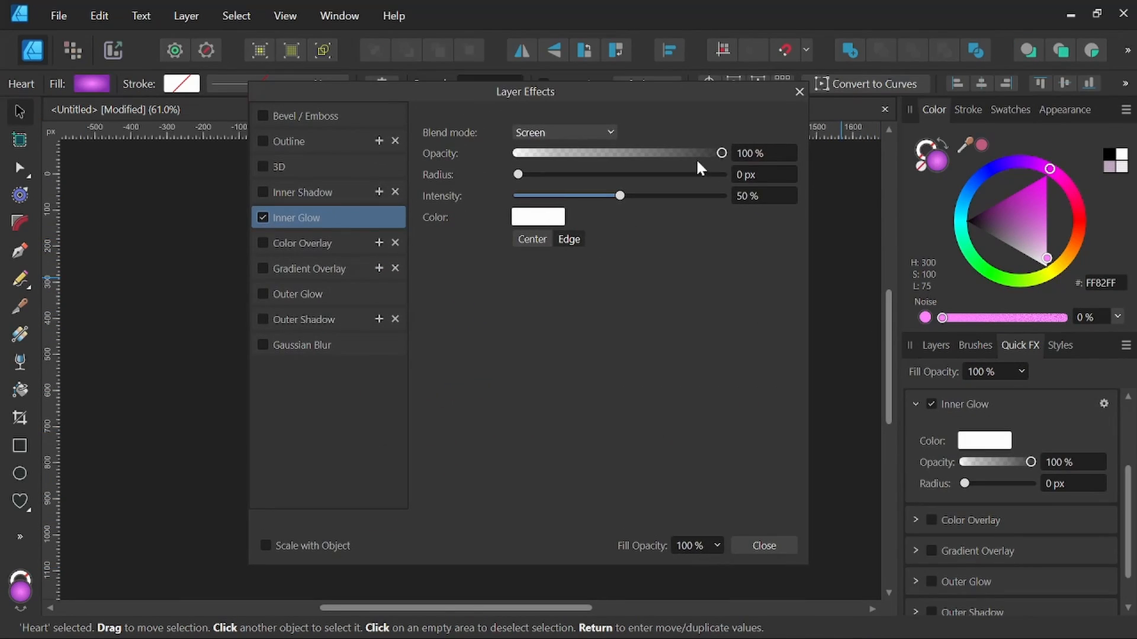
left_click(742, 174)
type("77")
left_click(262, 320)
left_click(763, 175)
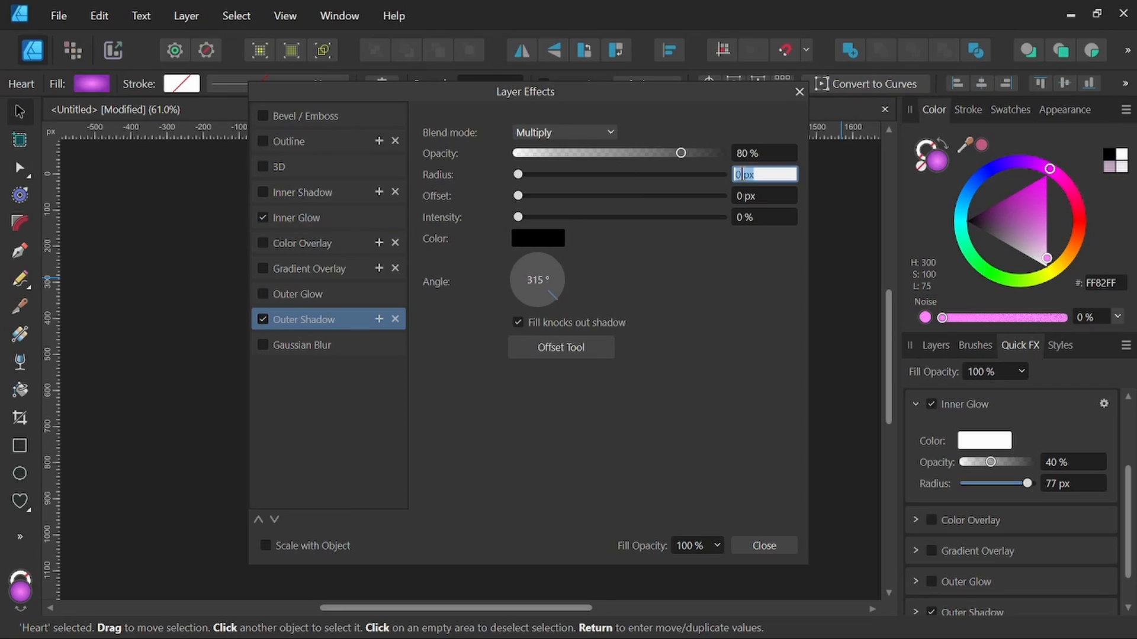
type("45")
key("Tab")
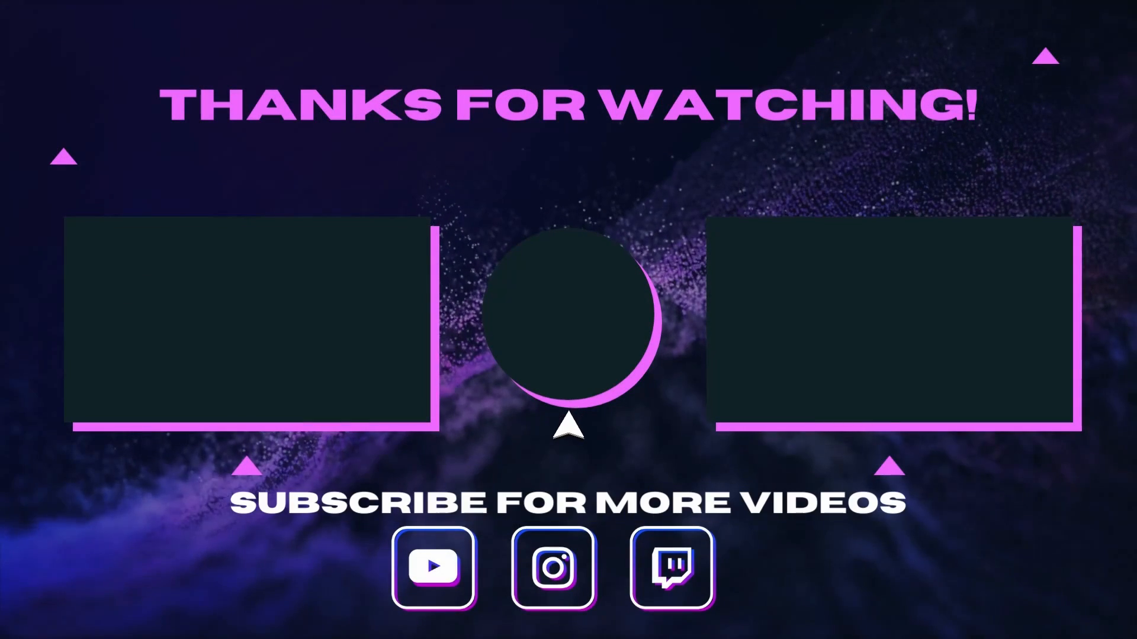